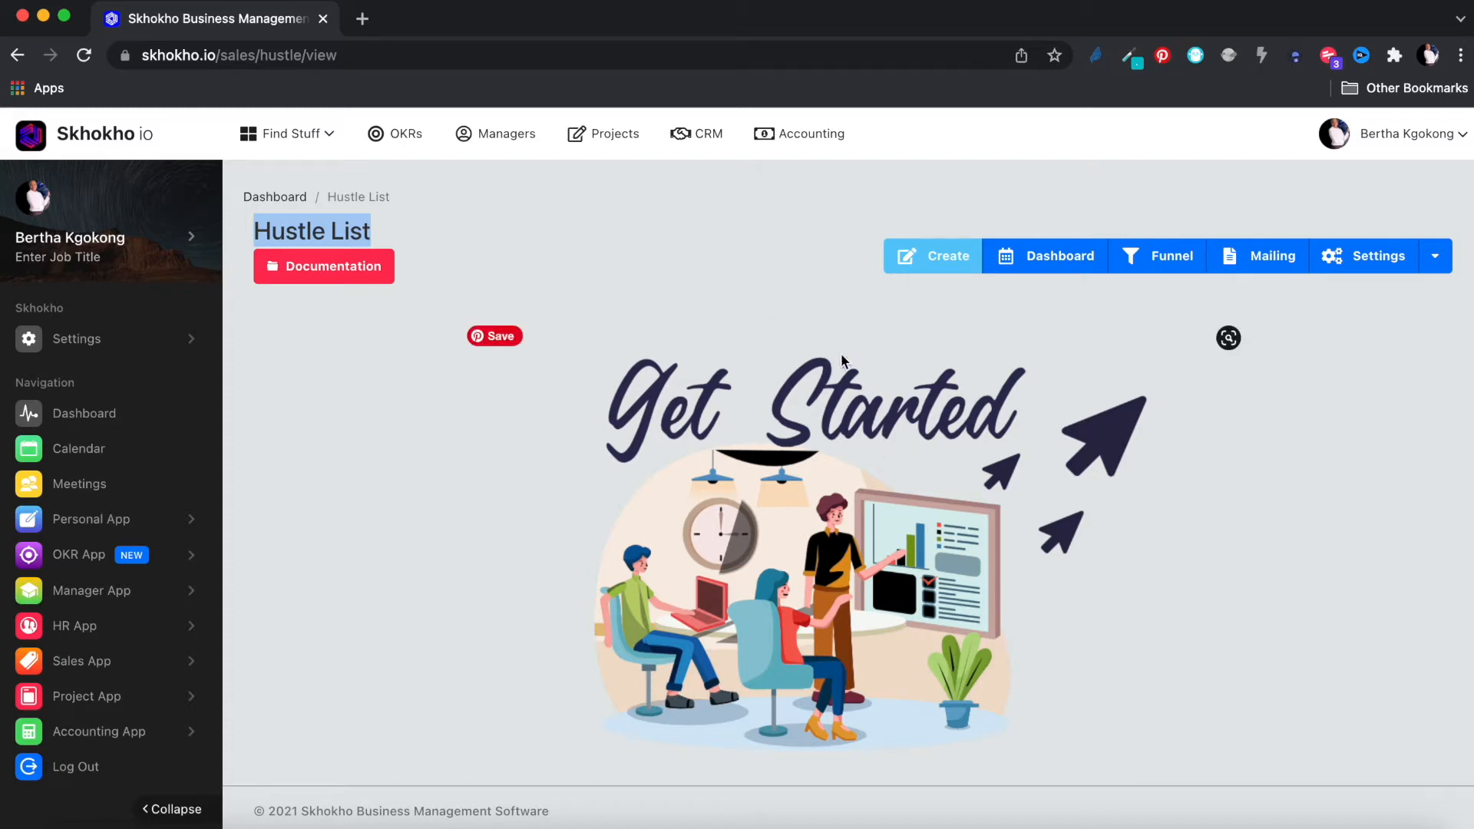
# Step: Start a new hustle titled 'Sell some macbooks', source Customer Referral, company Sasol
pyautogui.click(766, 230)
pyautogui.click(936, 256)
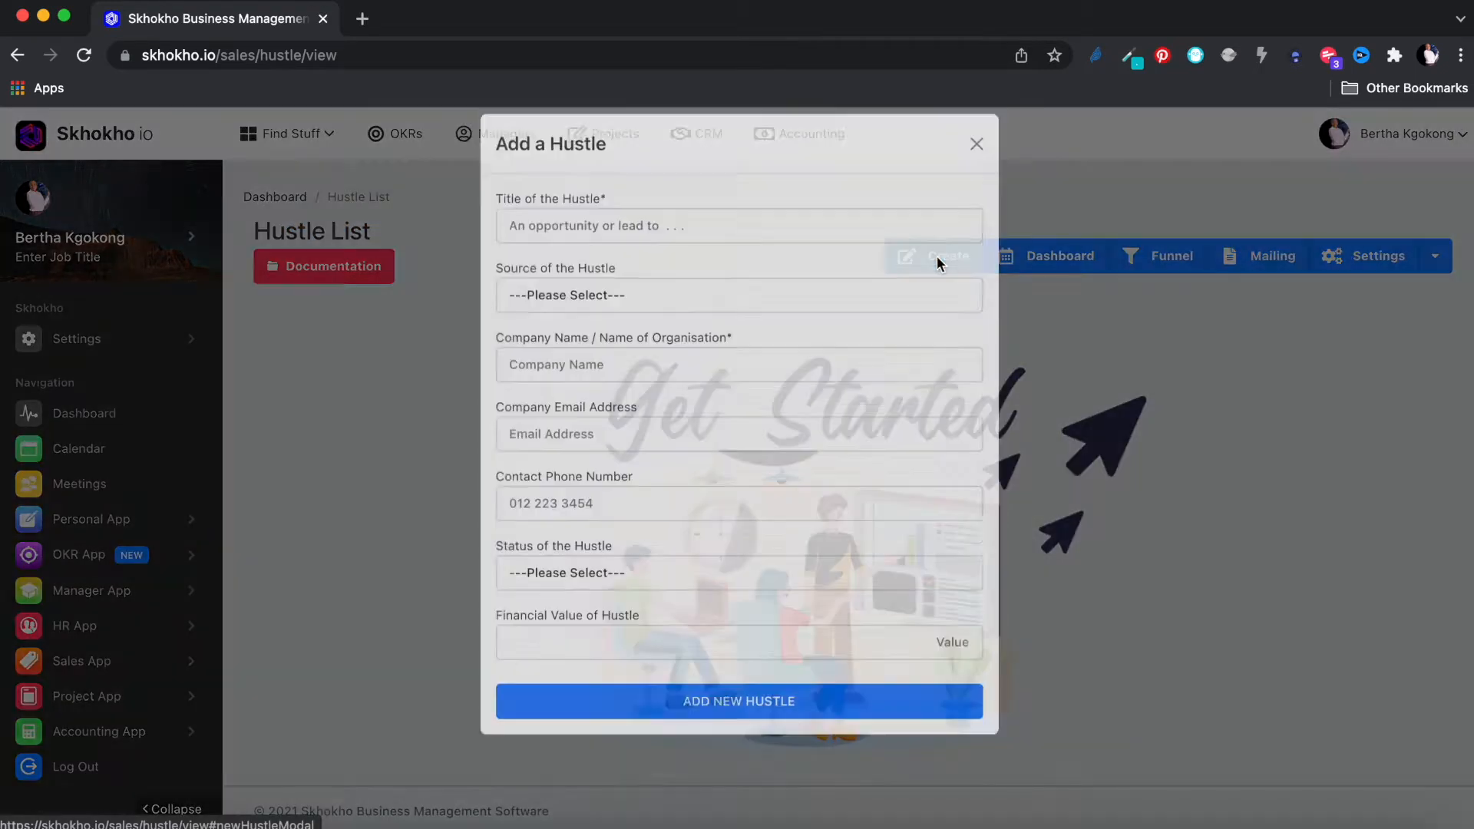
pyautogui.click(842, 243)
pyautogui.write('Sell some macbooks')
pyautogui.click(855, 311)
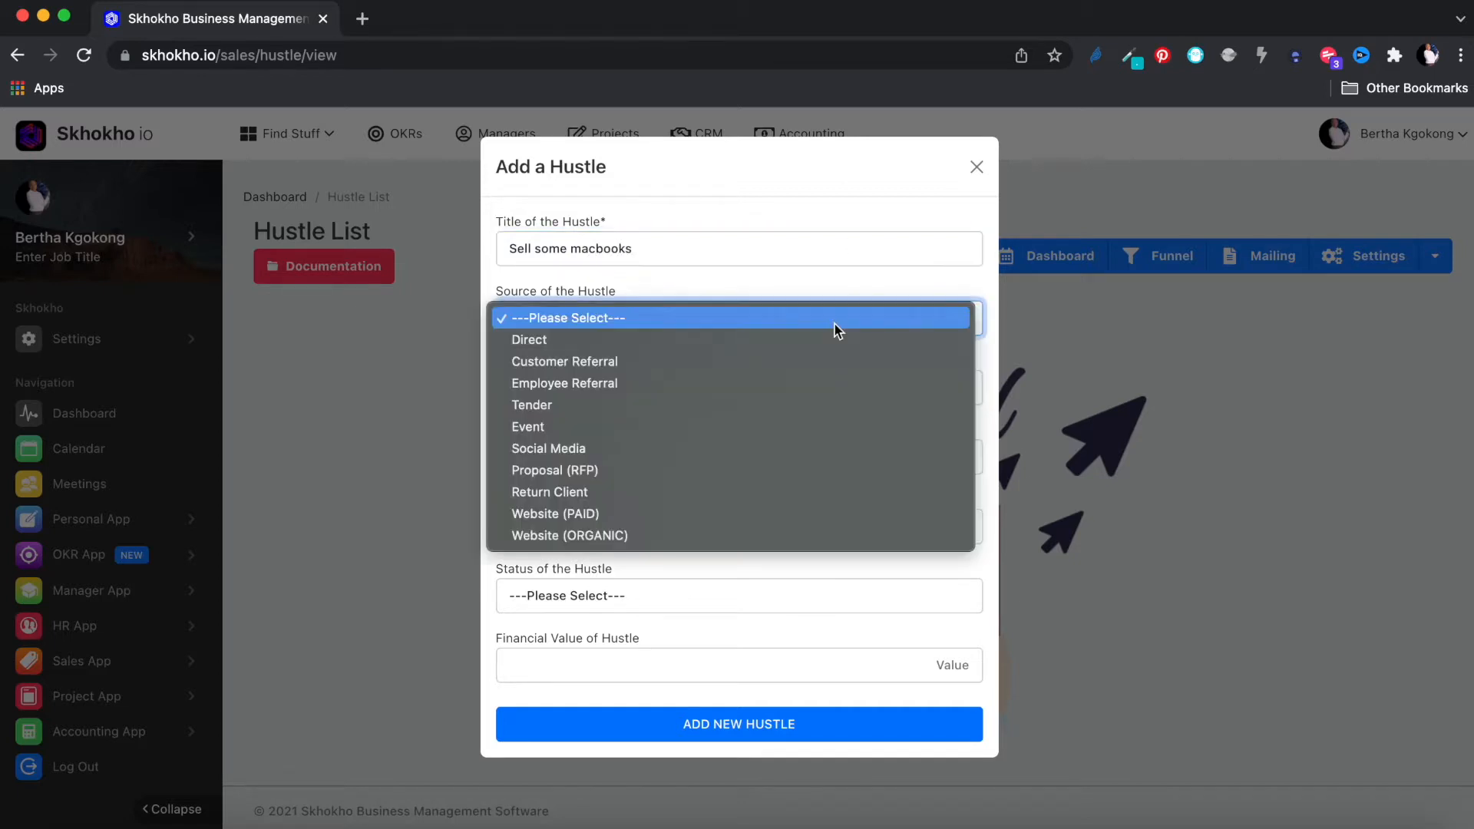
pyautogui.click(766, 361)
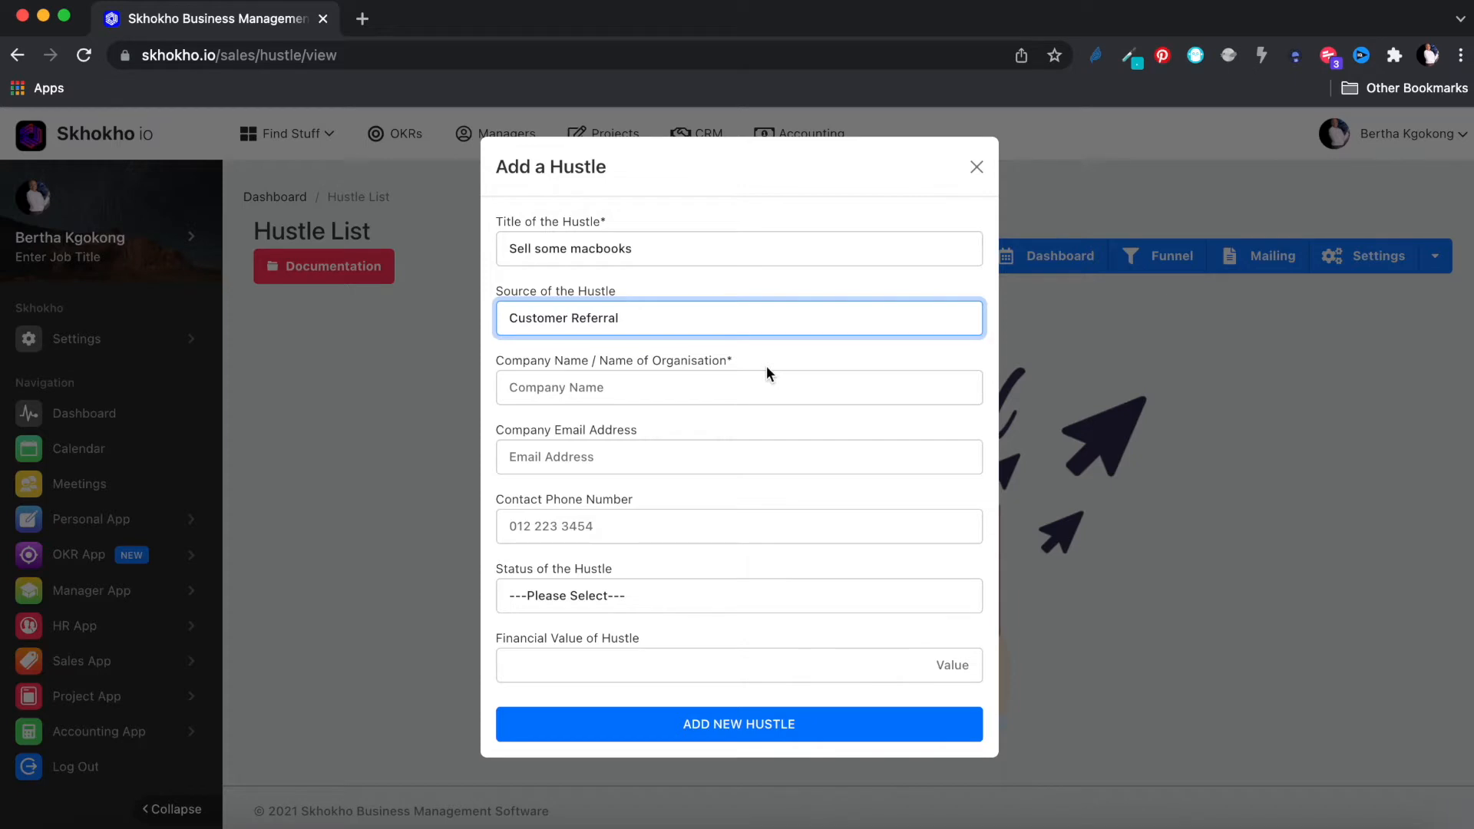
pyautogui.click(723, 392)
pyautogui.write('Sasol')
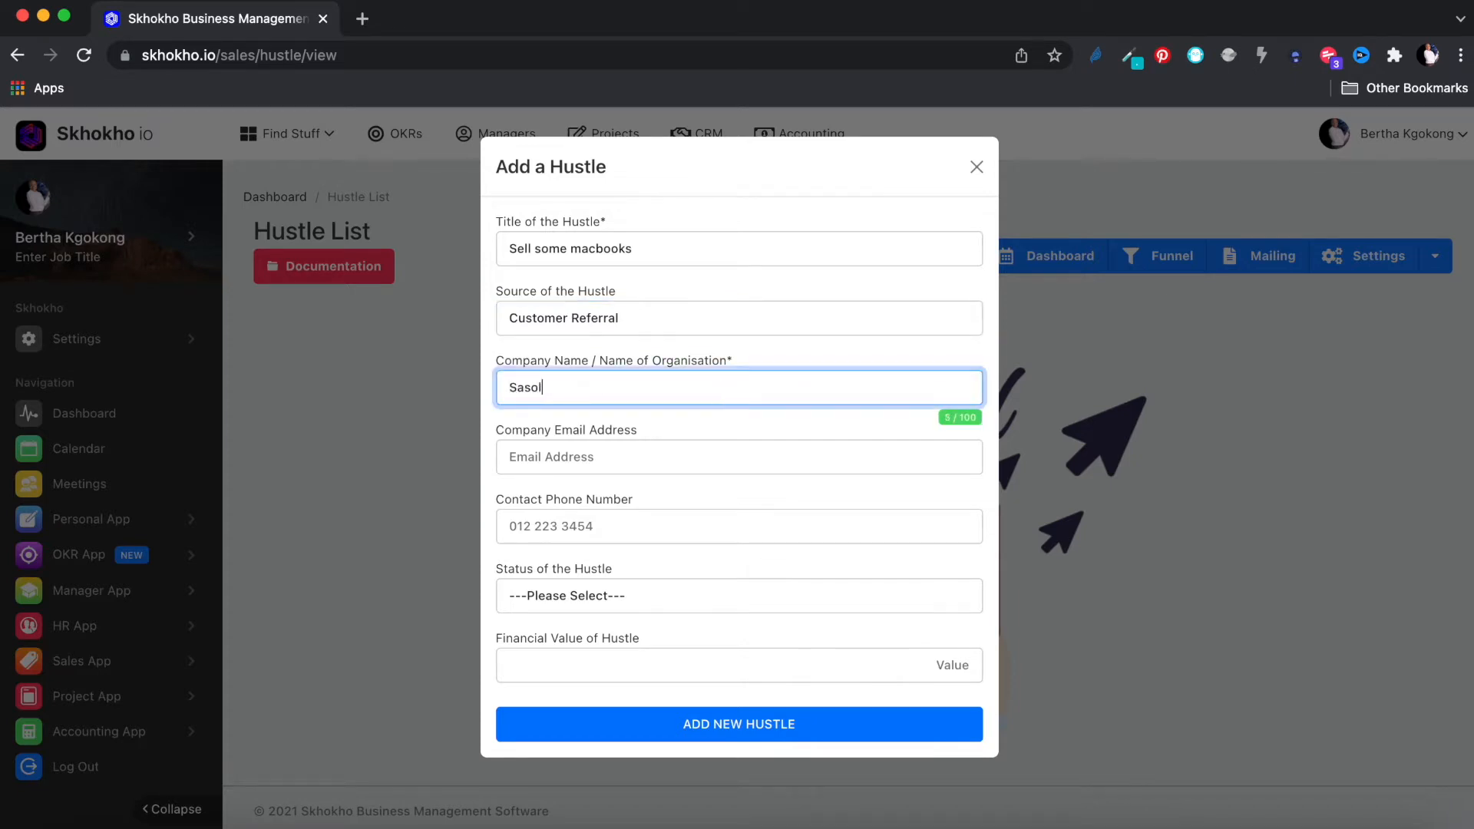
# Step: Enter the contact e-mail and phone number, status LEAD, and financial value 566,654
pyautogui.click(687, 459)
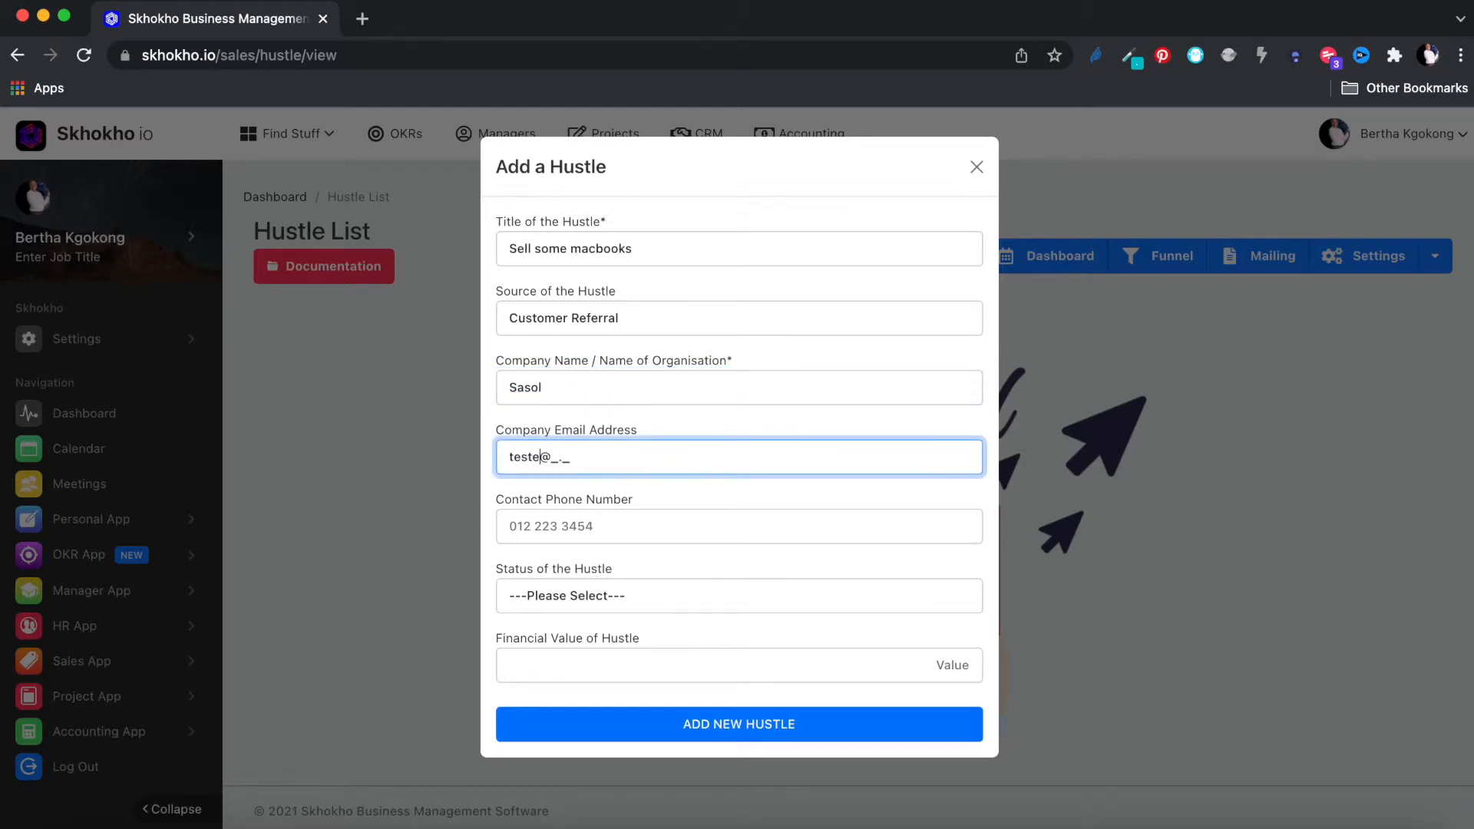
pyautogui.click(698, 528)
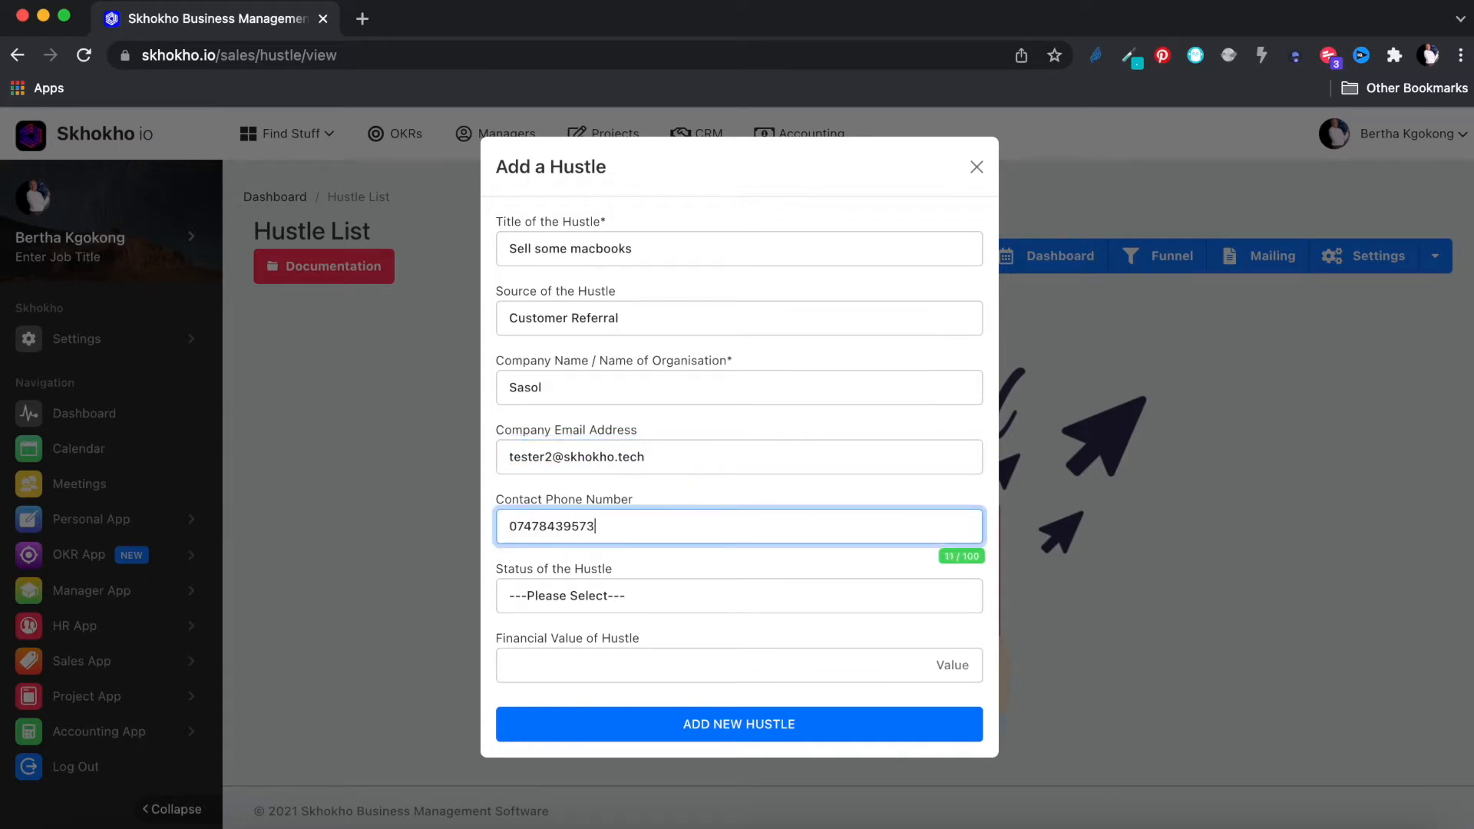
pyautogui.click(710, 596)
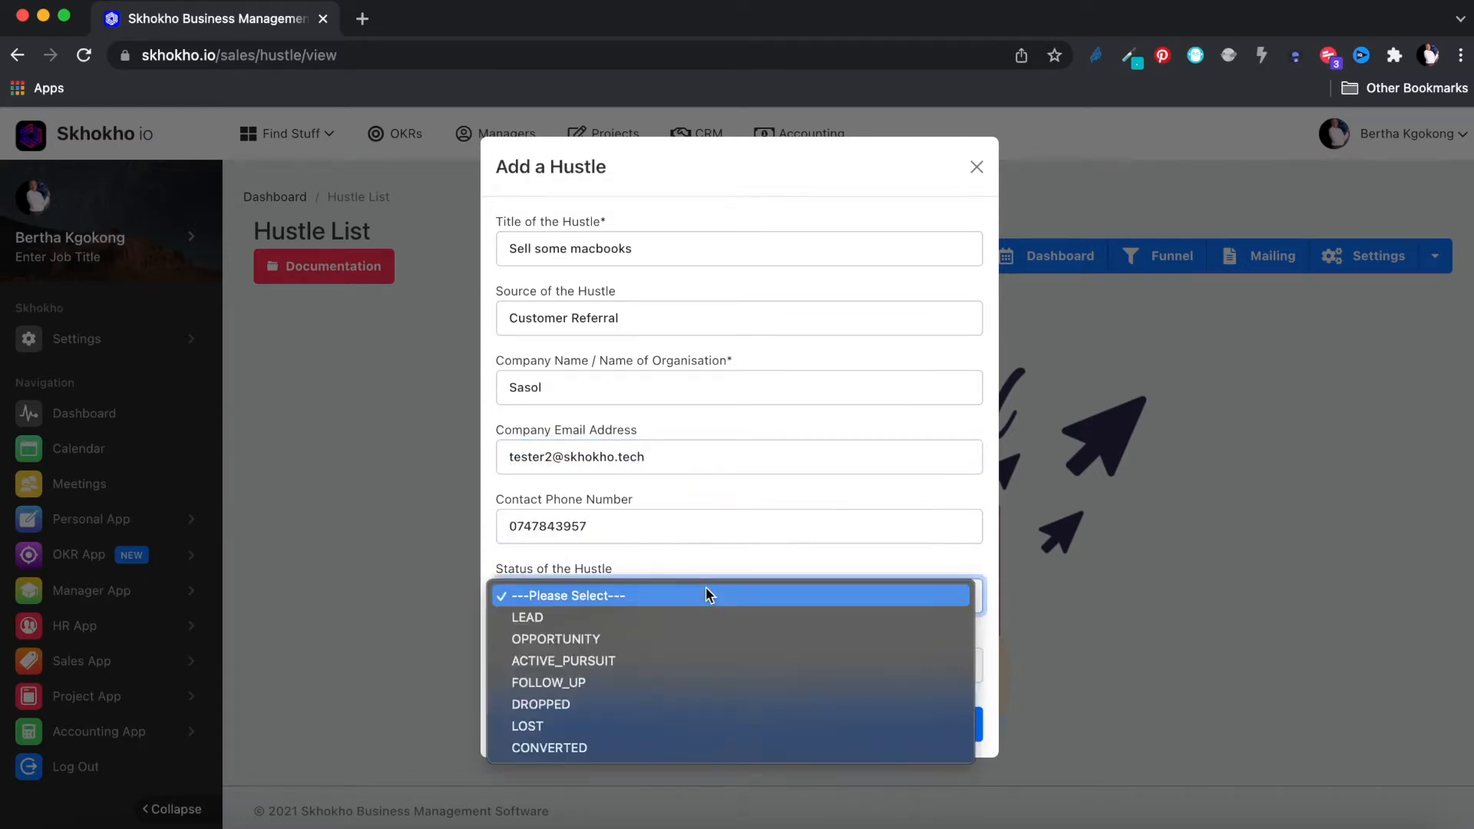
pyautogui.click(675, 618)
pyautogui.click(689, 654)
pyautogui.write('566,654')
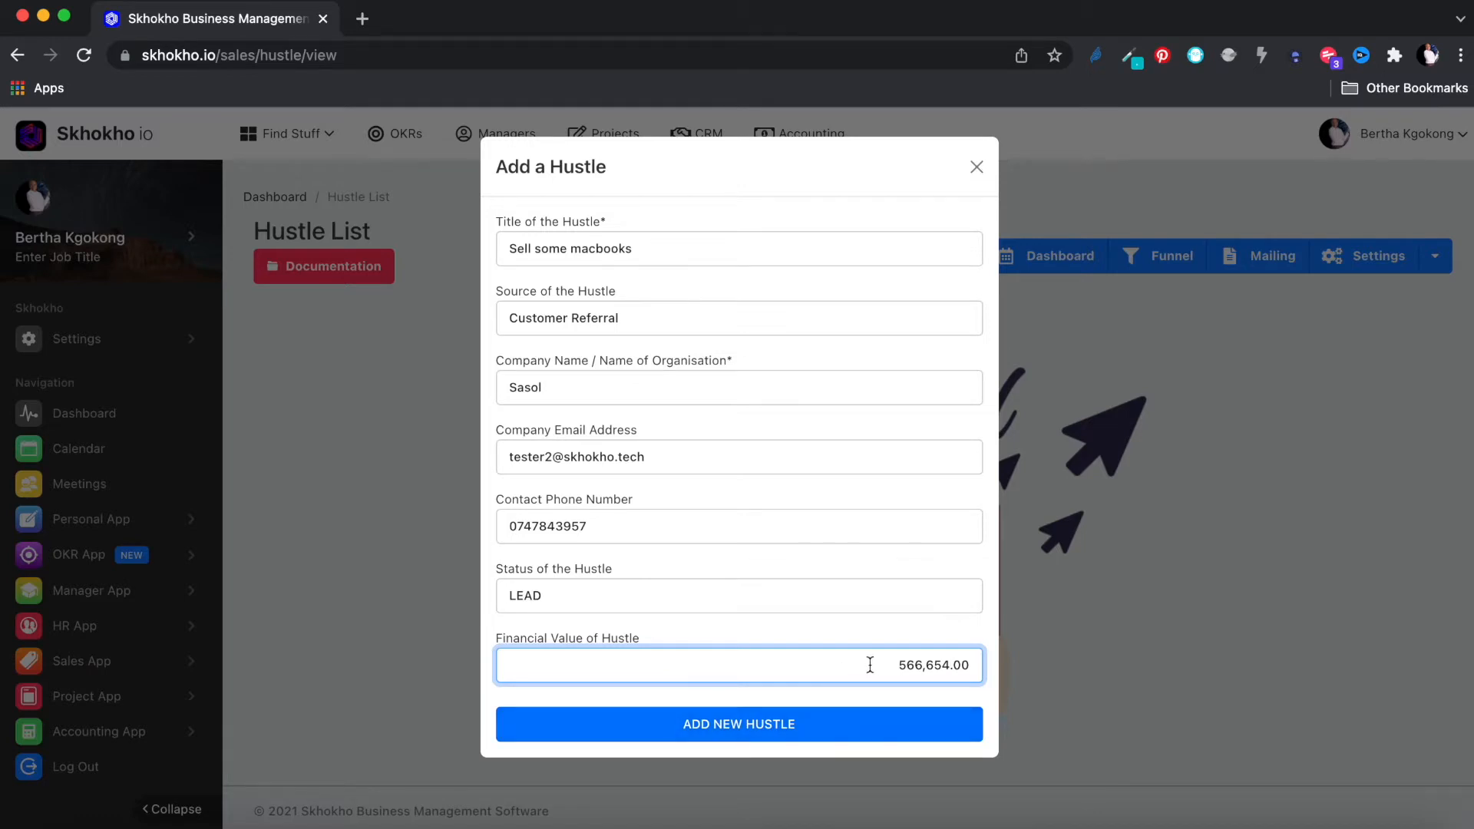
pyautogui.click(552, 456)
pyautogui.press('BackSpace')
# Step: Finish correcting the e-mail, save the hustle, and open its row's Action menu
pyautogui.write('a')
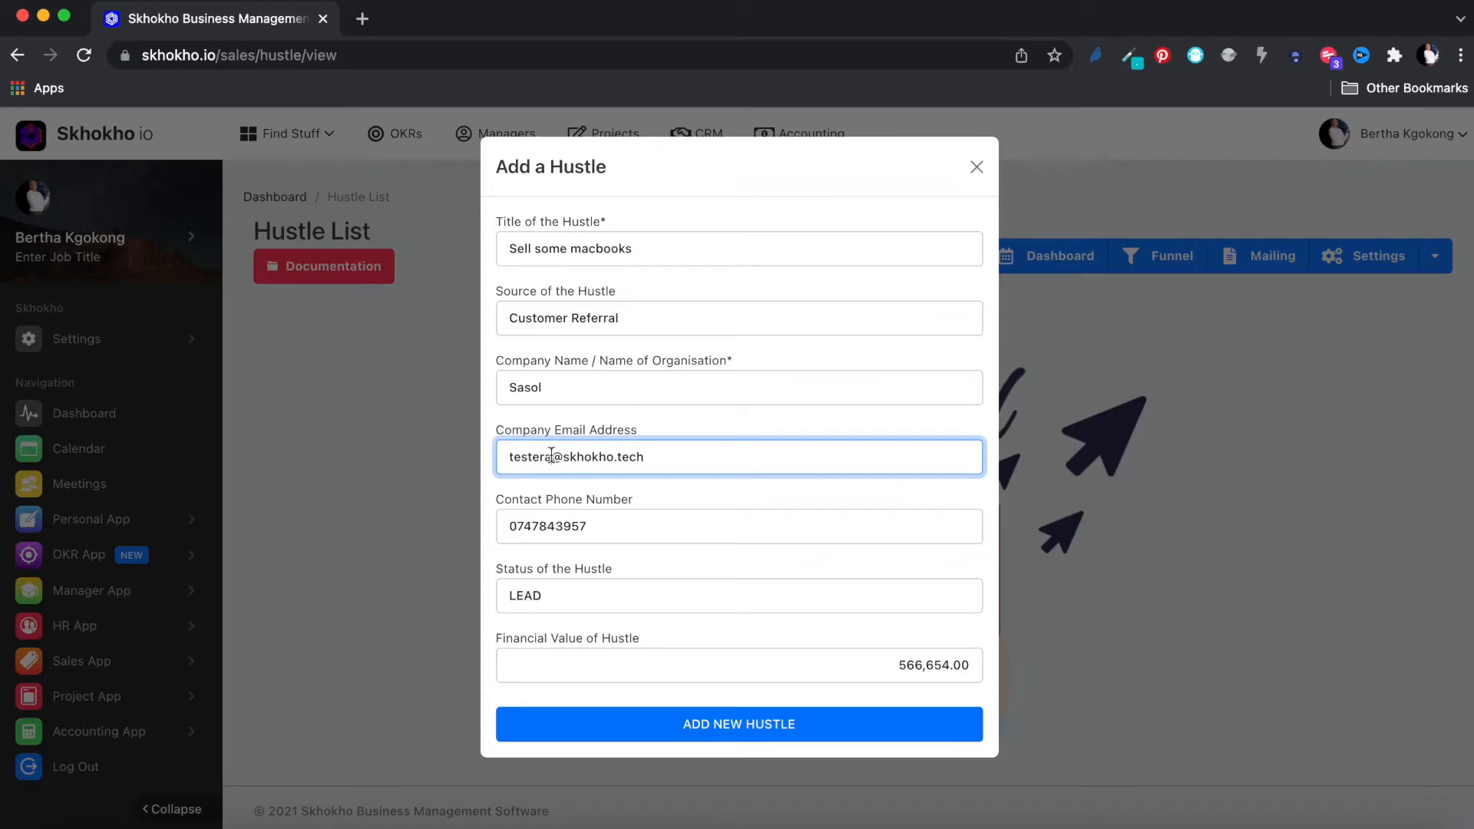
pyautogui.click(693, 737)
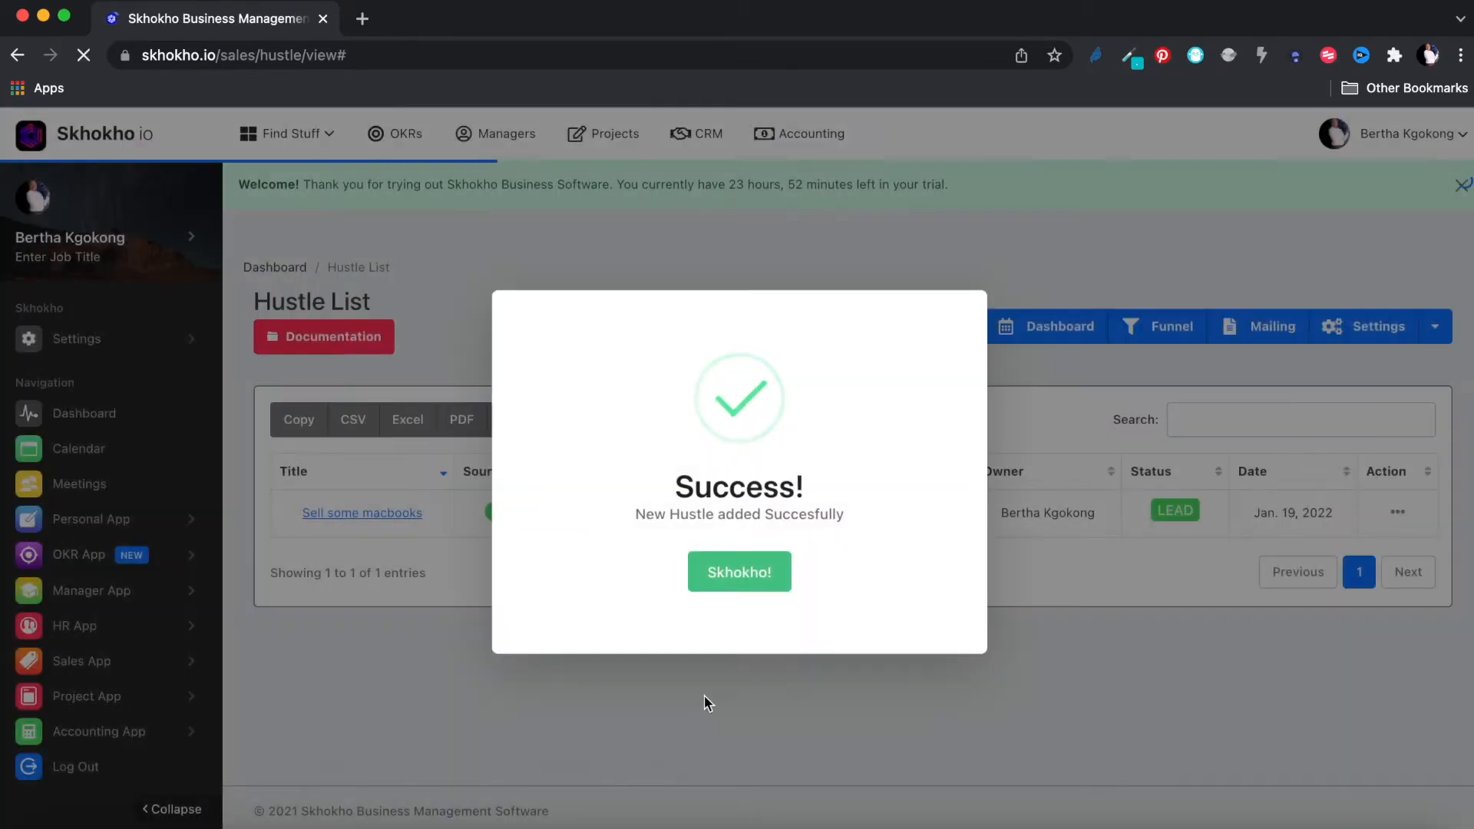
pyautogui.click(756, 572)
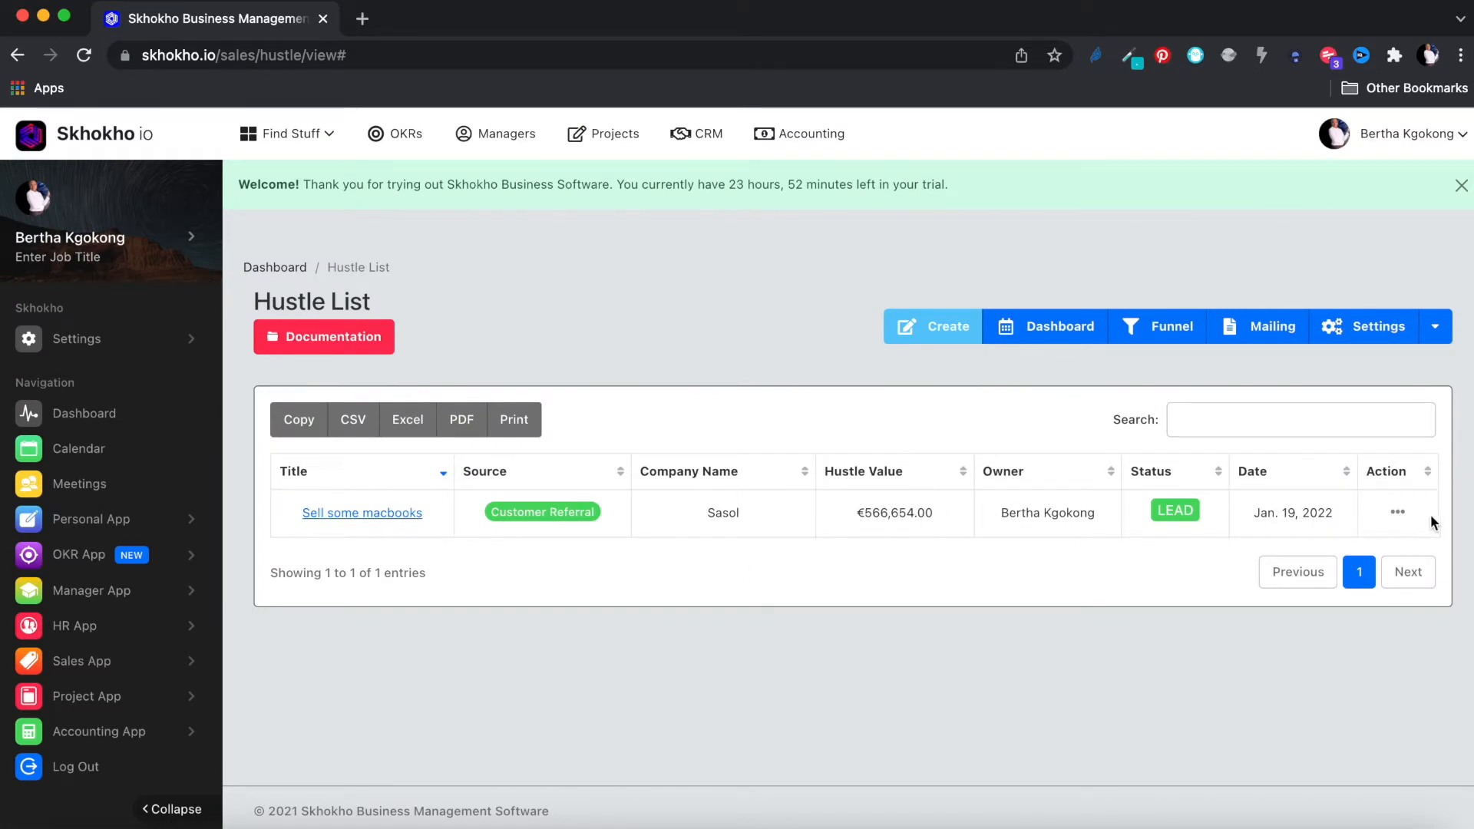
pyautogui.moveTo(1001, 512); pyautogui.dragTo(1108, 521)
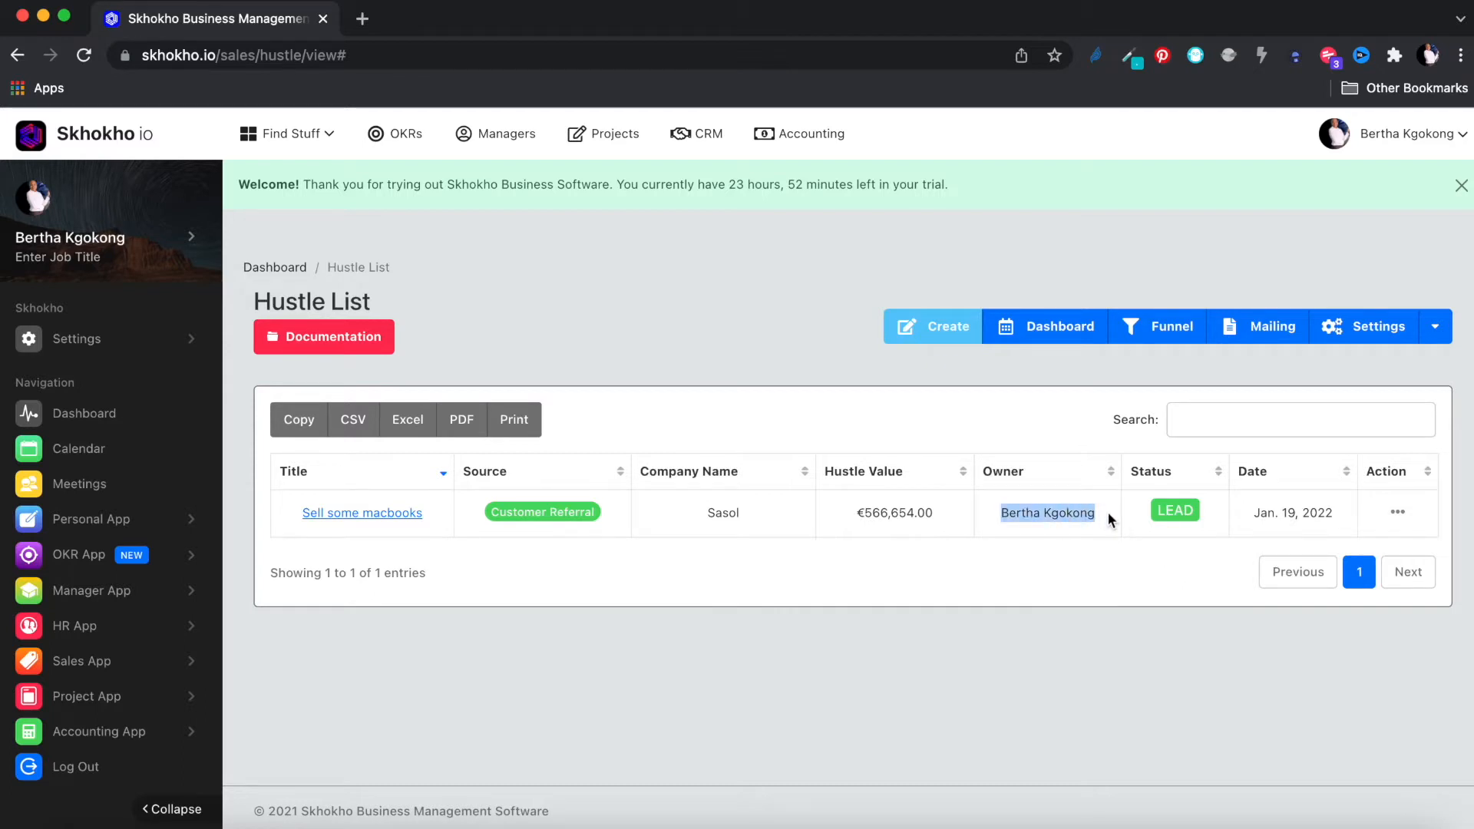
pyautogui.click(1400, 515)
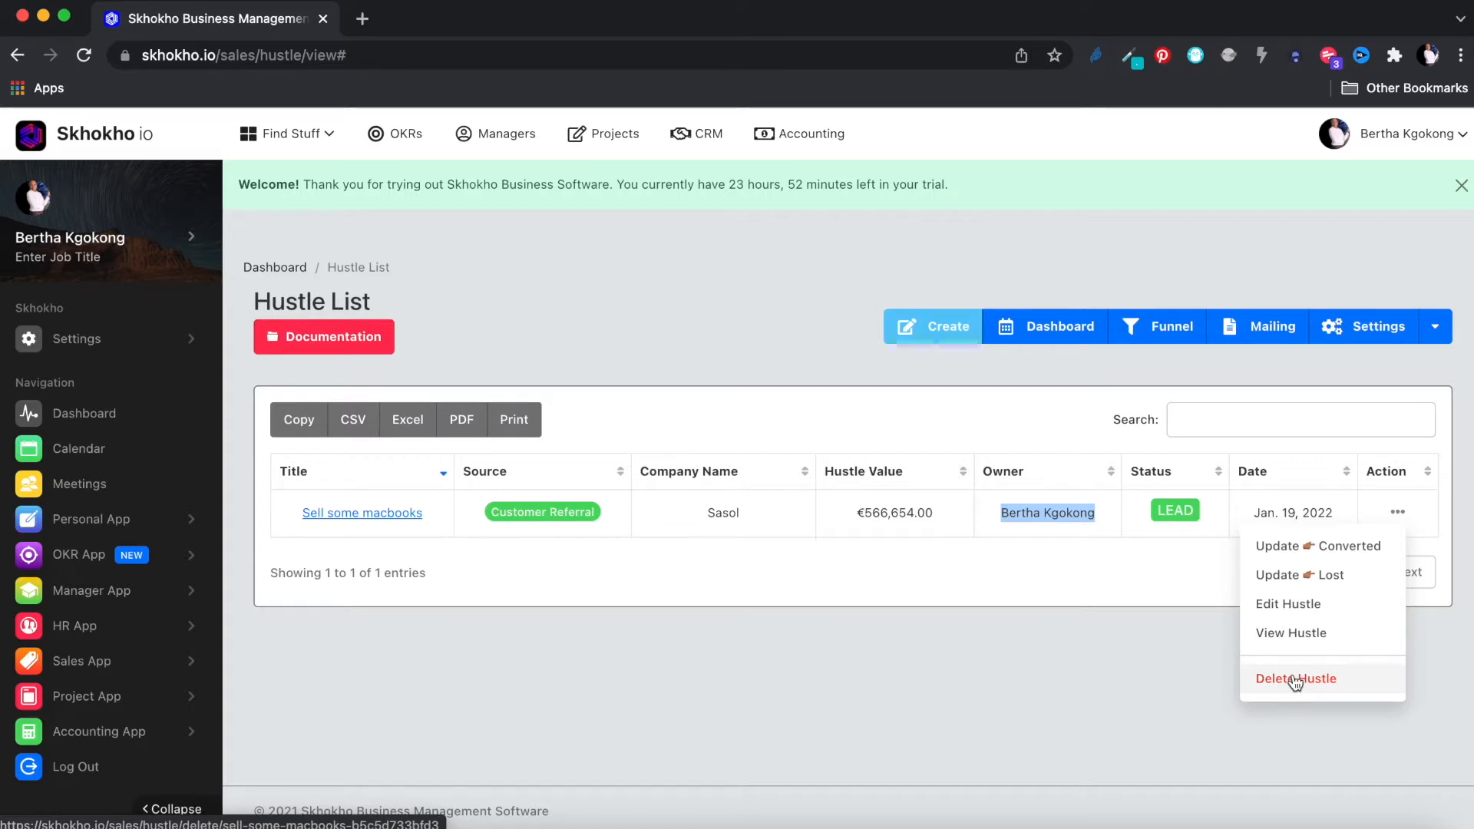
# Step: Edit the hustle to HIGH_PRIORITY and add two Lorem ipsum paragraphs to its details
pyautogui.click(1292, 606)
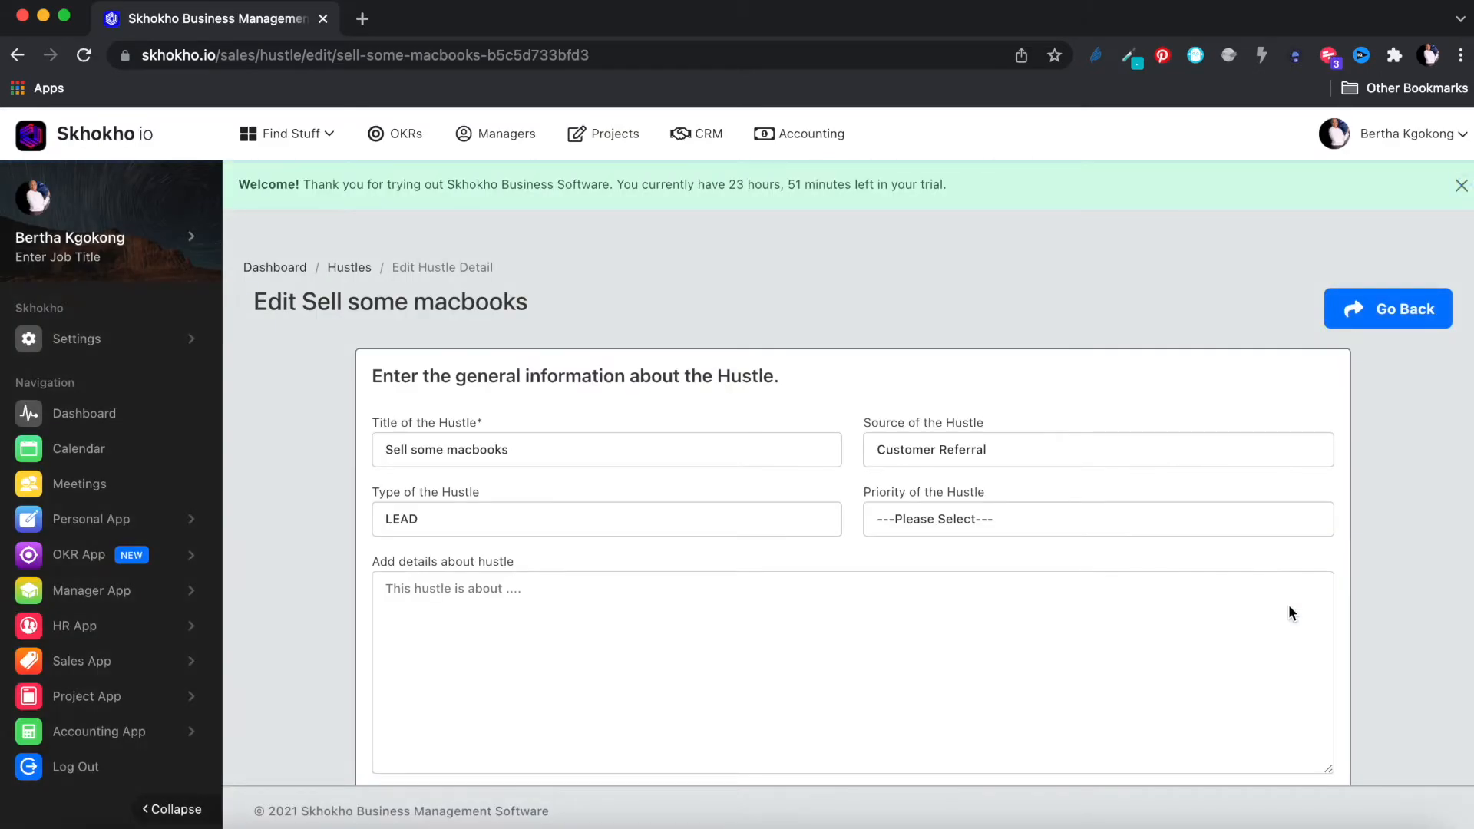
pyautogui.scroll(-2, 1288, 611)
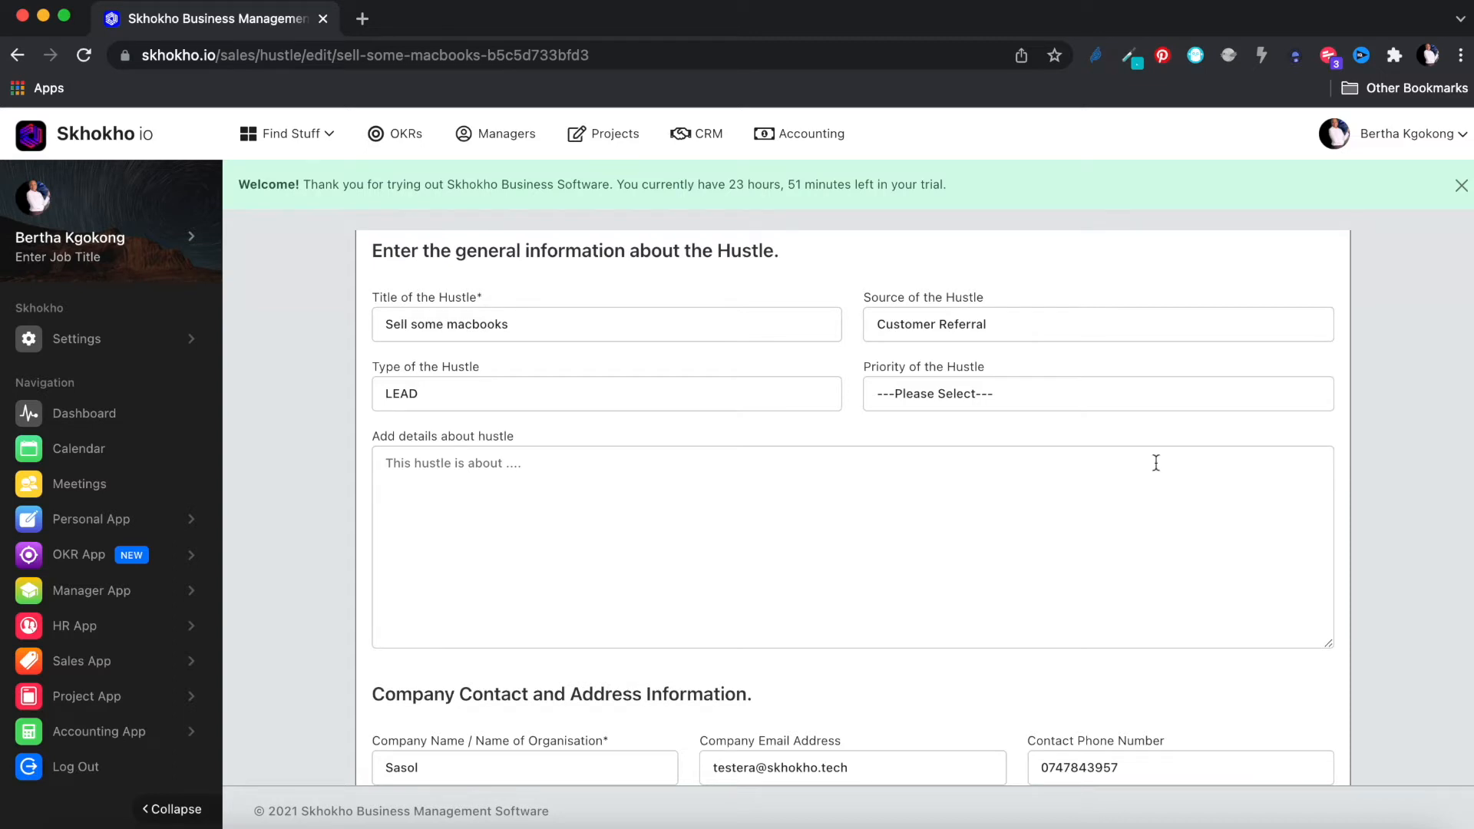
pyautogui.click(1056, 395)
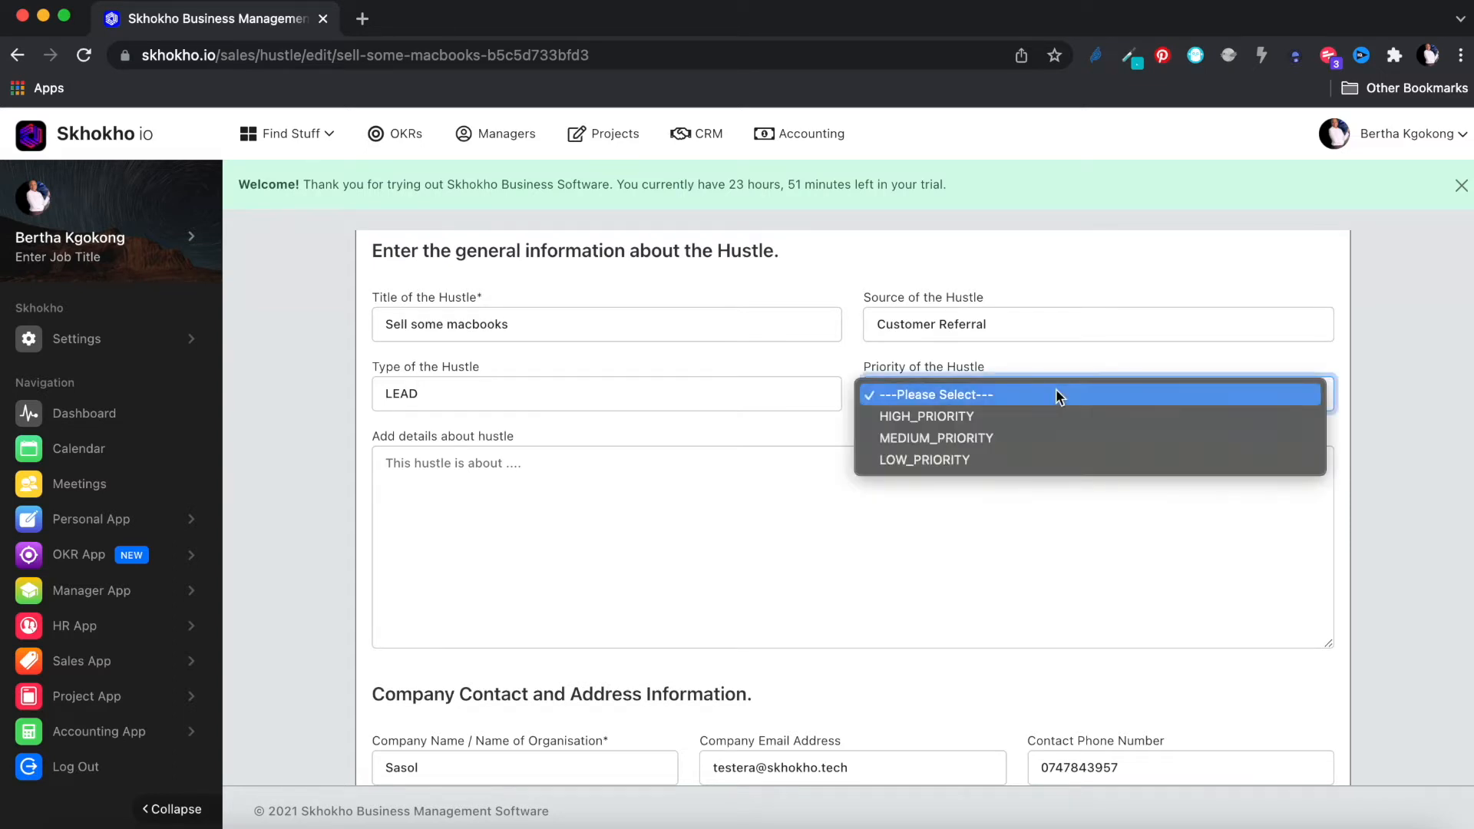
pyautogui.click(1022, 420)
pyautogui.click(981, 500)
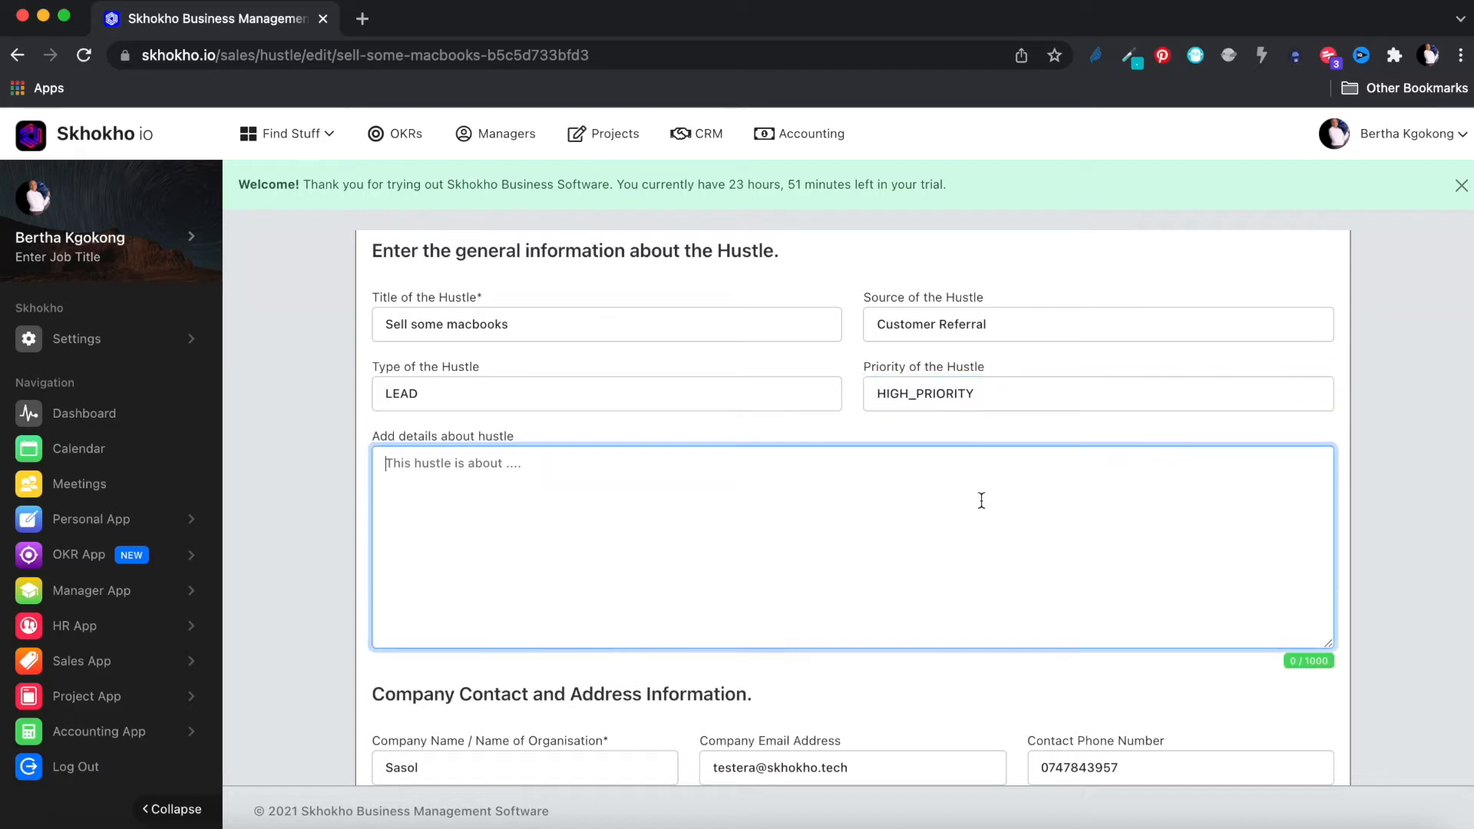
pyautogui.write('Lorem ipsum dolor sit amet, consectetur adipisicing elit, sed do eiusmod tempor incididunt ut labore et dolore magna aliqua. Ut enim ad minim veniam, quis nostrud exercitation ullamco laboris nisi ut aliquip ex ea commodo consequat. Duis aute irure dolor in reprehenderit in voluptate velit esse cillum dolore eu fugiat nulla pariatur. Excepteur sint occaecat cupidatat non proident, sunt in culpa qui officia deserunt mollit anim id est laborum.')
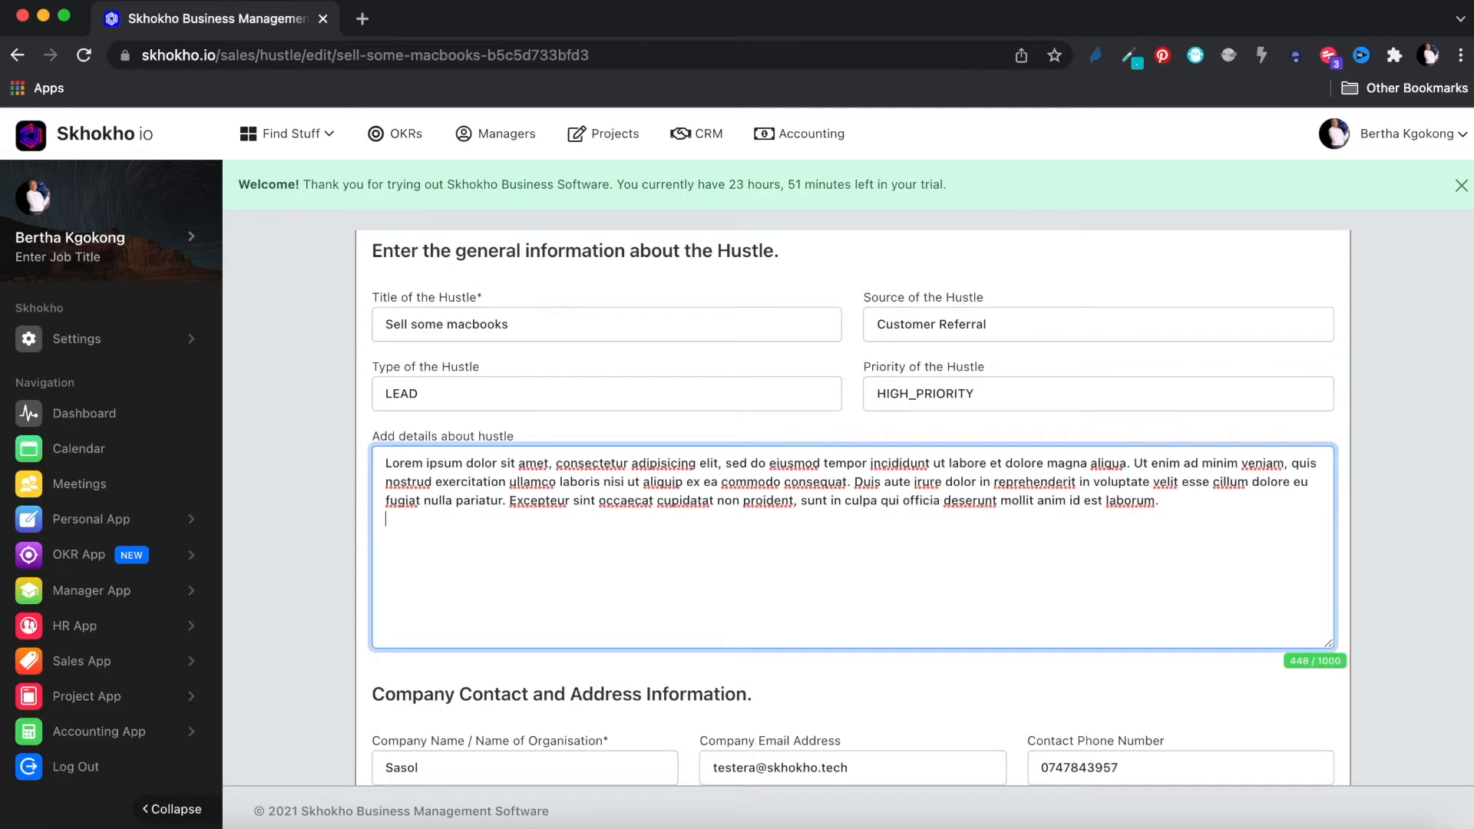
pyautogui.write('Lorem ipsum dolor sit amet, consectetur adipisicing elit, sed do eiusmod tempor incididunt ut labore et dolore magna aliqua. Ut enim ad minim veniam, quis nostrud exercitation ullamco laboris nisi ut aliquip ex ea commodo consequat. Duis aute irure dolor in reprehenderit in voluptate velit esse cillum dolore eu fugiat nulla pariatur. Excepteur sint occaecat cupidatat non proident, sunt in culpa qui officia deserunt mollit anim id est laborum.')
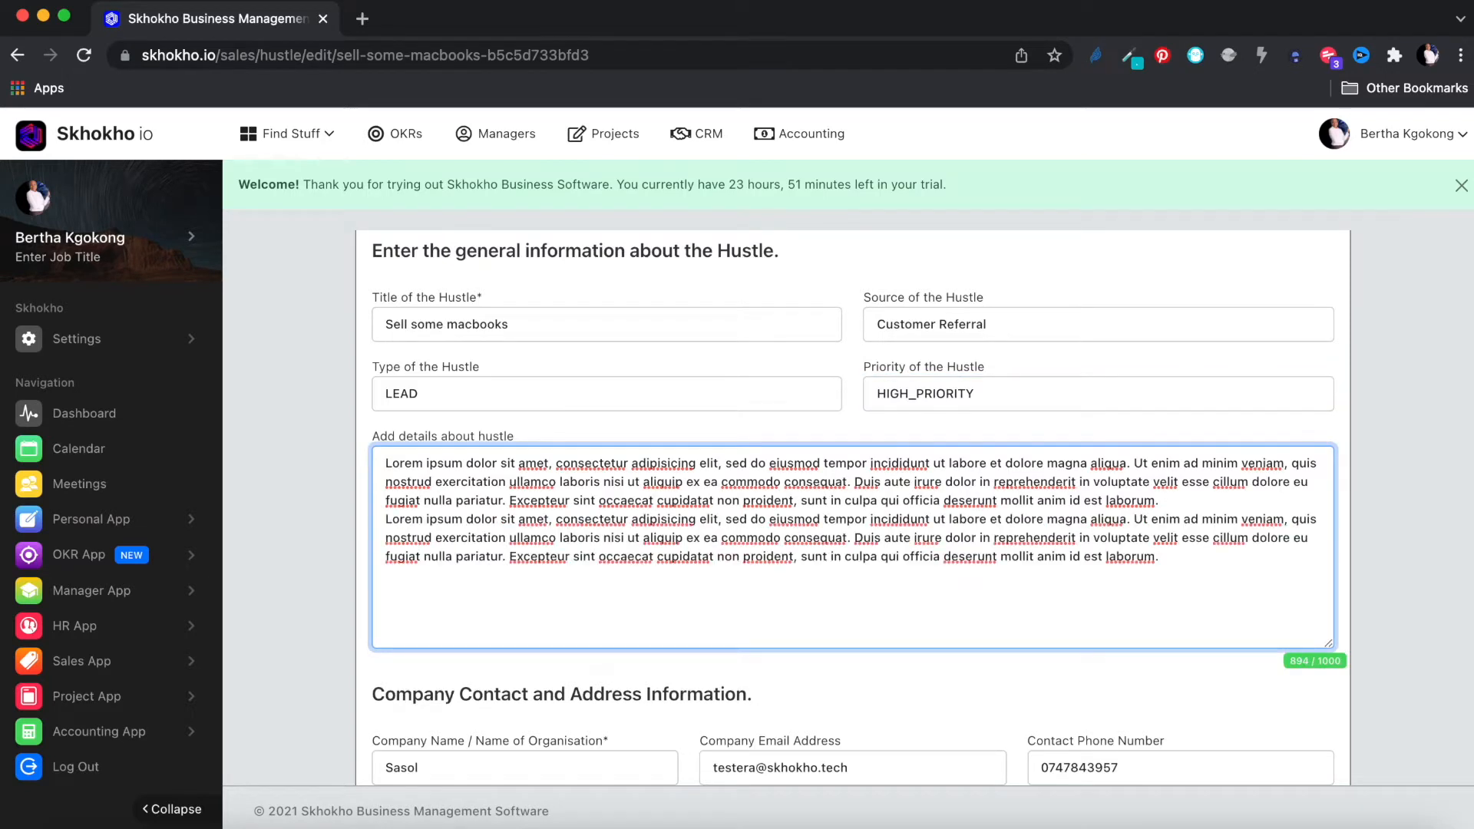
pyautogui.click(1215, 503)
pyautogui.press('Return')
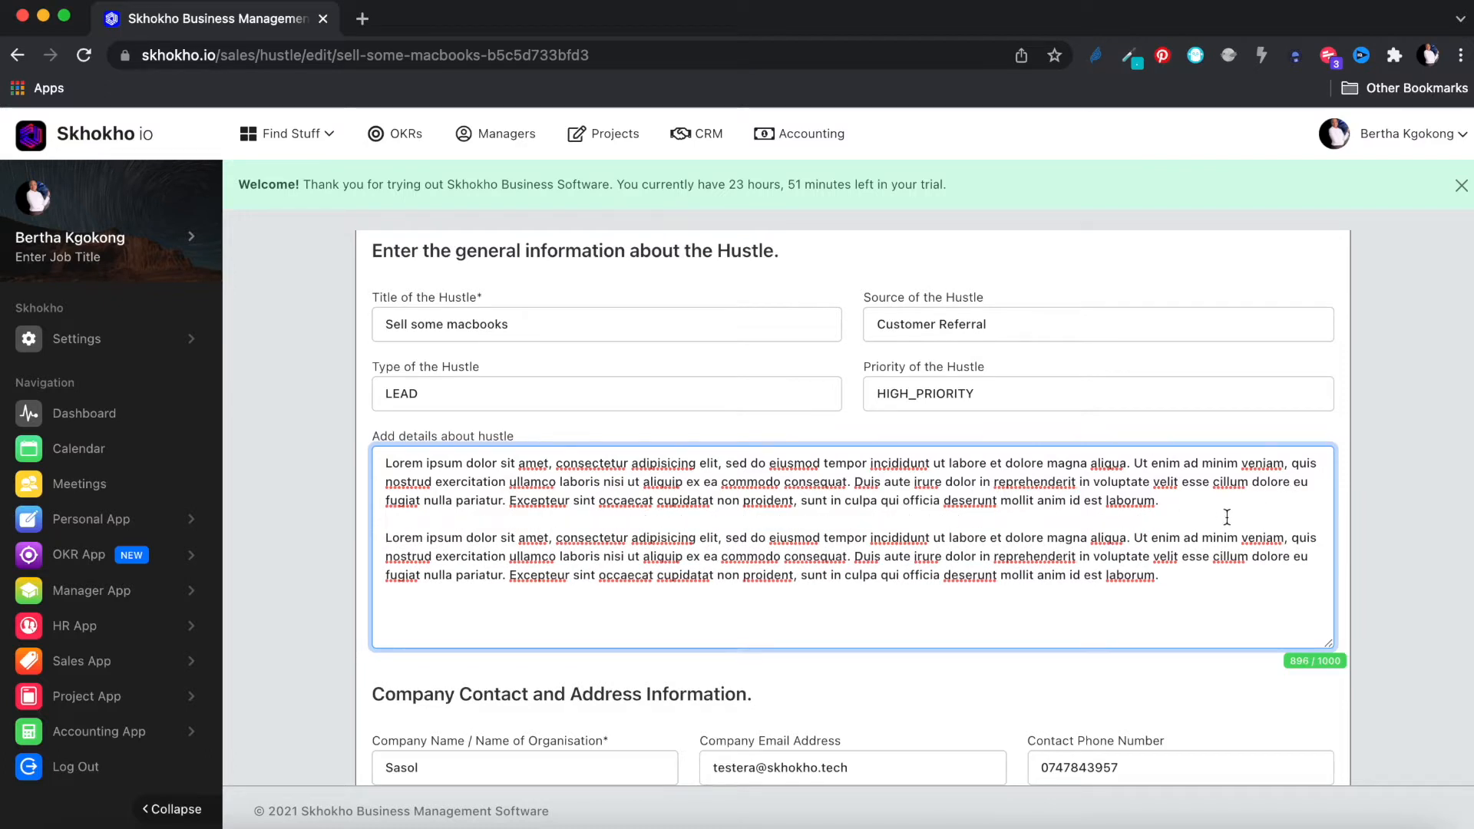
# Step: Set the company size to Small Business and the industry to Biotechnology
pyautogui.scroll(-5, 1391, 572)
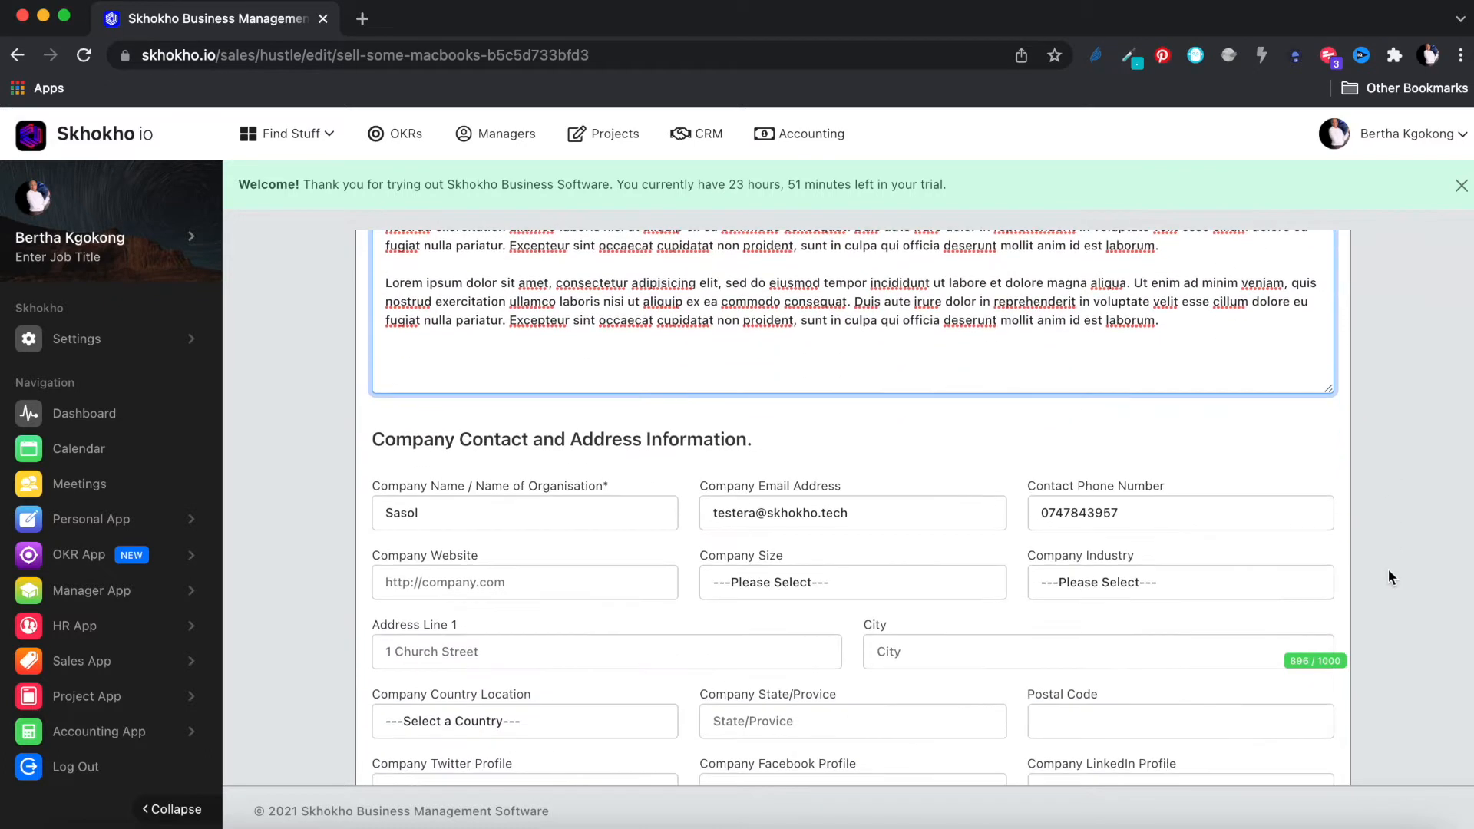
pyautogui.scroll(-2, 1389, 576)
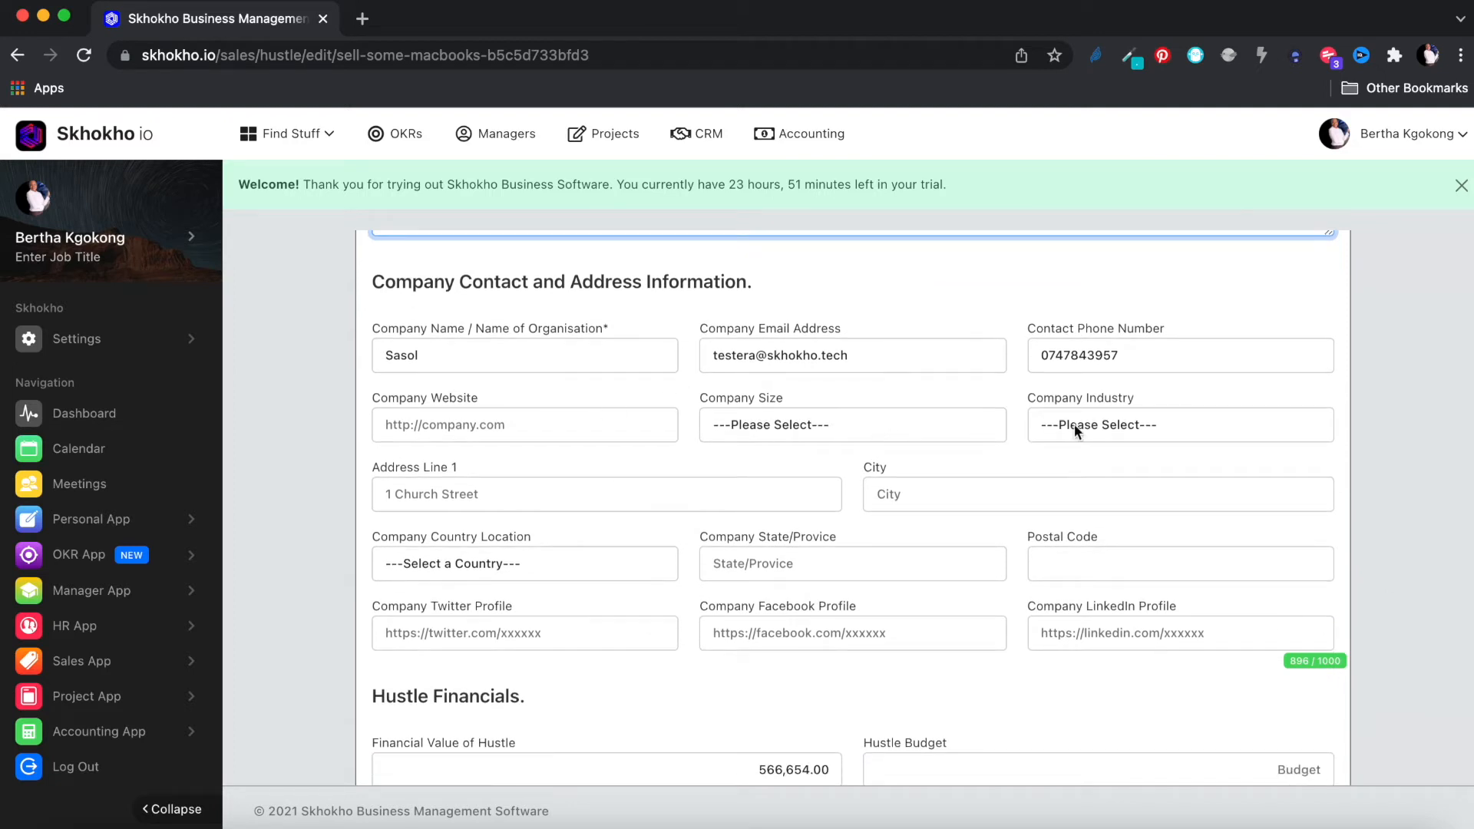
pyautogui.click(835, 424)
pyautogui.click(815, 489)
pyautogui.click(1064, 427)
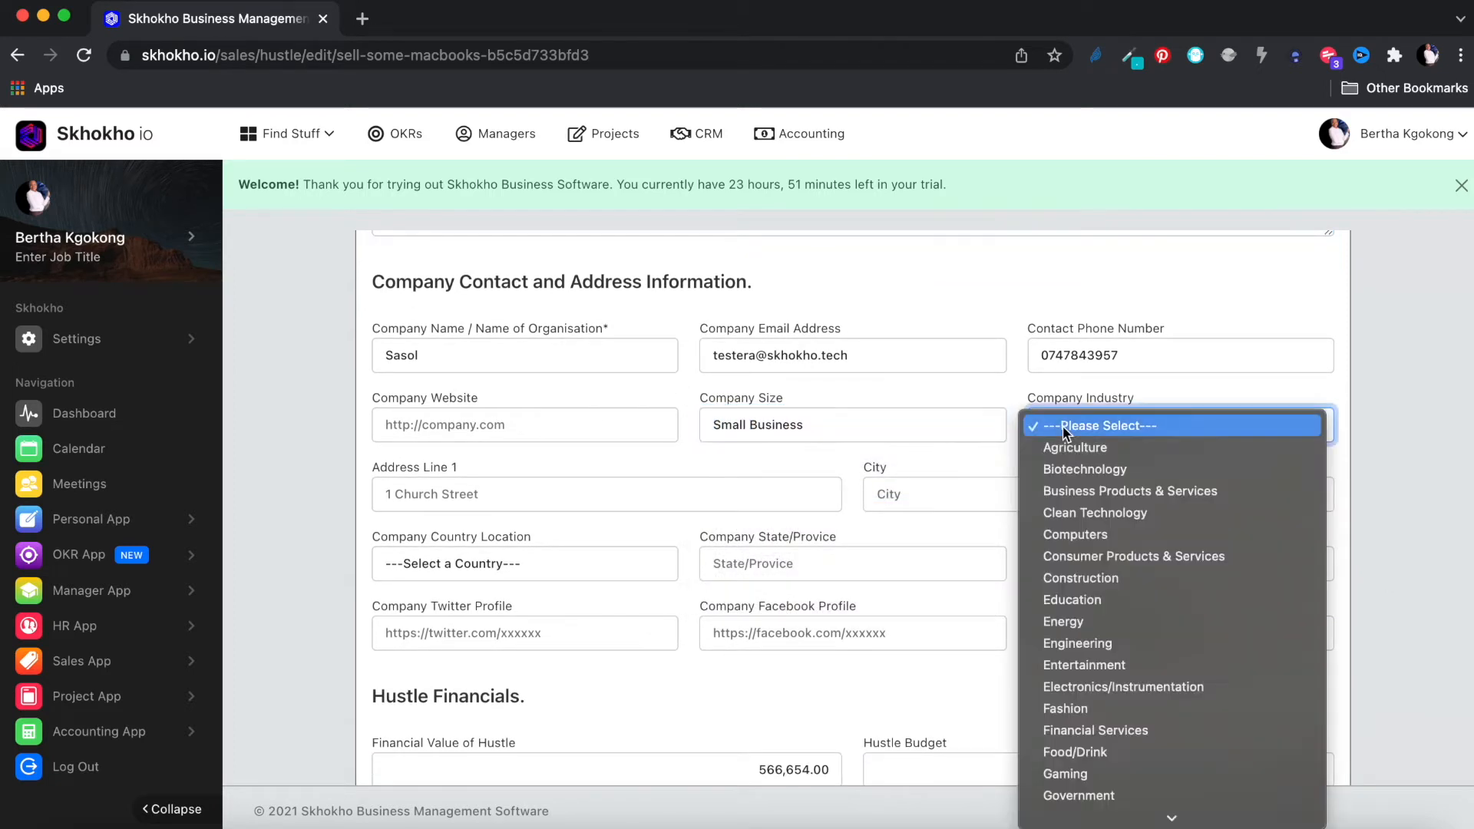
pyautogui.click(1081, 469)
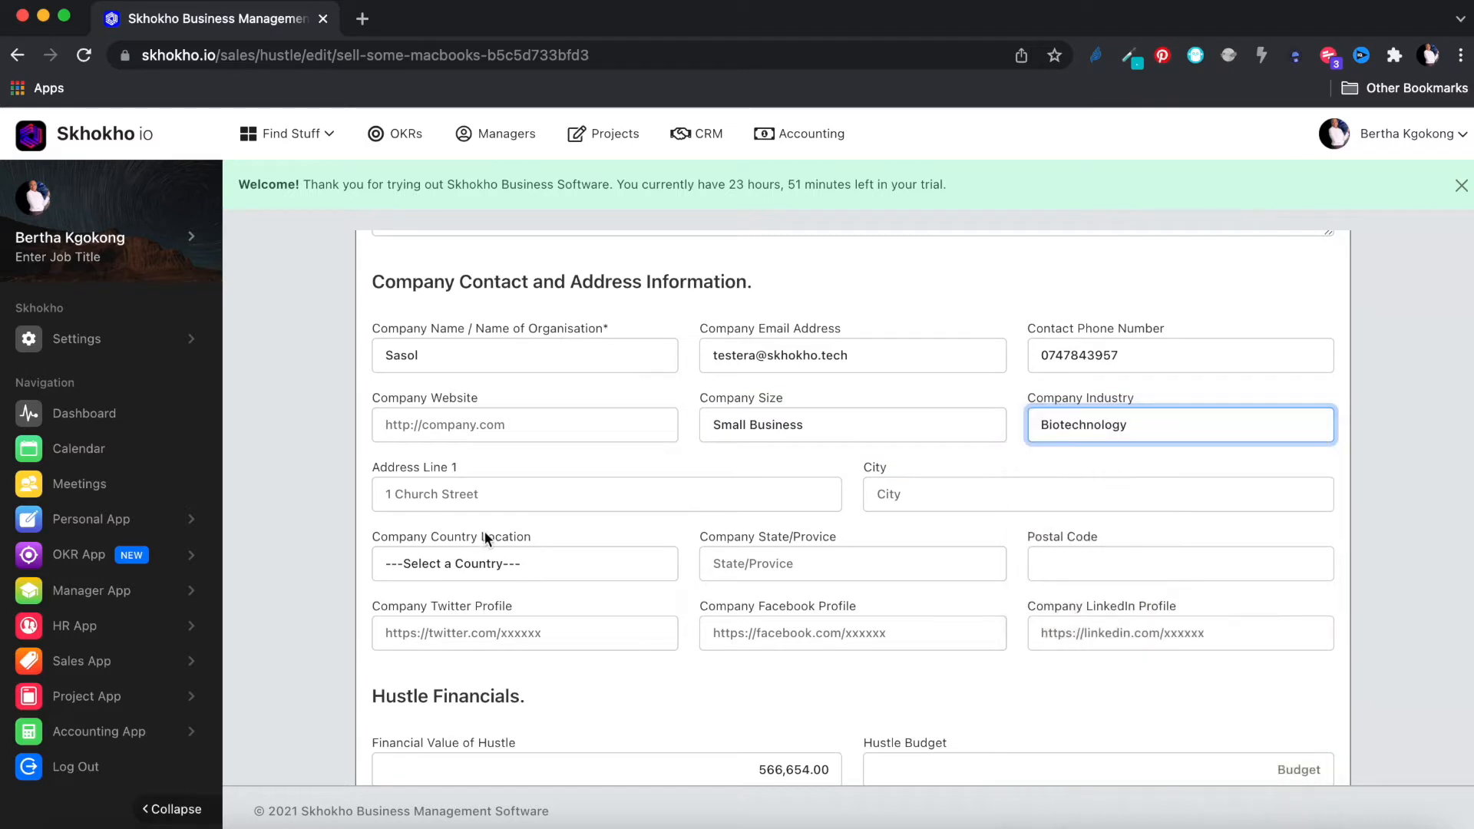
# Step: Fill in the company's street address, city and postal code, with country Costa Rica
pyautogui.click(474, 498)
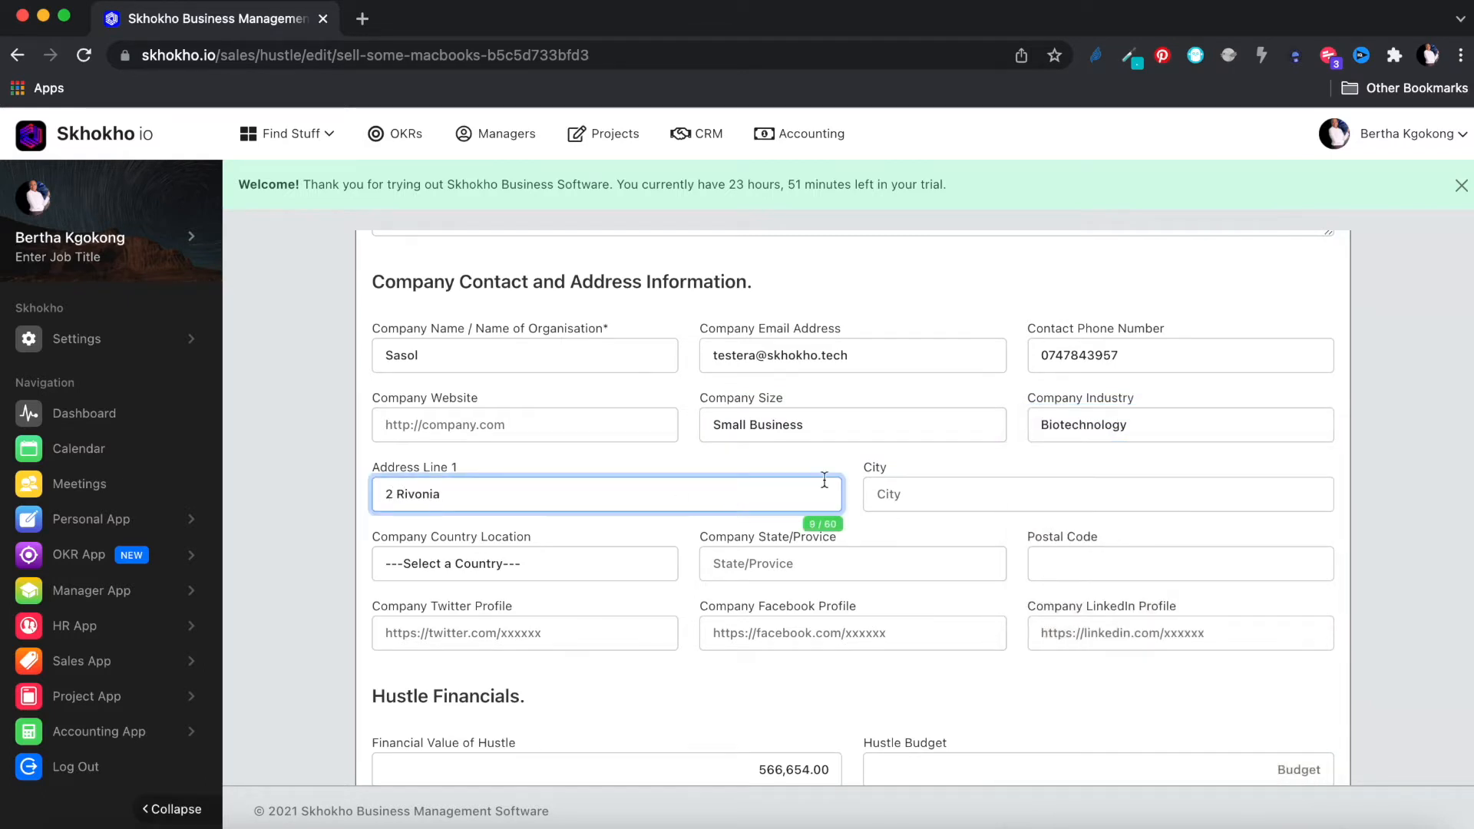
pyautogui.click(931, 502)
pyautogui.write('Sandton')
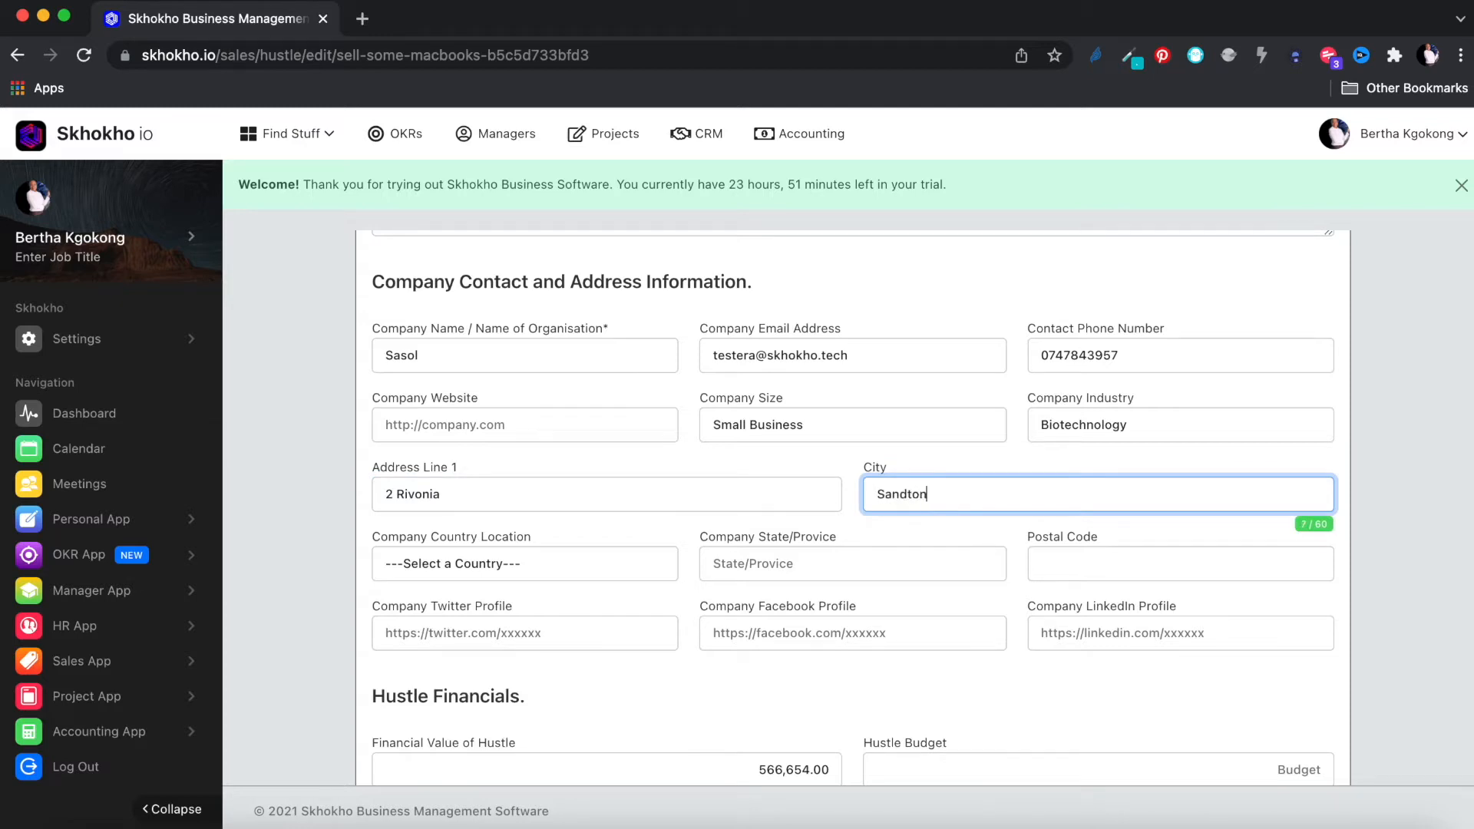
pyautogui.click(597, 565)
pyautogui.scroll(-5, 568, 666)
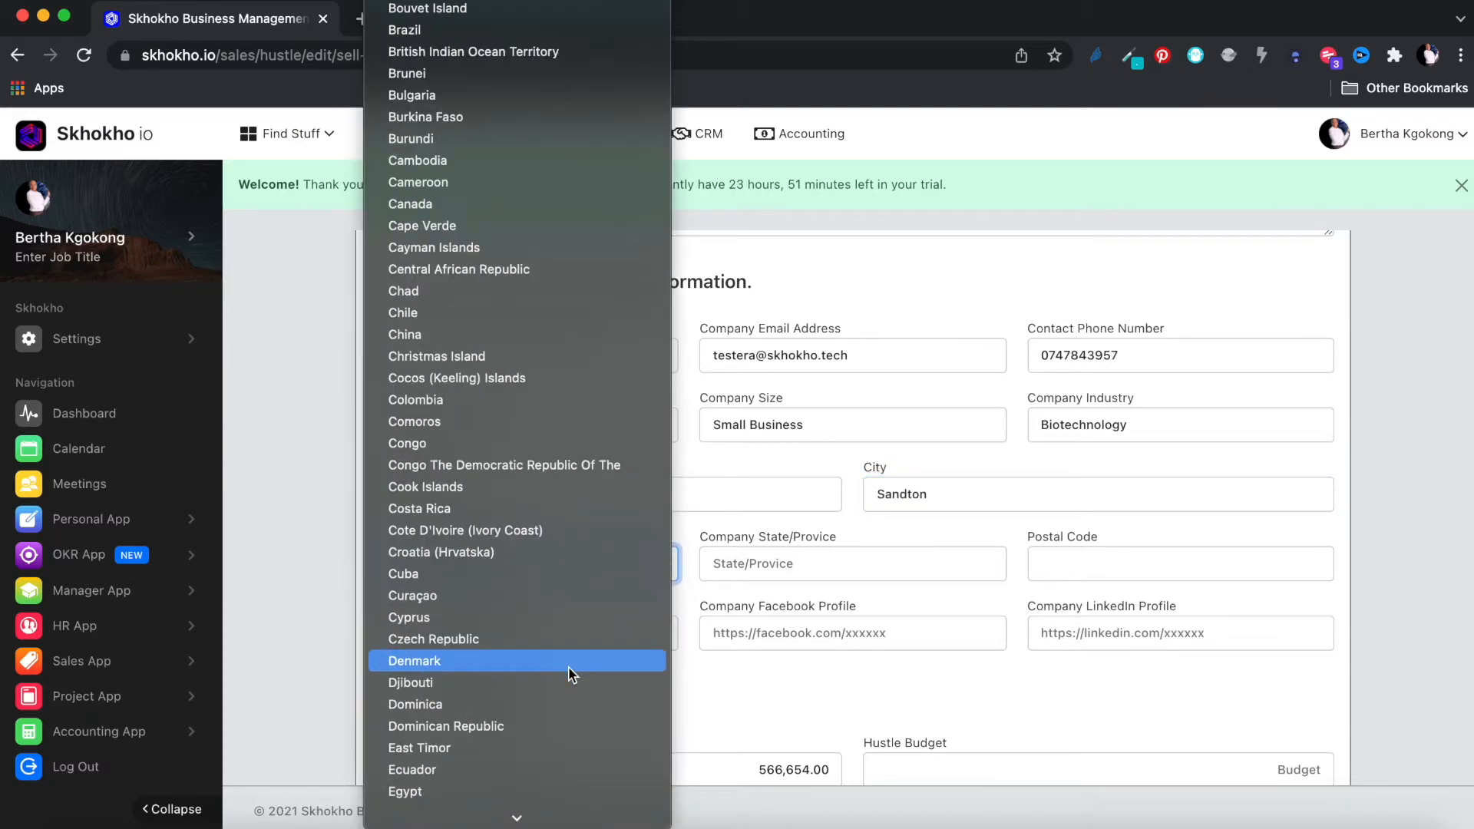
pyautogui.click(493, 508)
pyautogui.click(820, 556)
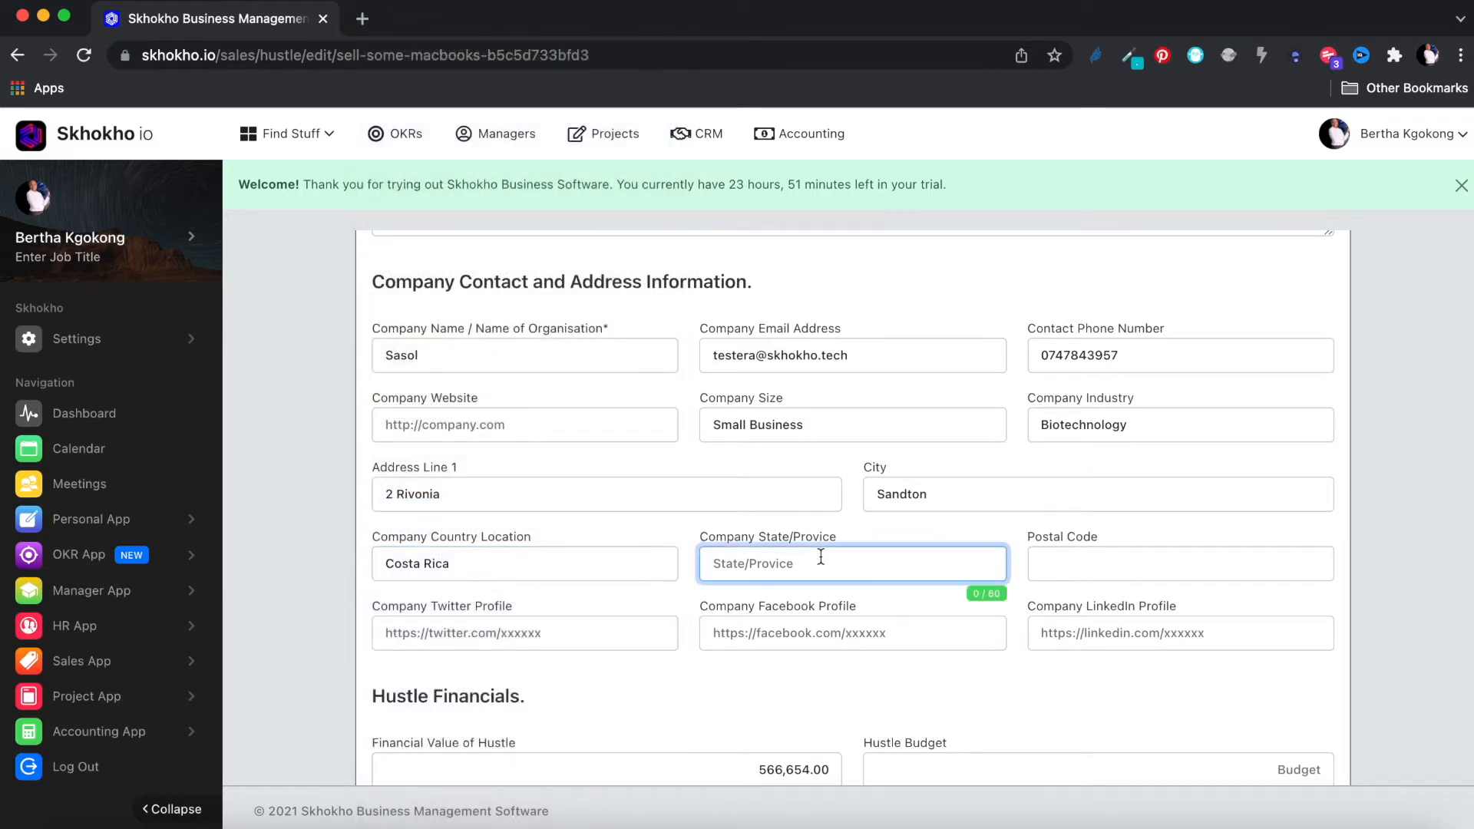
pyautogui.click(1059, 566)
pyautogui.write('43')
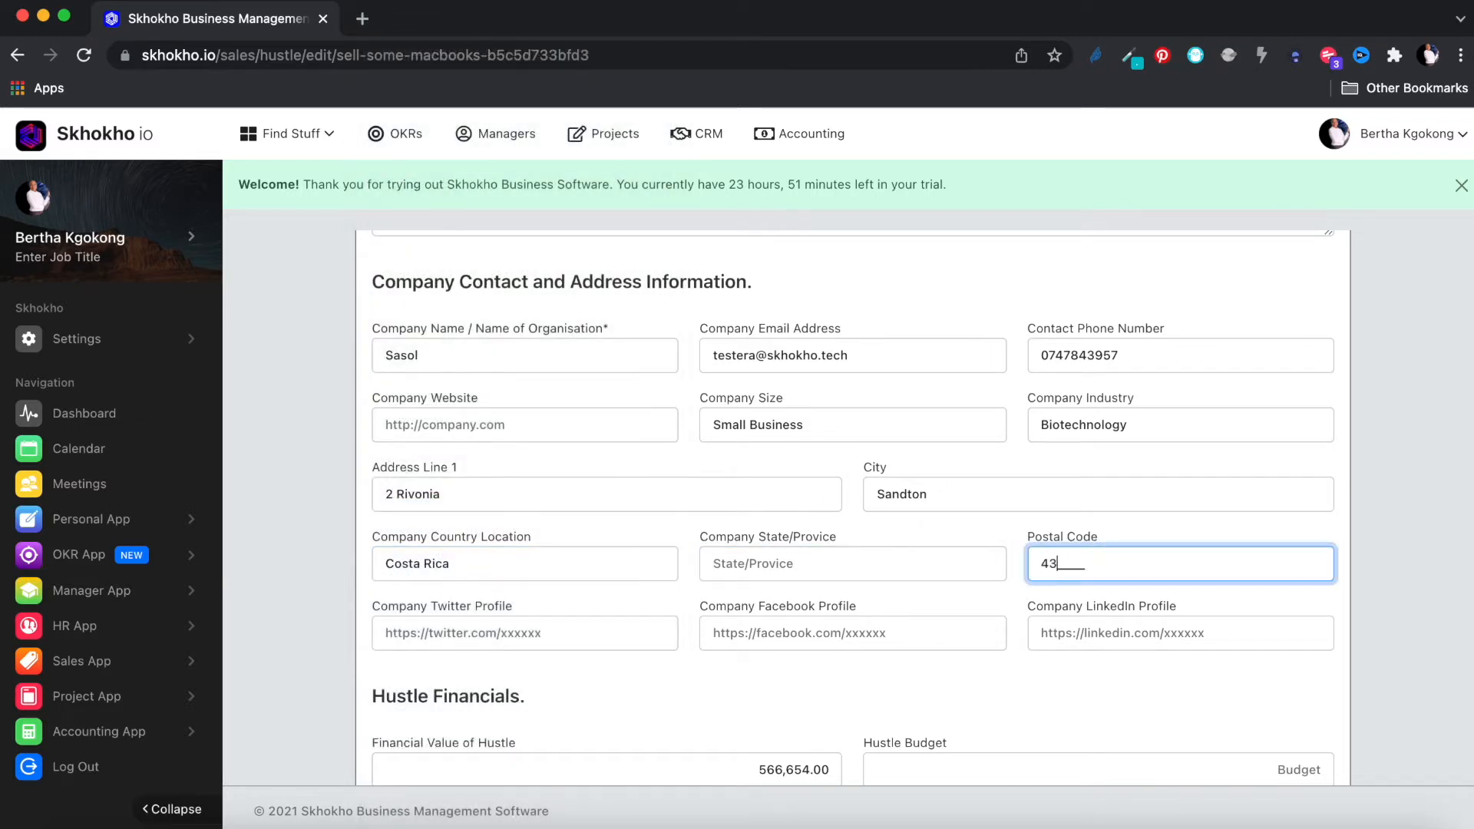
pyautogui.write('21')
pyautogui.scroll(-3, 833, 636)
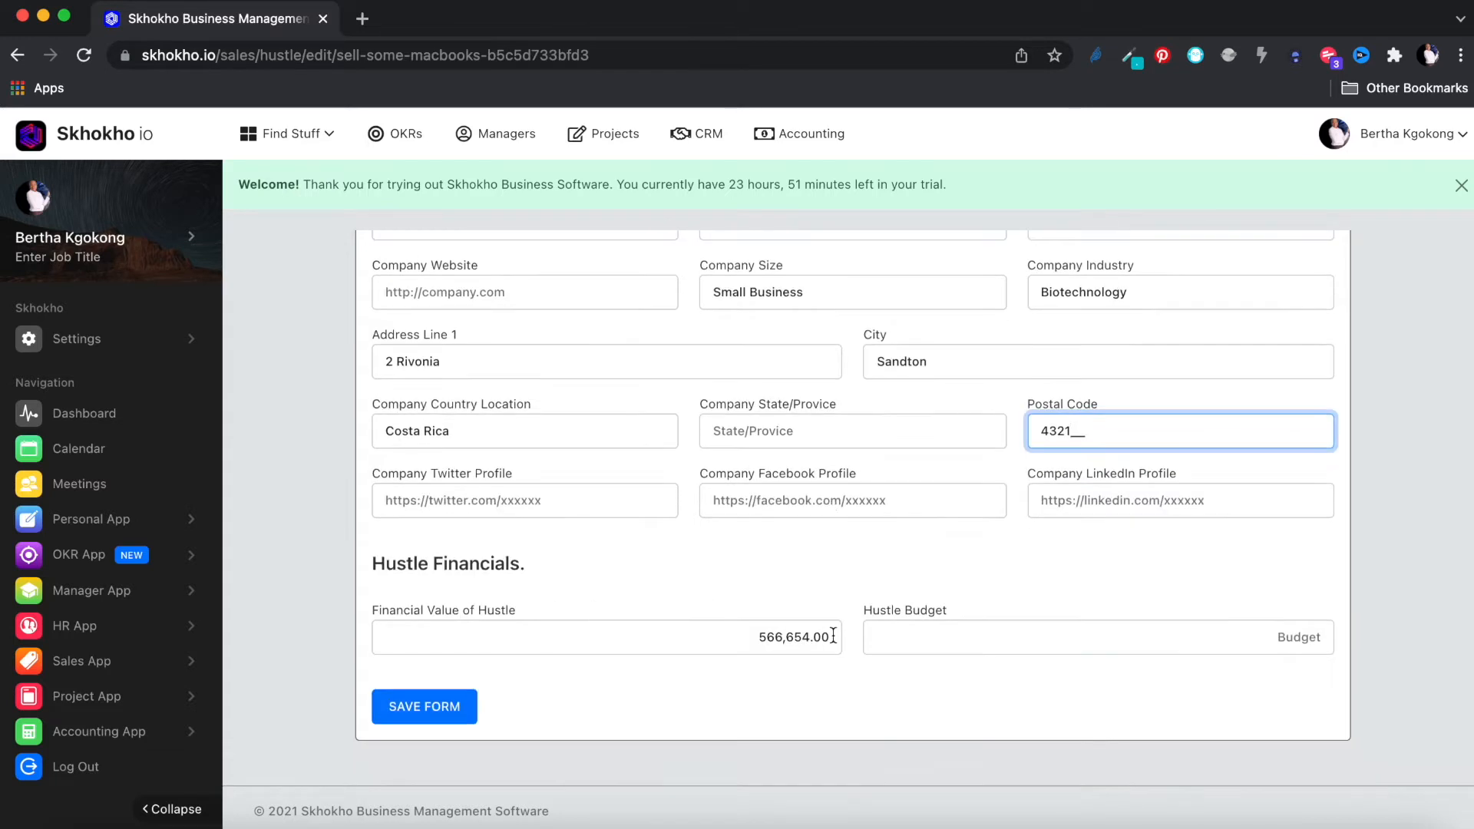
# Step: Set the hustle budget to 34,452 and the province to Gauteng, then save the form
pyautogui.click(1190, 640)
pyautogui.write('34,452')
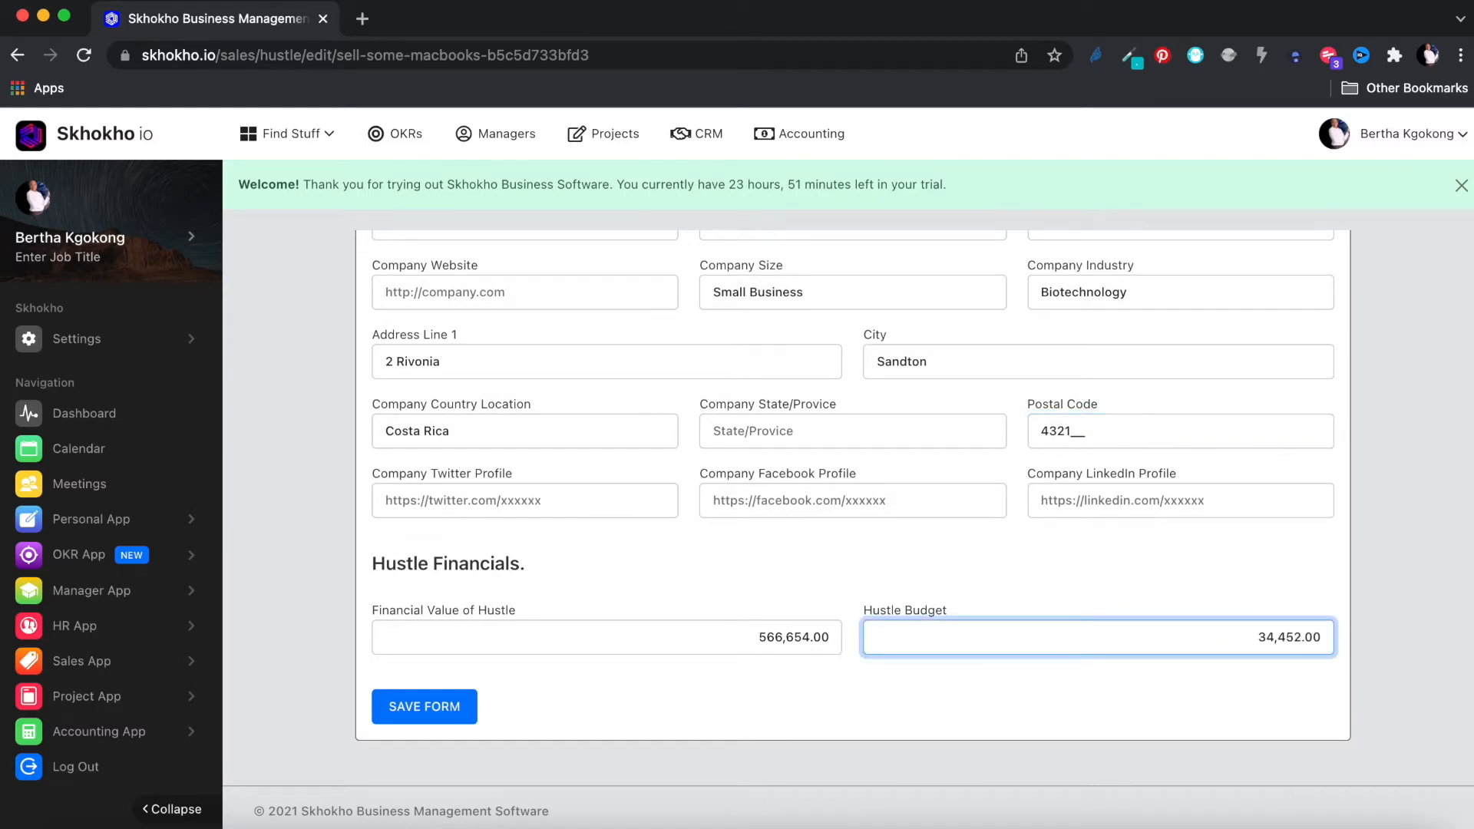
pyautogui.scroll(1, 910, 480)
pyautogui.click(909, 479)
pyautogui.write('Gauteng')
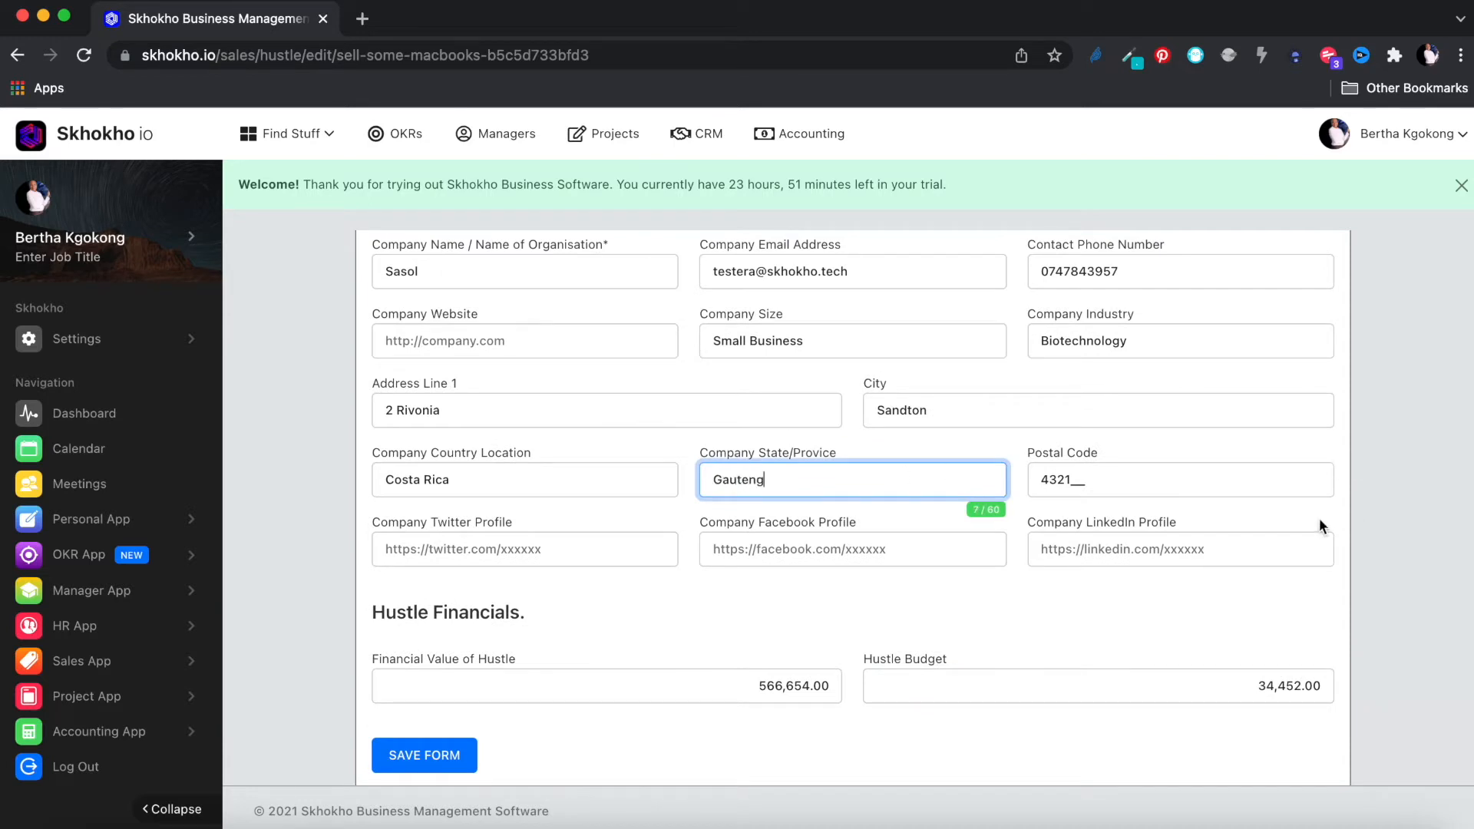
pyautogui.click(1315, 510)
pyautogui.scroll(-1, 1309, 570)
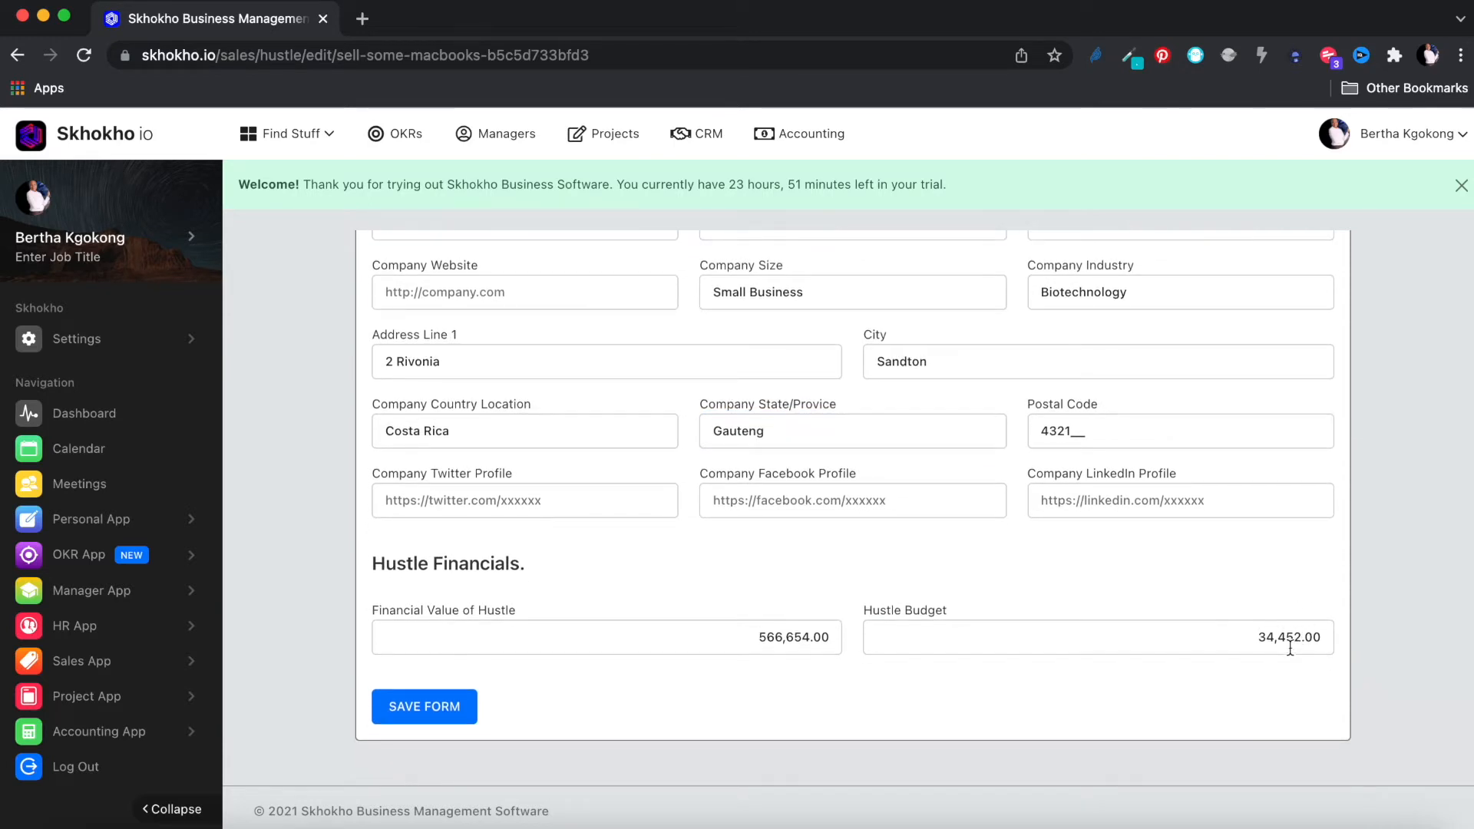
pyautogui.click(459, 707)
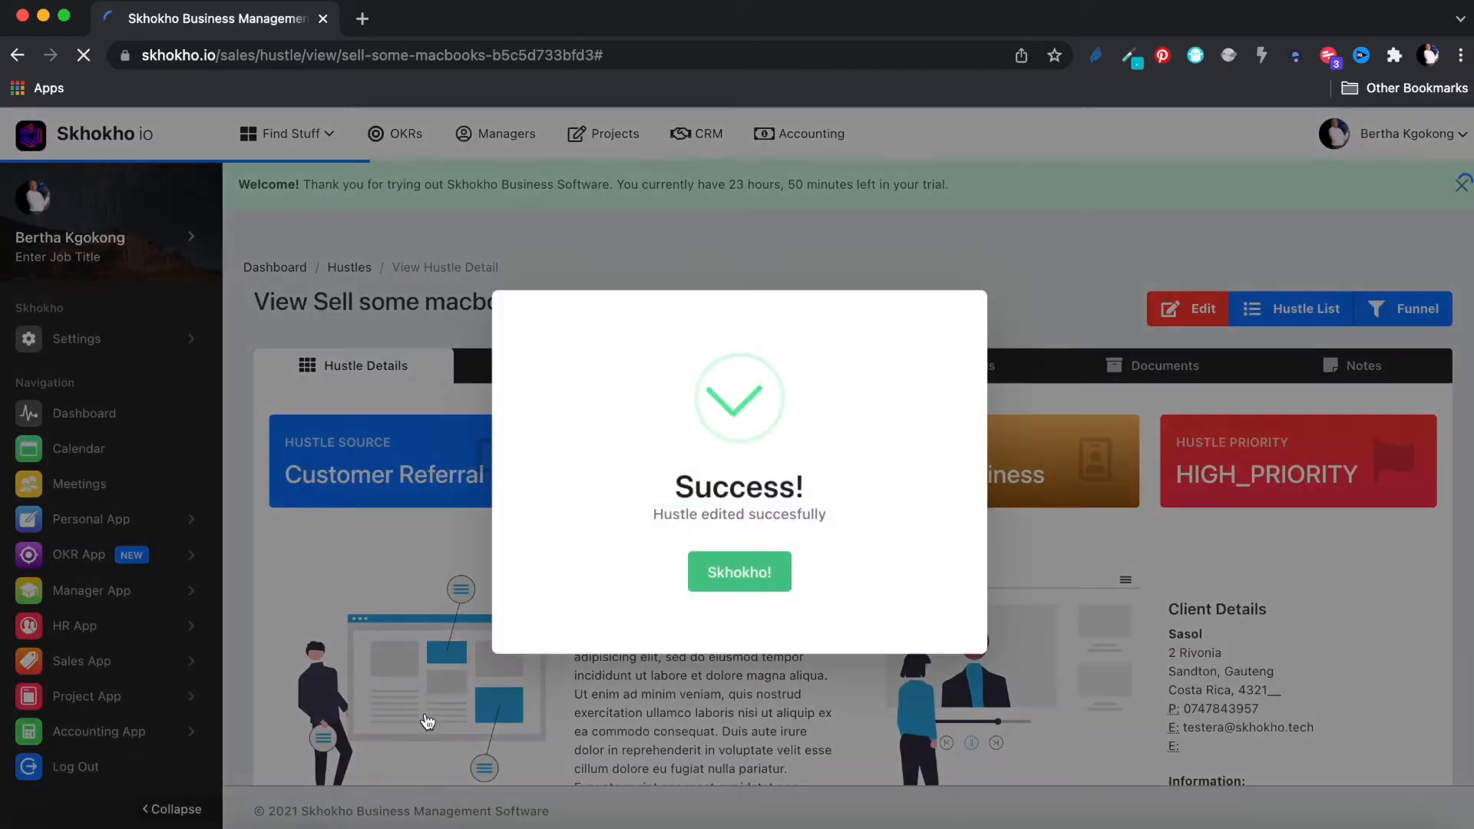
# Step: Close the success message and review the hustle details showing the €34,452.00 budget
pyautogui.click(741, 576)
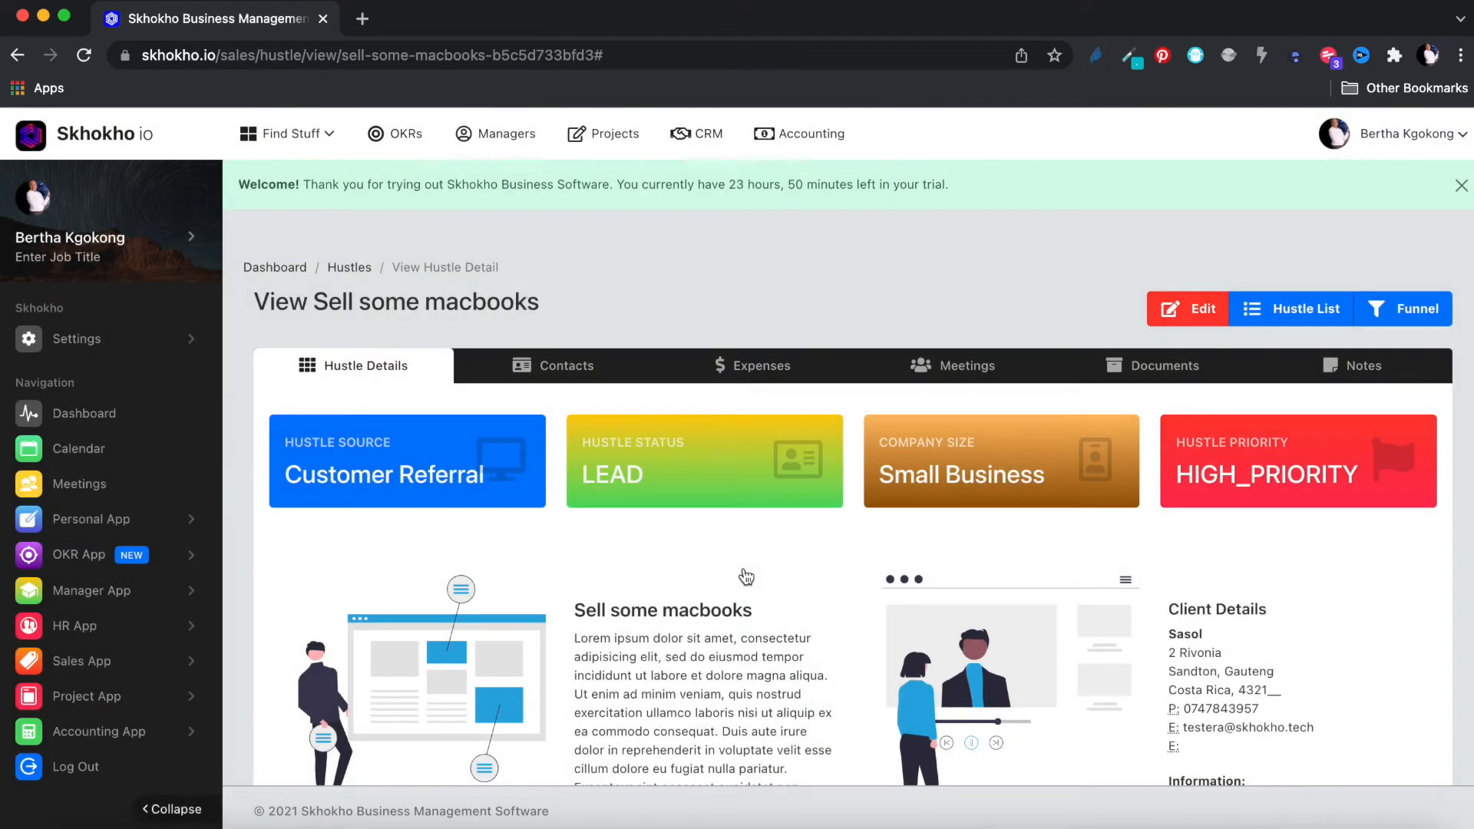
pyautogui.scroll(-6, 745, 576)
pyautogui.scroll(-2, 743, 575)
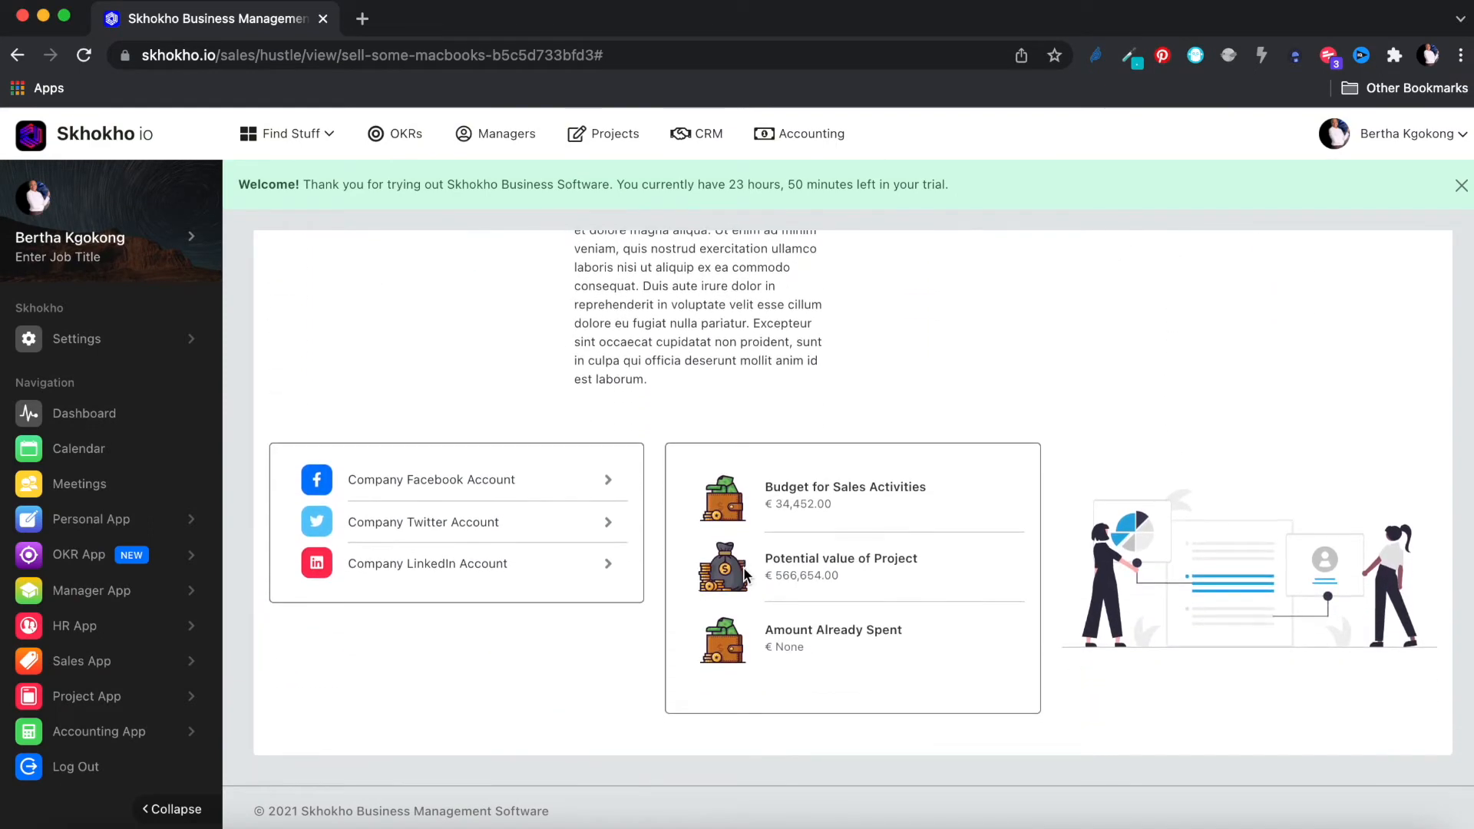
pyautogui.scroll(8, 744, 574)
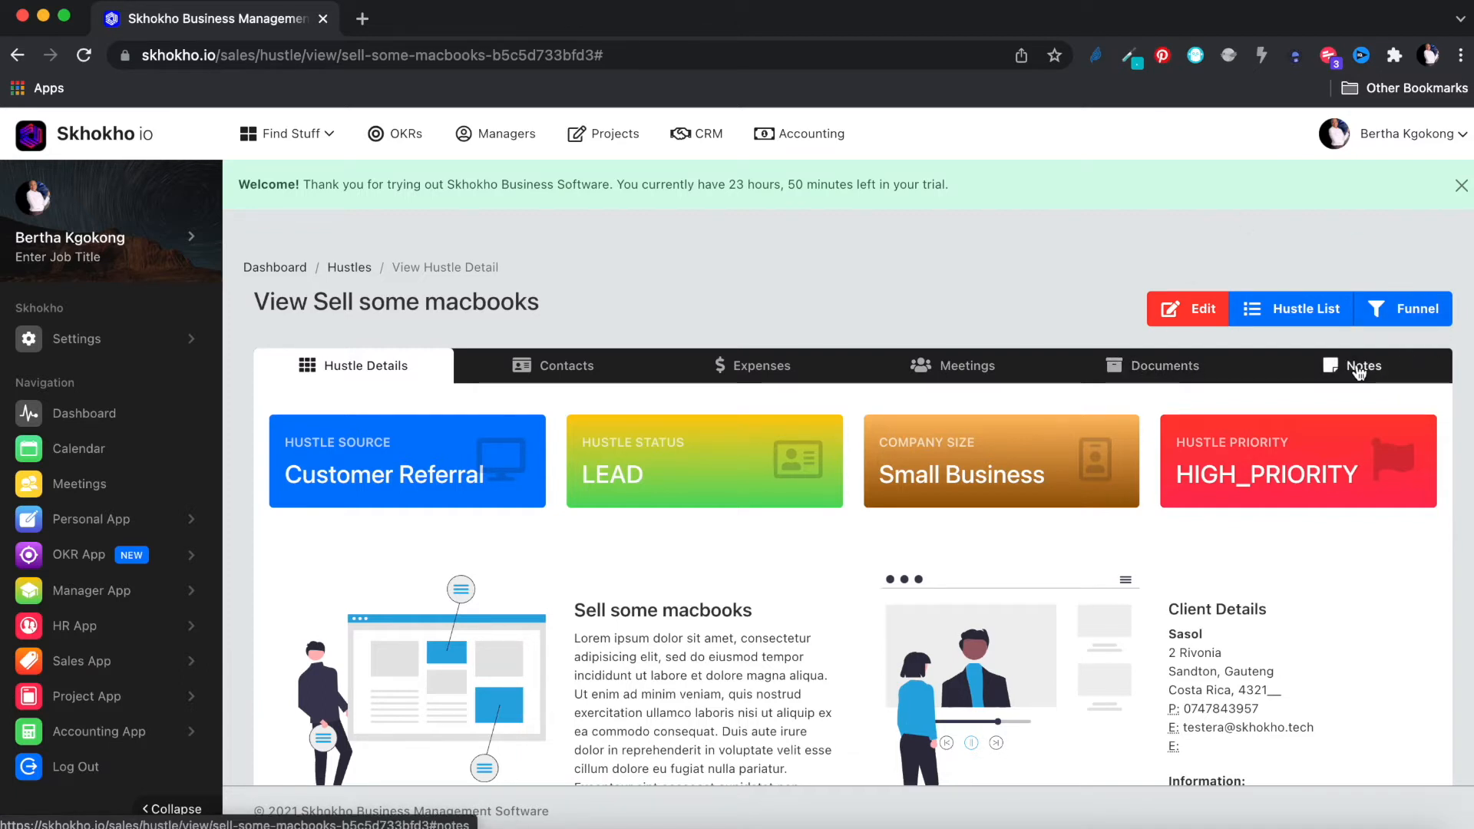
# Step: Link the first existing contact from the list to the hustle under Contacts
pyautogui.click(568, 370)
pyautogui.scroll(-1, 574, 430)
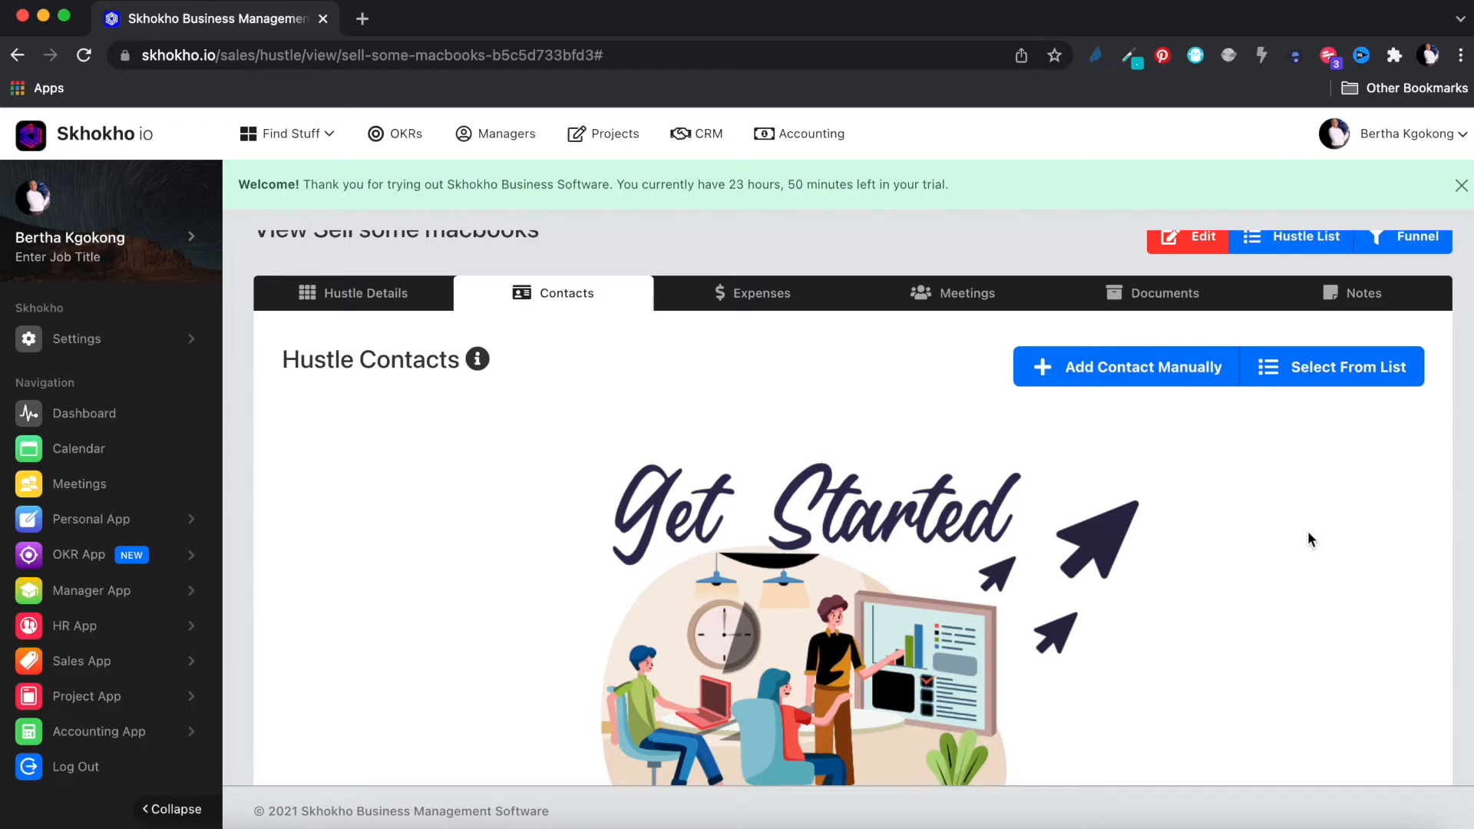
pyautogui.scroll(2, 1307, 531)
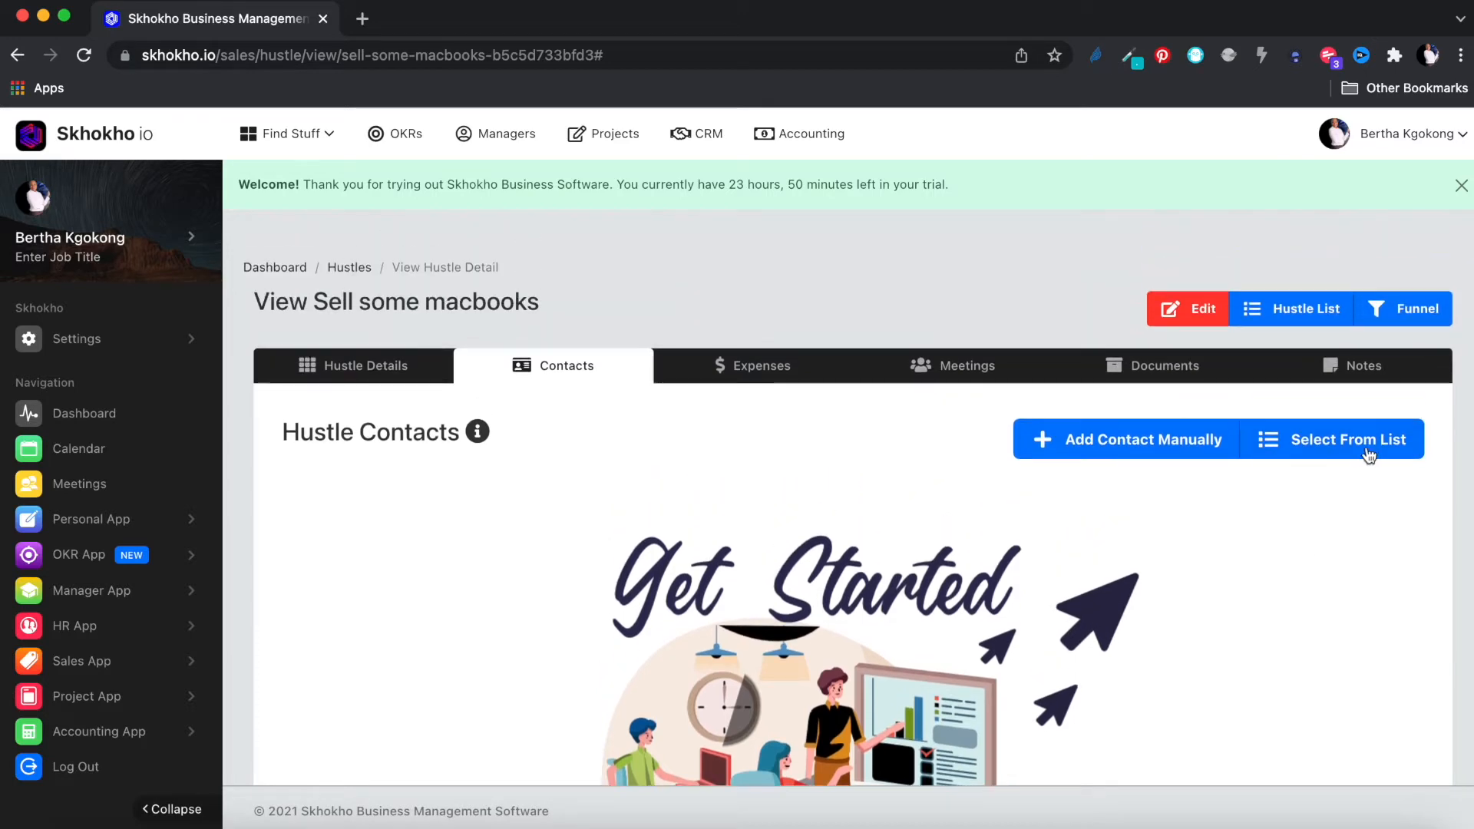
pyautogui.click(1331, 445)
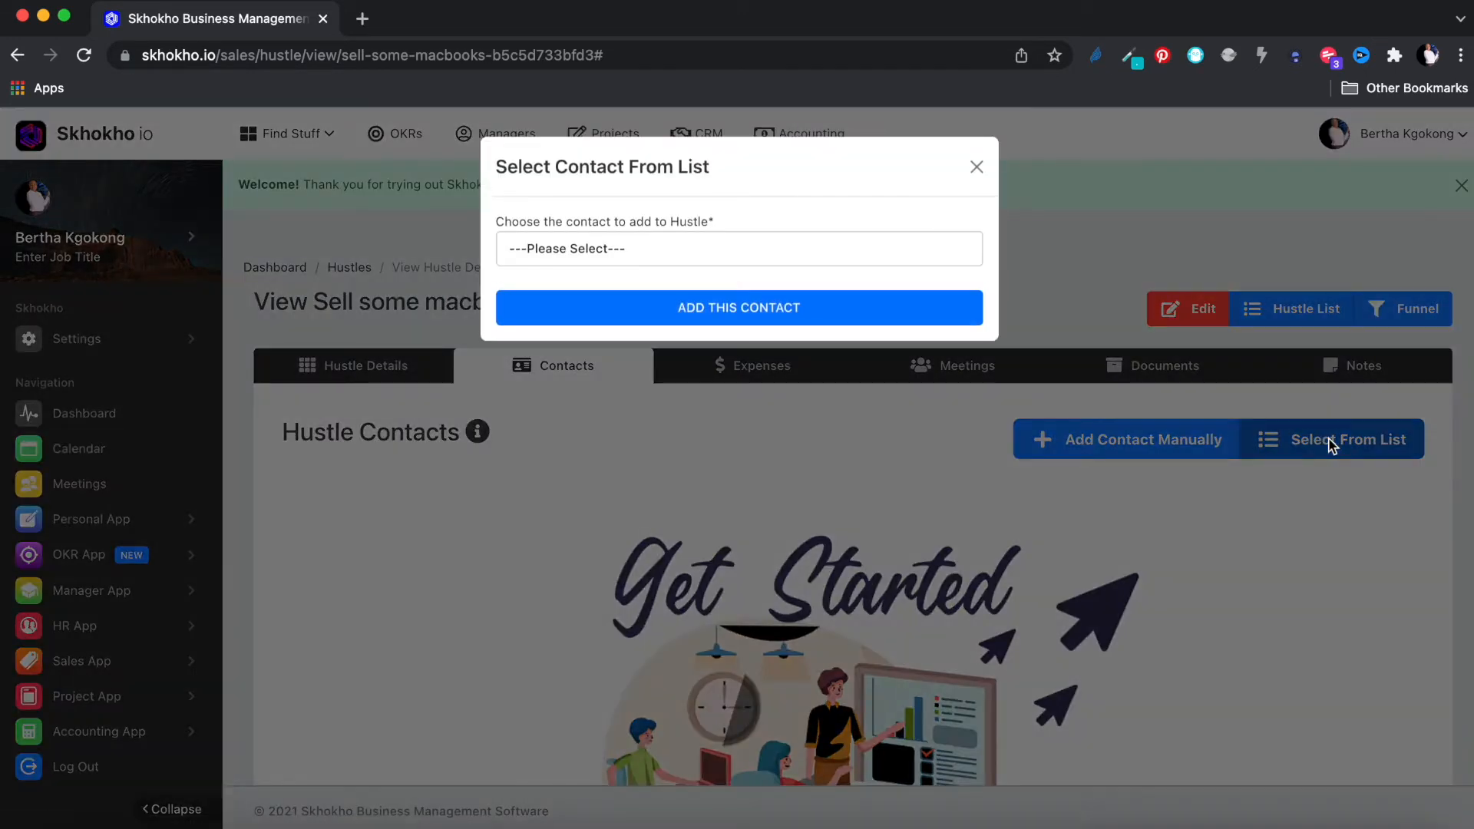
pyautogui.click(756, 248)
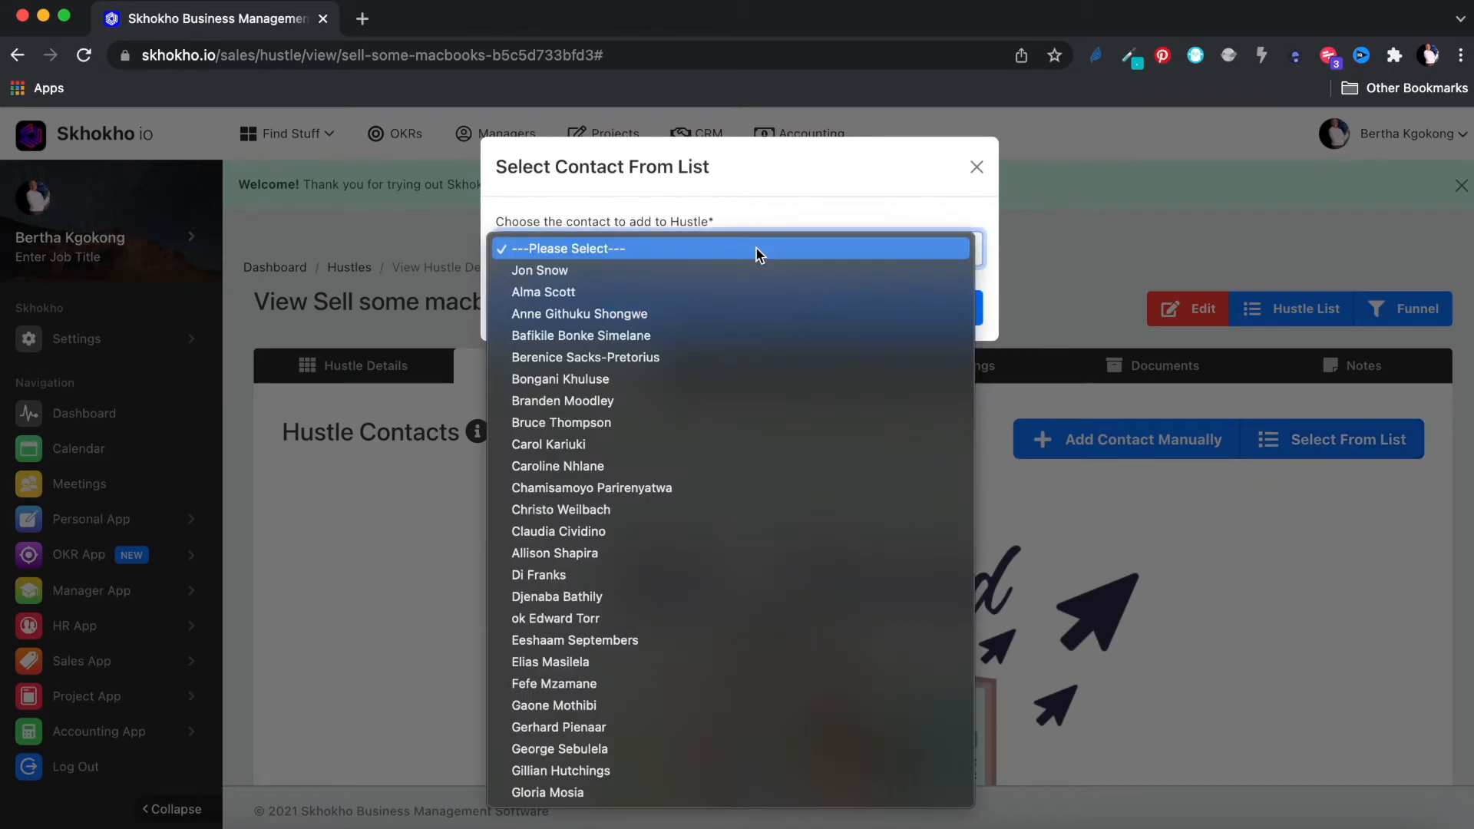
pyautogui.click(733, 271)
pyautogui.click(760, 321)
pyautogui.click(751, 578)
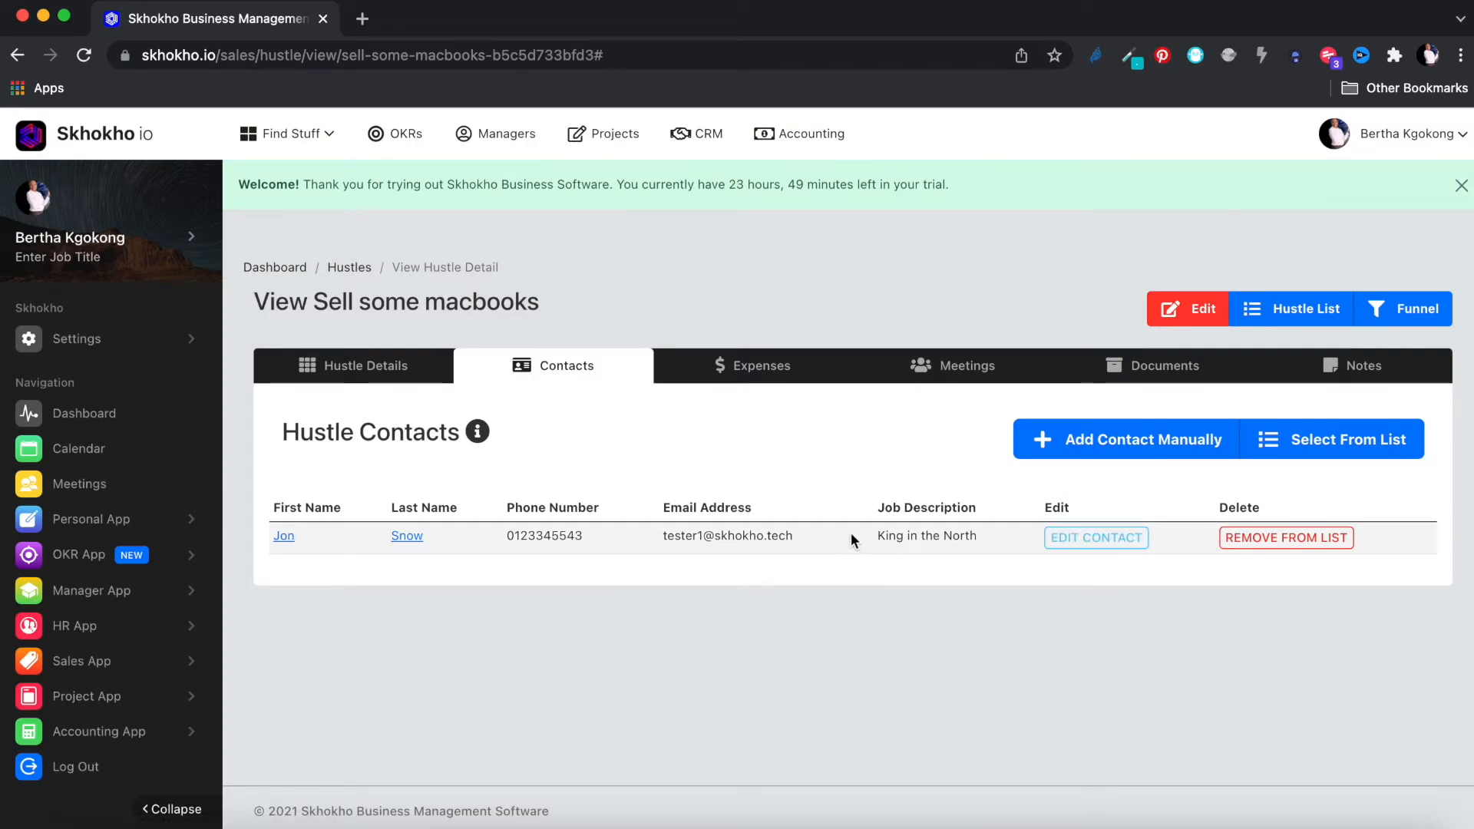
# Step: Start a new hustle expense with price 3223 and quantity 1
pyautogui.click(758, 370)
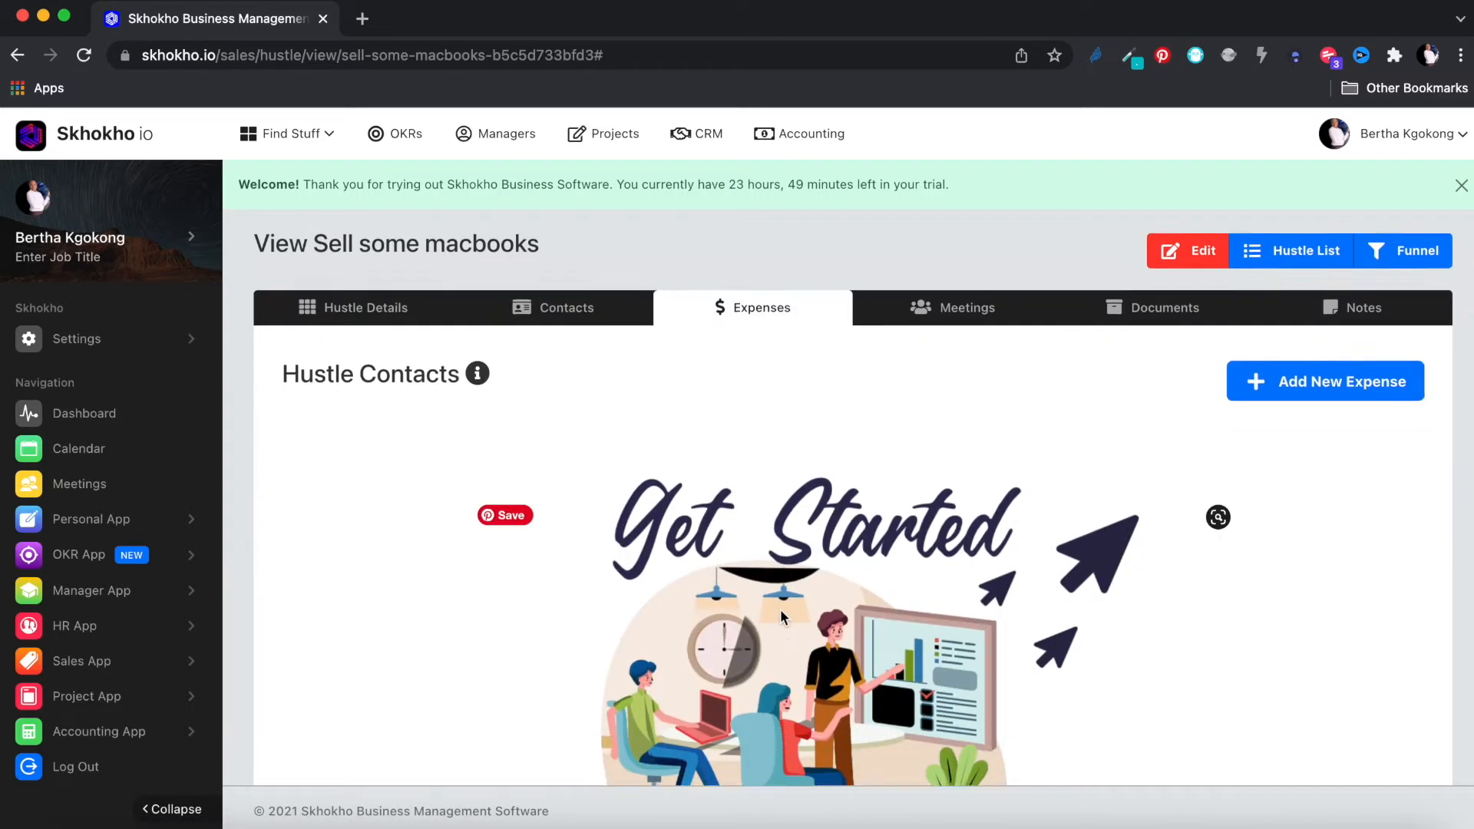
pyautogui.scroll(-3, 780, 610)
pyautogui.scroll(3, 780, 610)
pyautogui.scroll(-3, 779, 610)
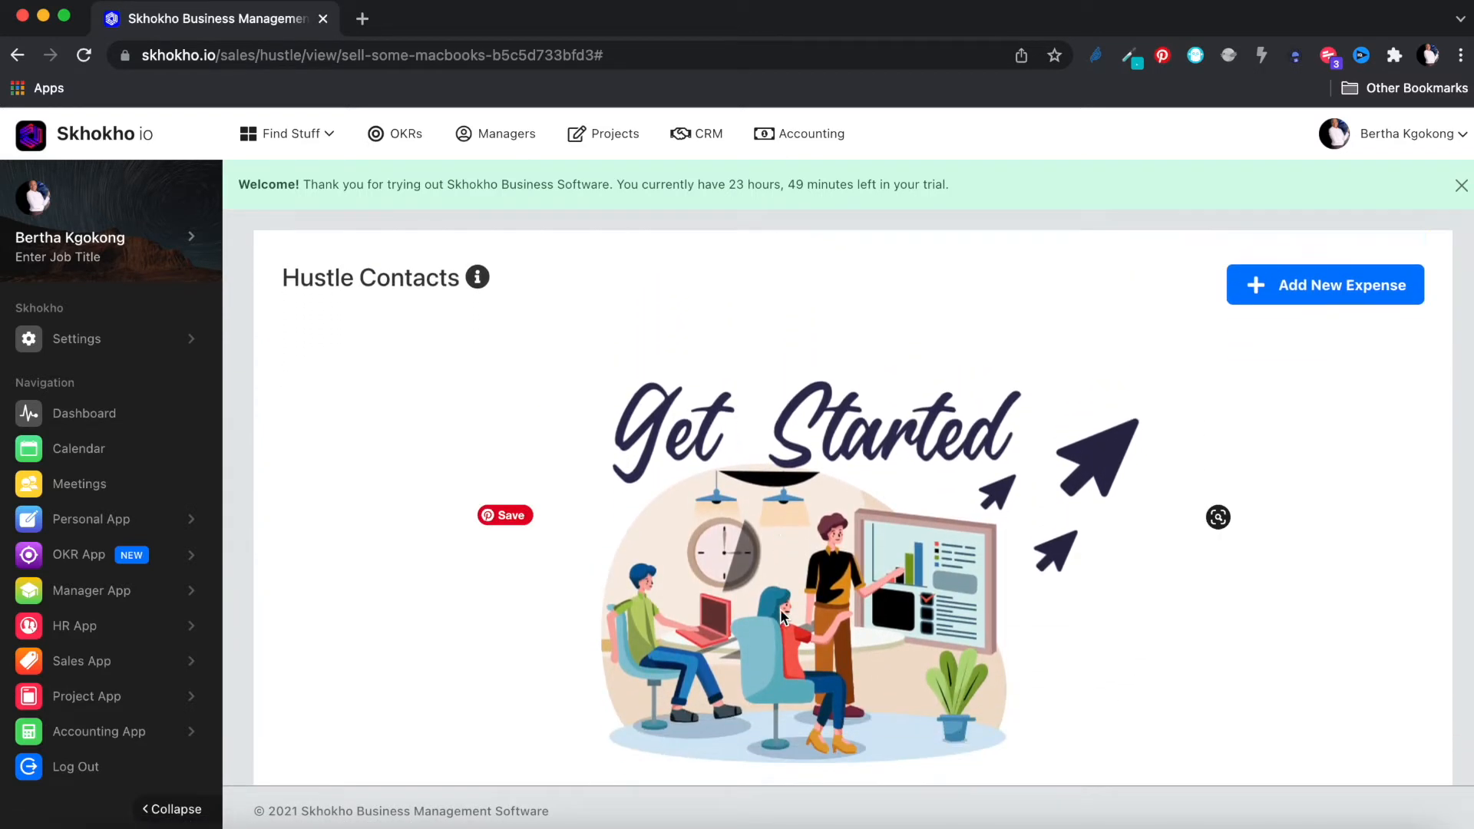
pyautogui.scroll(3, 780, 609)
pyautogui.scroll(-3, 780, 610)
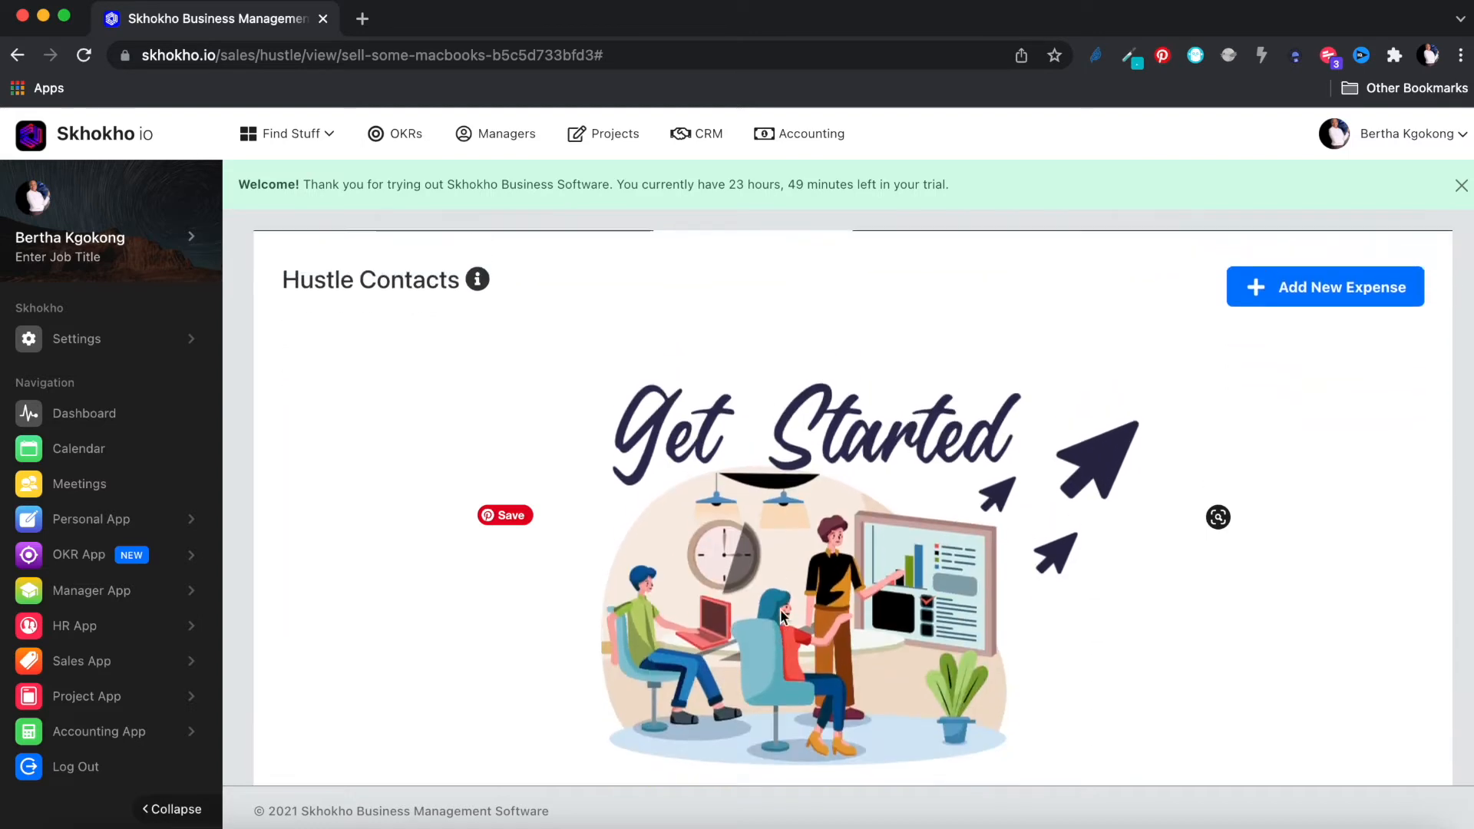
pyautogui.scroll(3, 780, 609)
pyautogui.click(1353, 425)
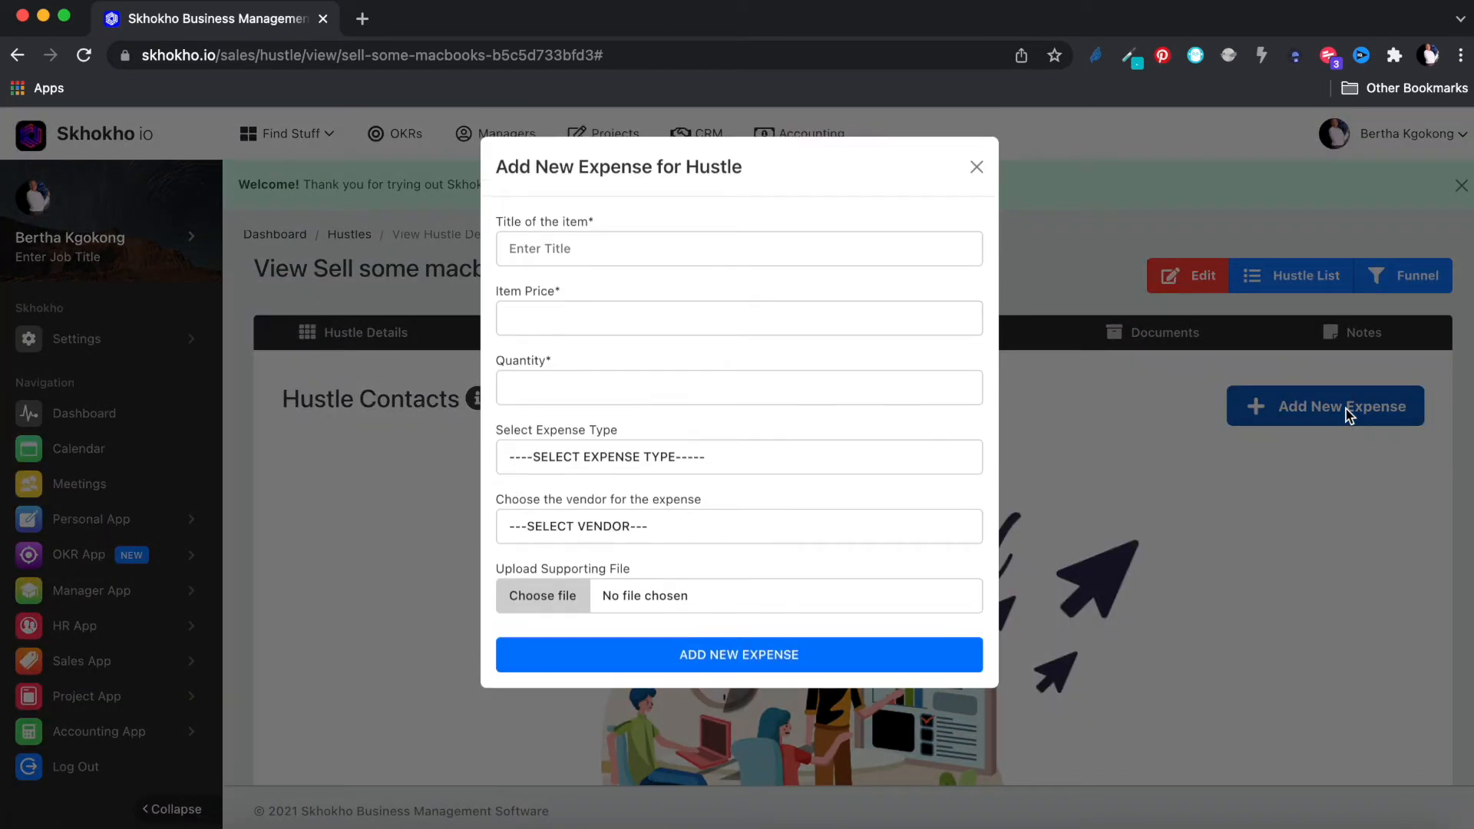
pyautogui.click(703, 244)
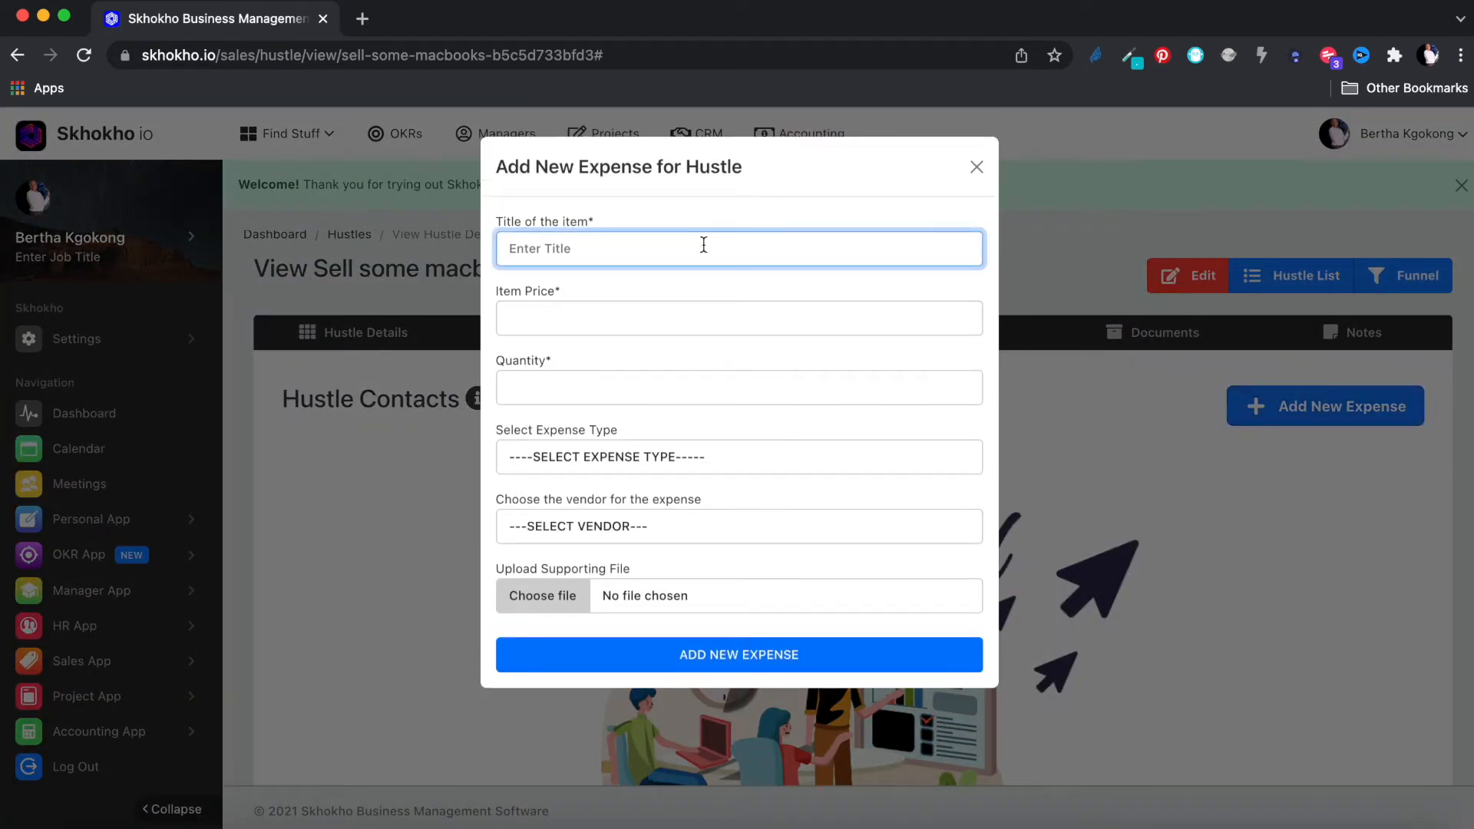
pyautogui.write('Dinner out')
pyautogui.click(717, 318)
pyautogui.write('3223')
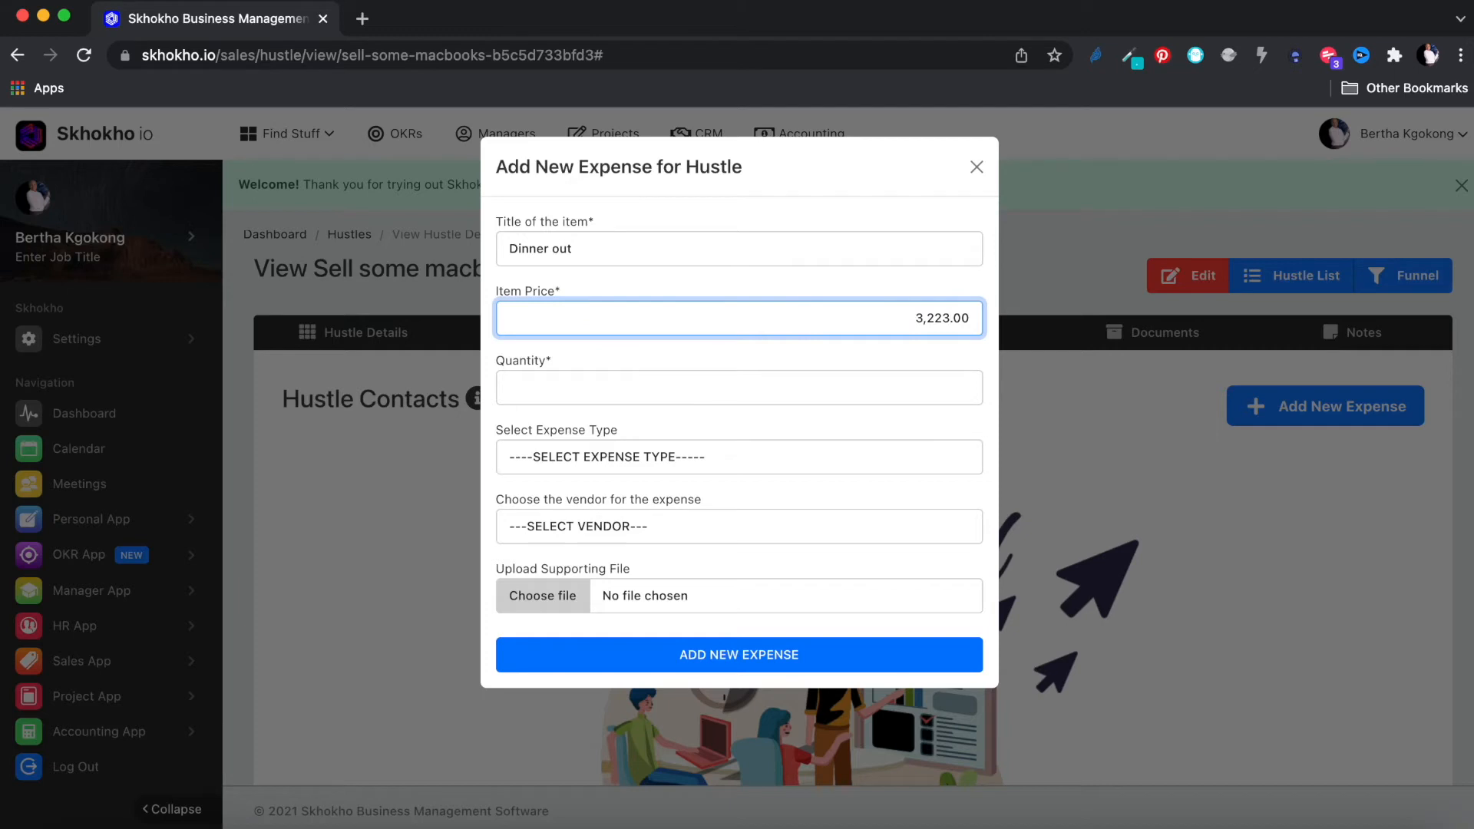
pyautogui.click(890, 386)
pyautogui.write('1')
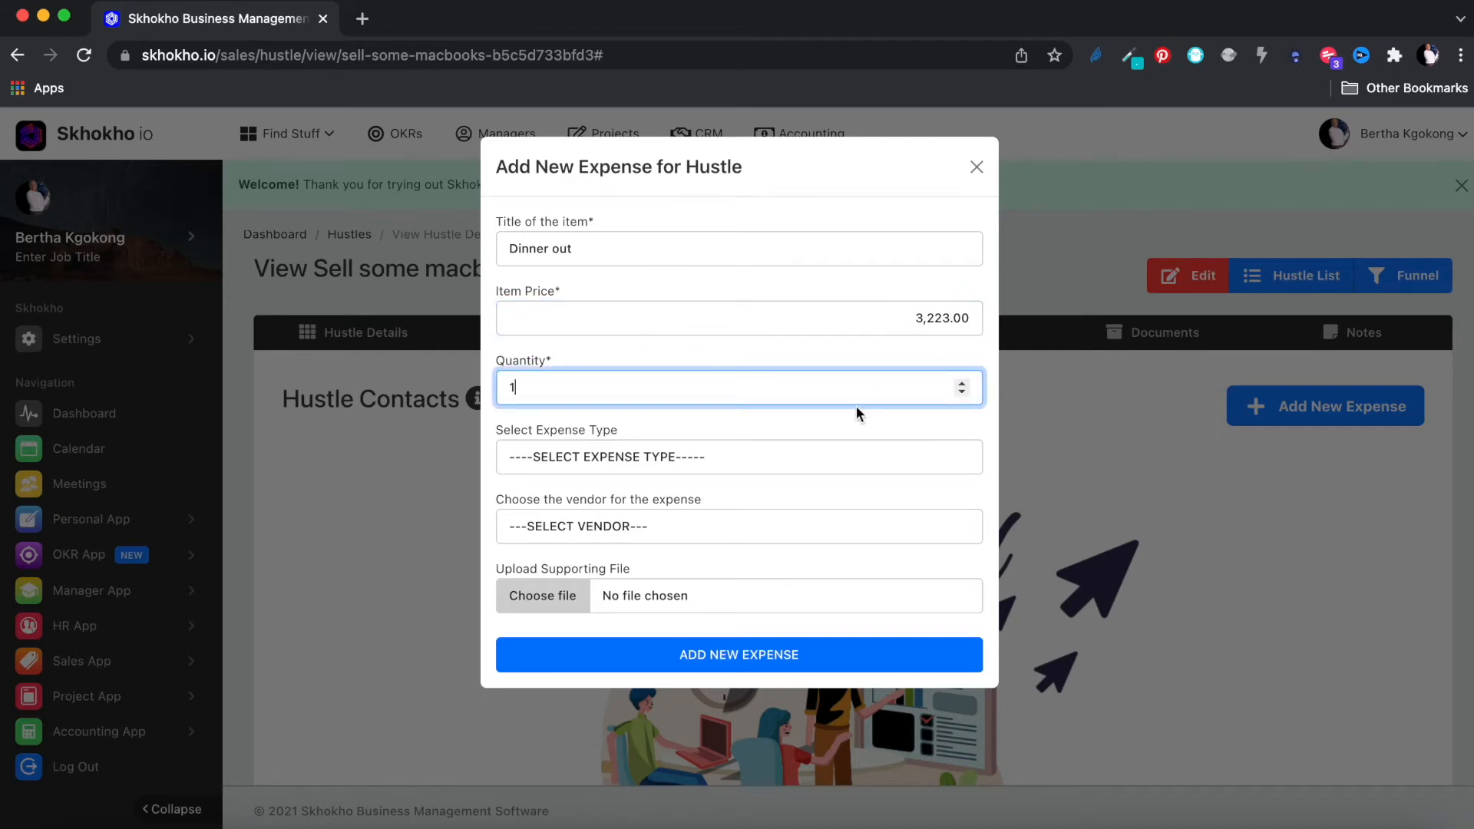
# Step: Set type Meals & Entertainment, complete the title 'Dinner out with client', and save the expense
pyautogui.click(791, 453)
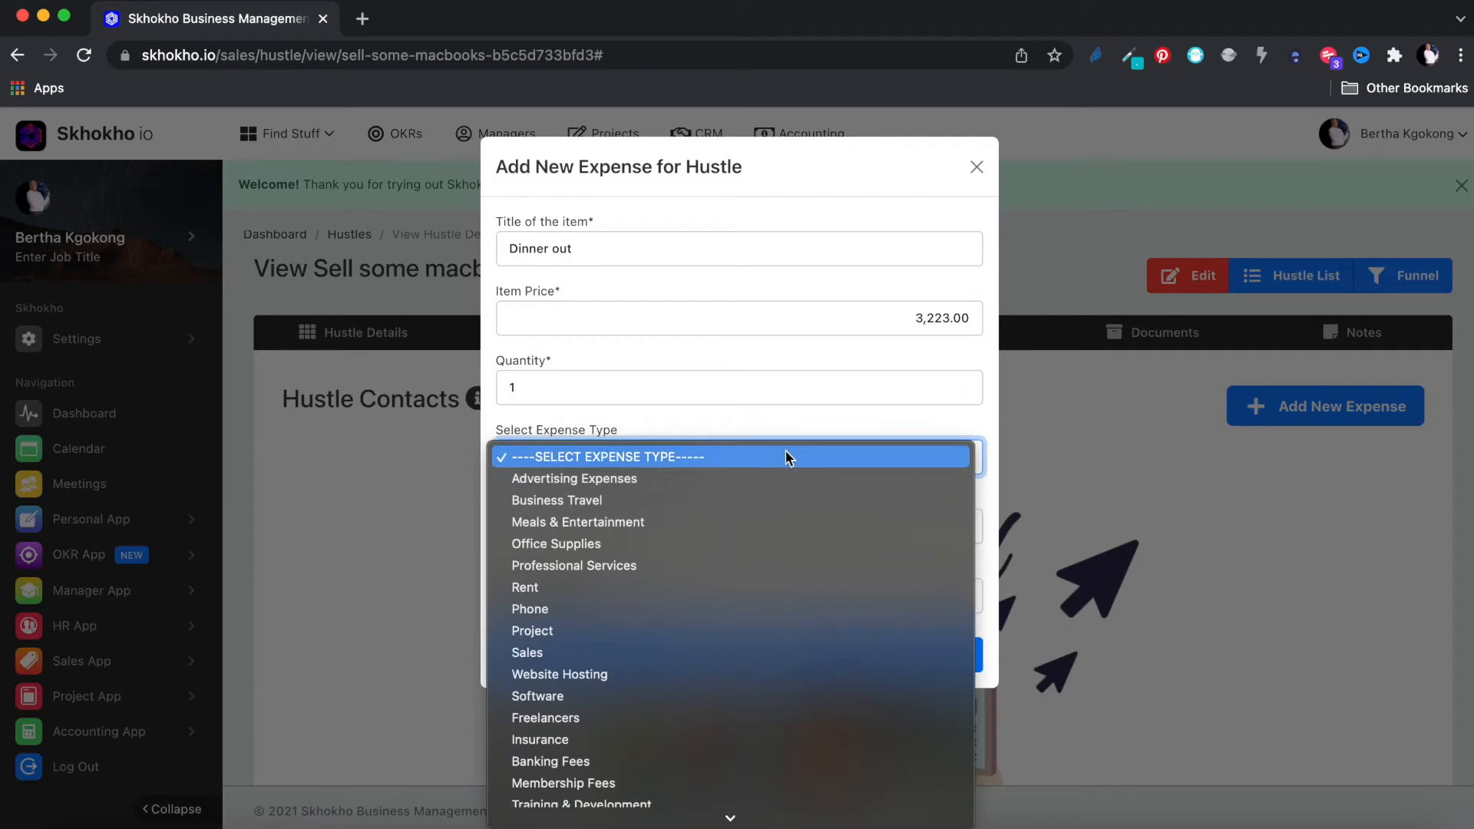
pyautogui.click(736, 521)
pyautogui.click(682, 248)
pyautogui.write('with client')
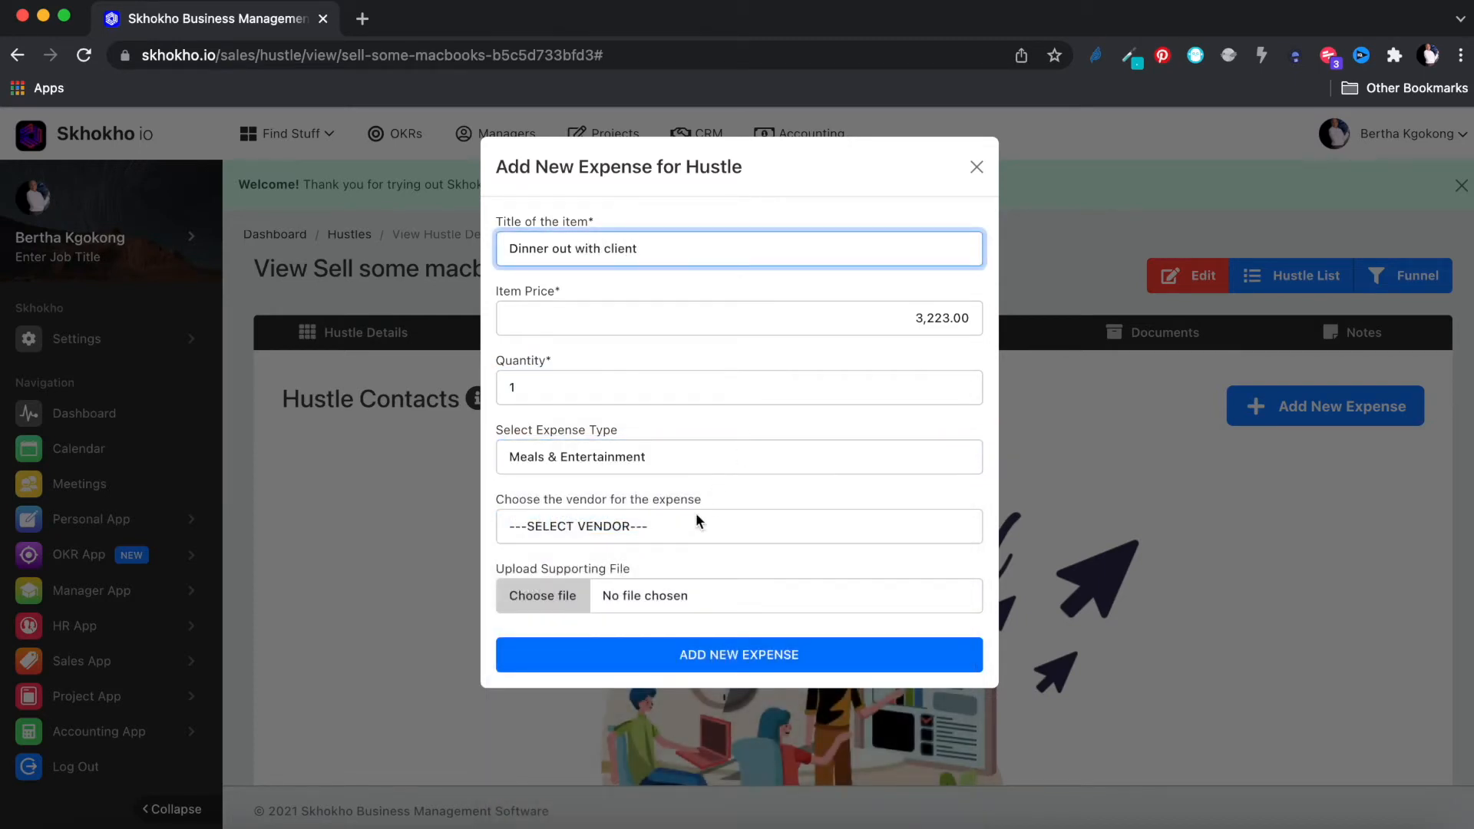
pyautogui.click(686, 530)
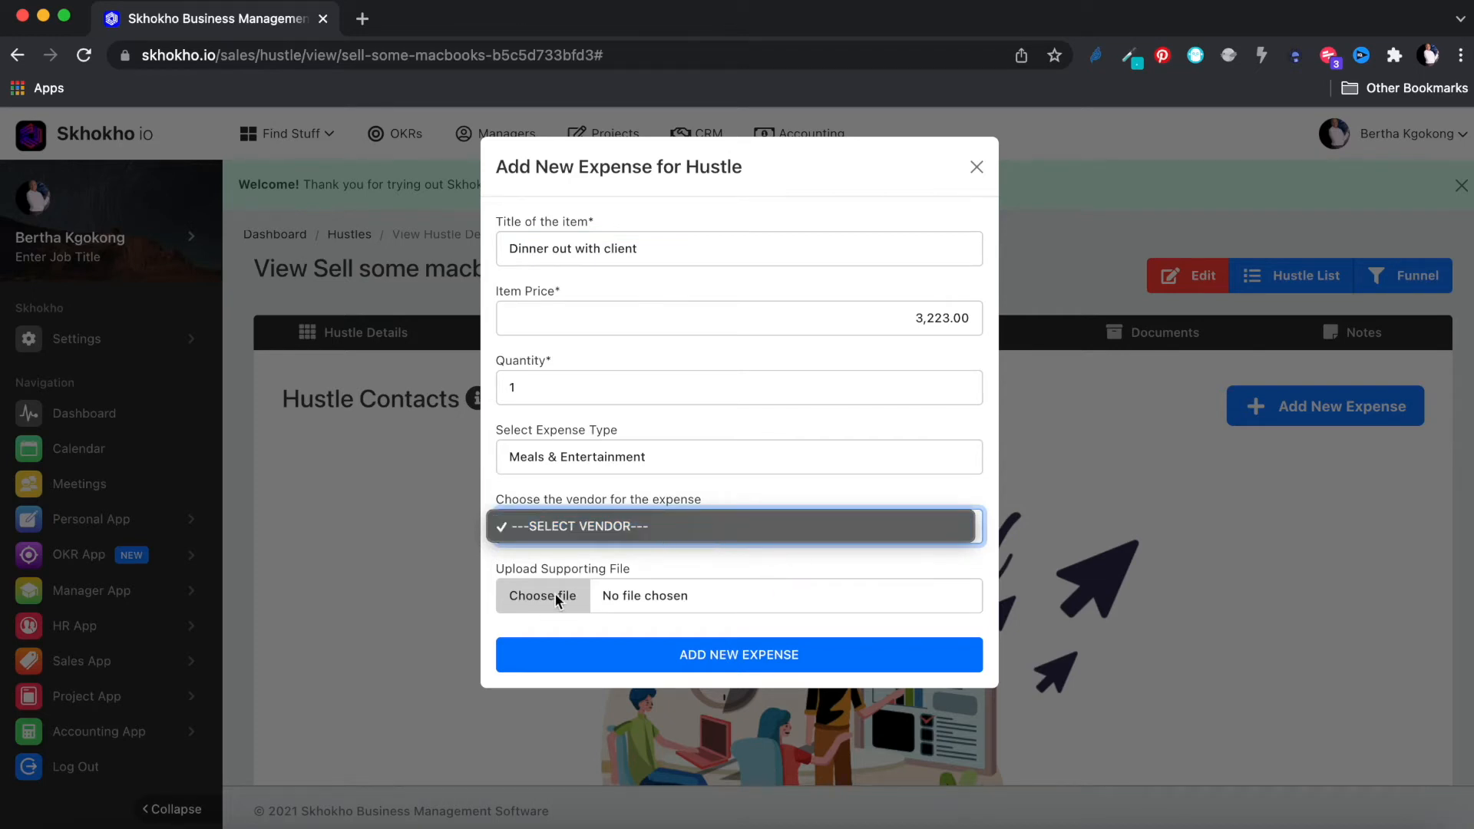
pyautogui.click(576, 563)
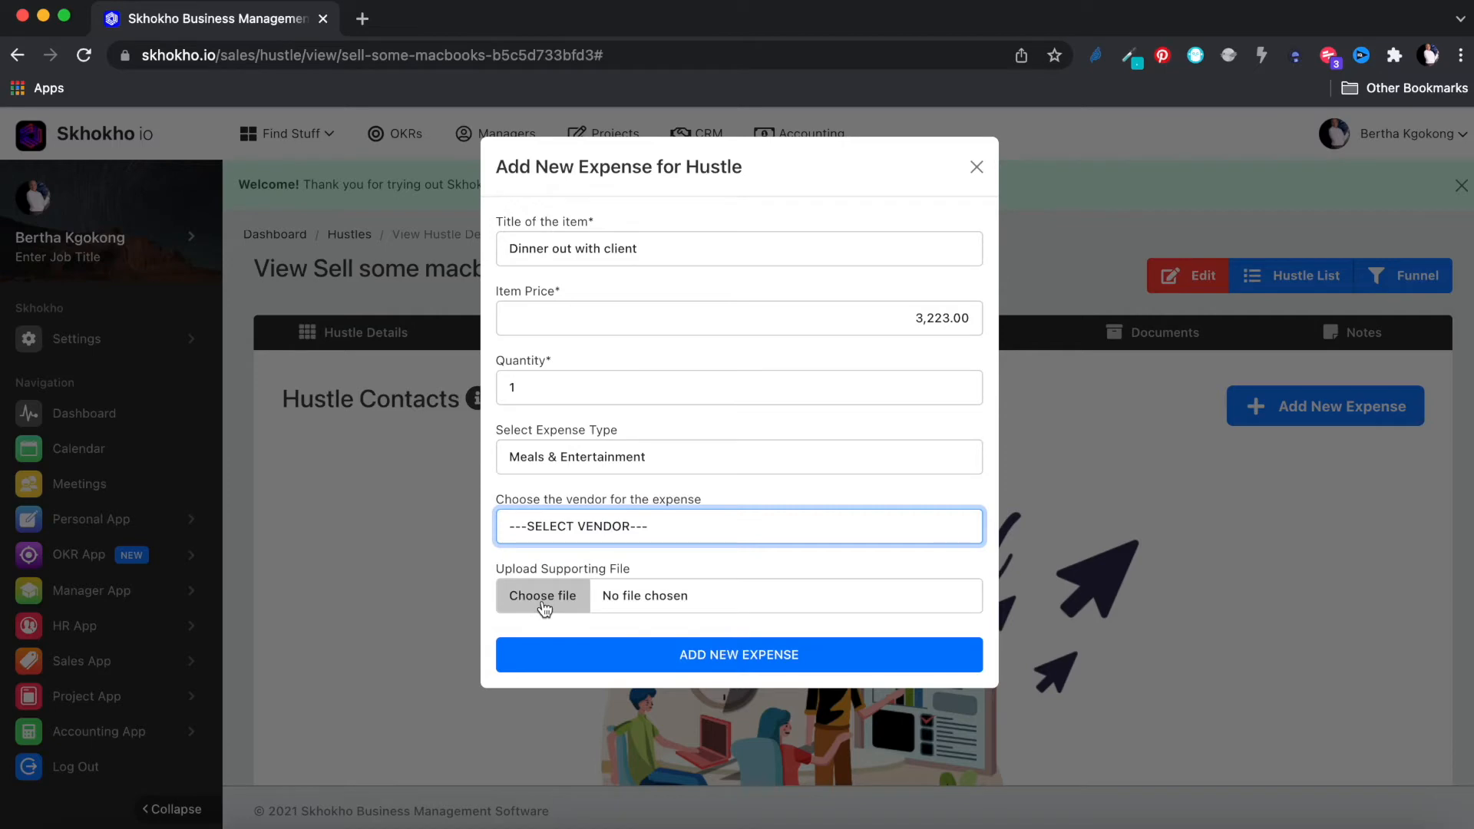
pyautogui.click(735, 659)
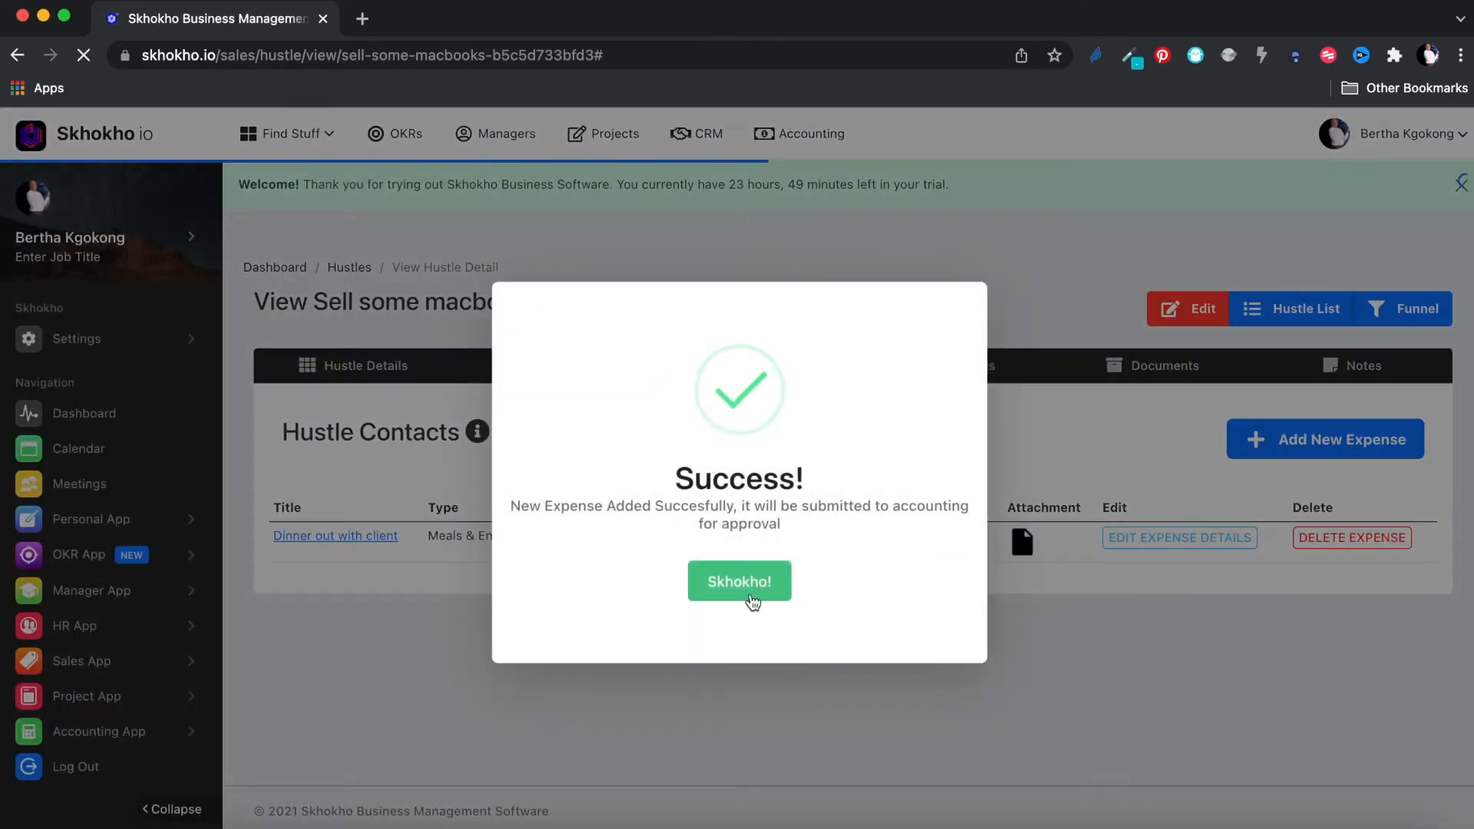
pyautogui.click(744, 587)
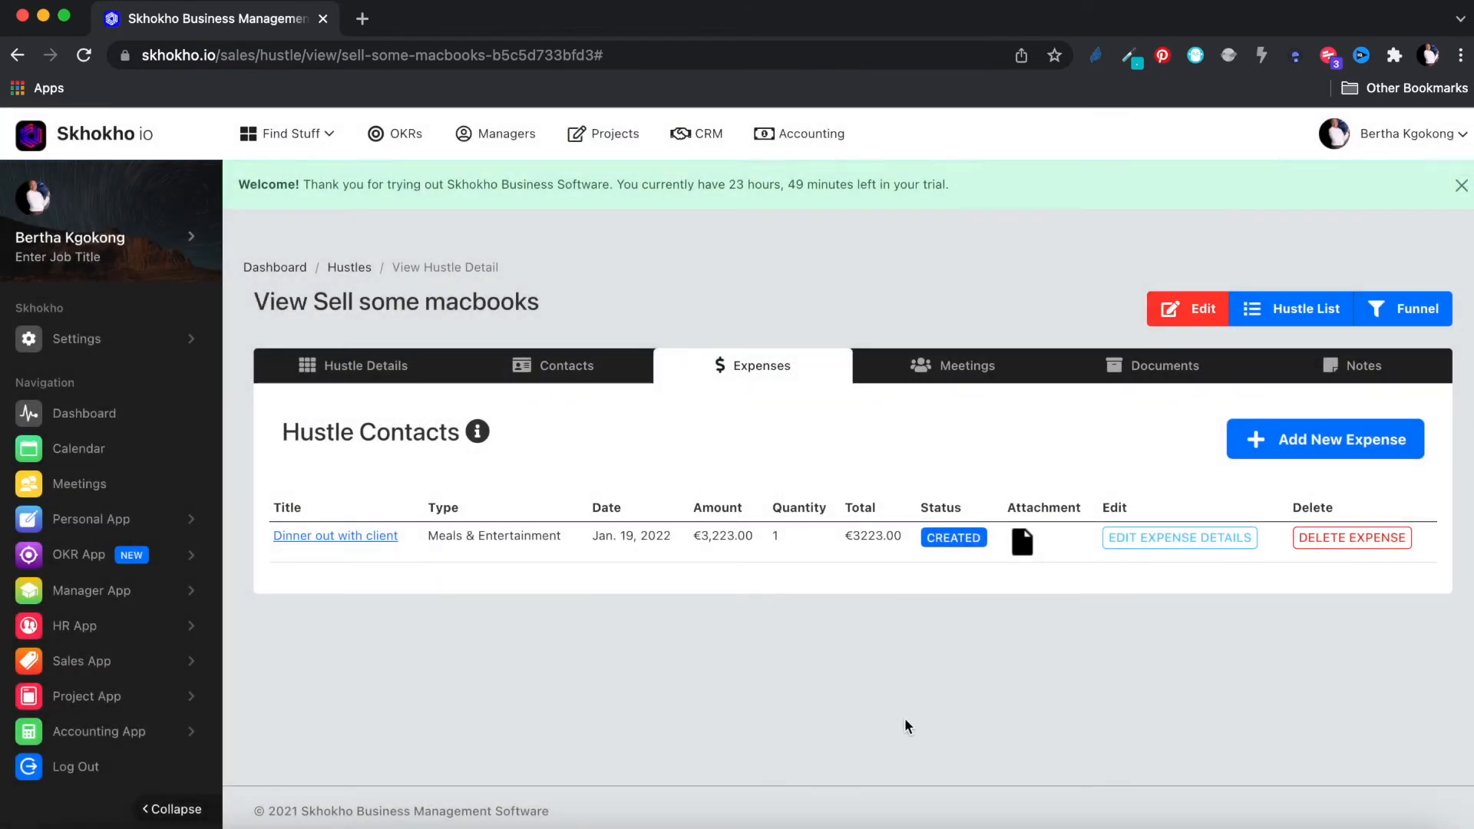
# Step: Begin a new meeting titled 'Important client meeting' with a pasted description
pyautogui.click(948, 367)
pyautogui.scroll(-3, 836, 494)
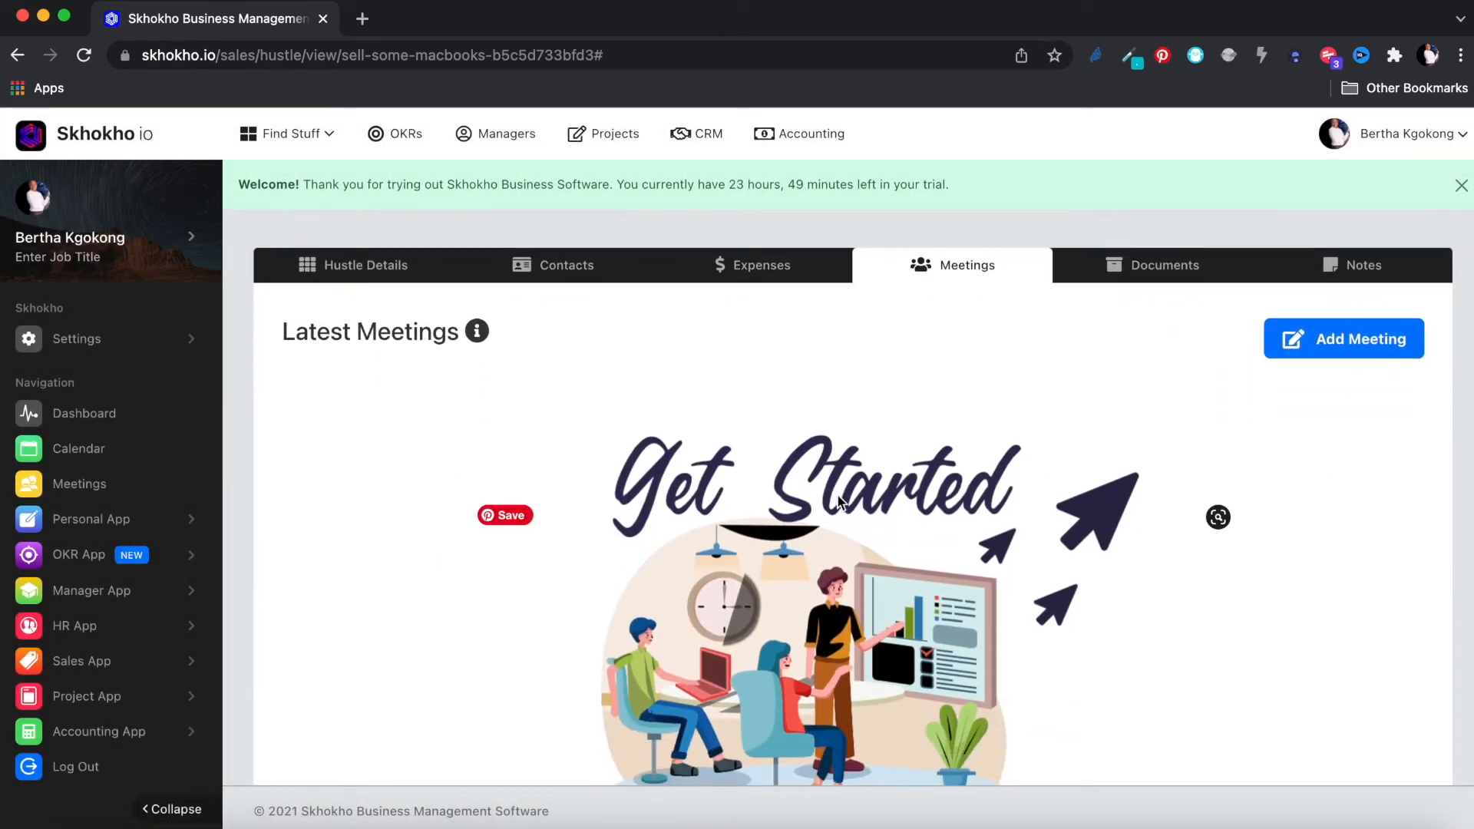
pyautogui.scroll(2, 904, 536)
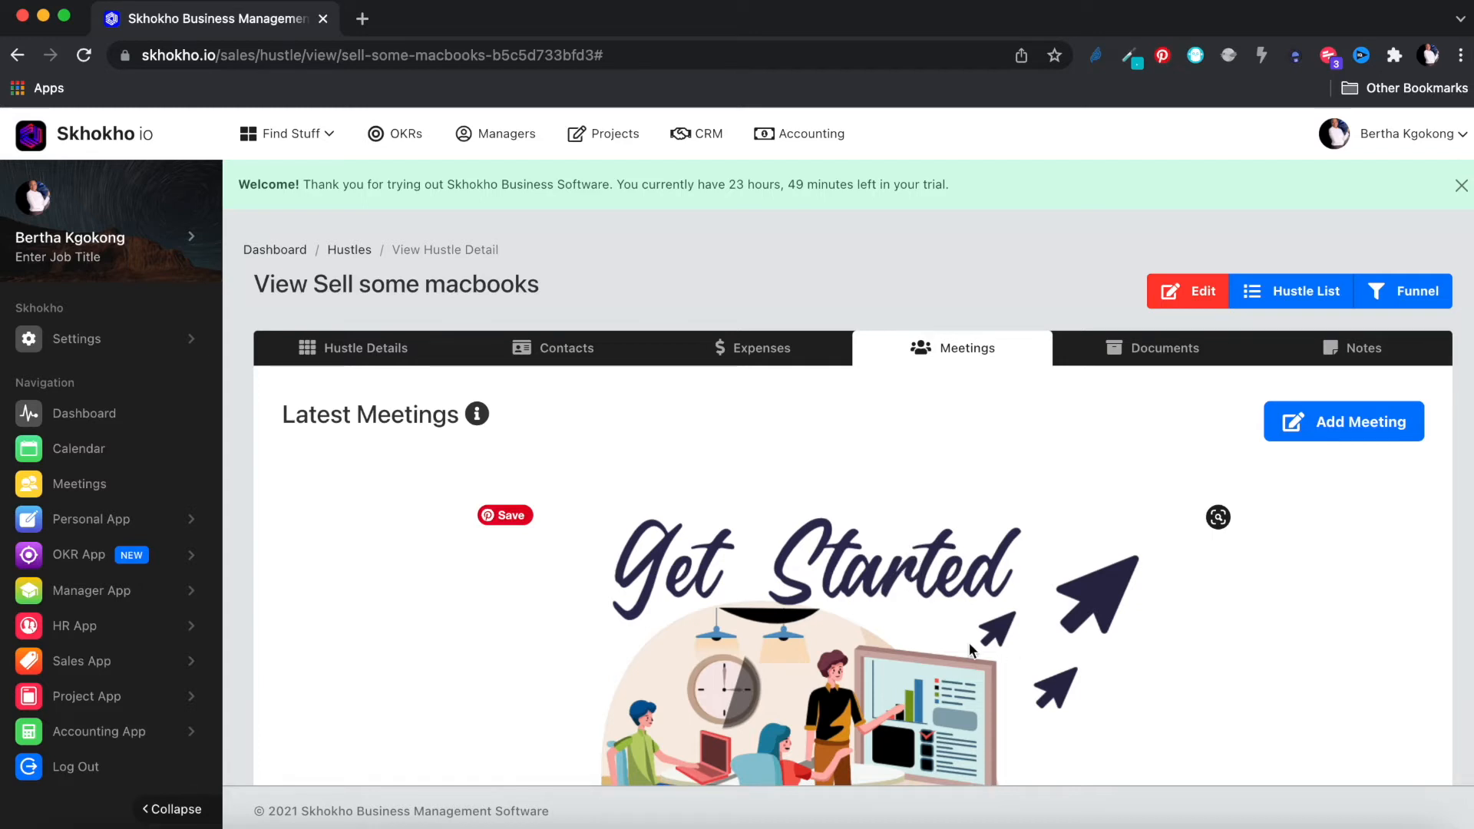
pyautogui.scroll(-2, 968, 643)
pyautogui.scroll(-1, 969, 642)
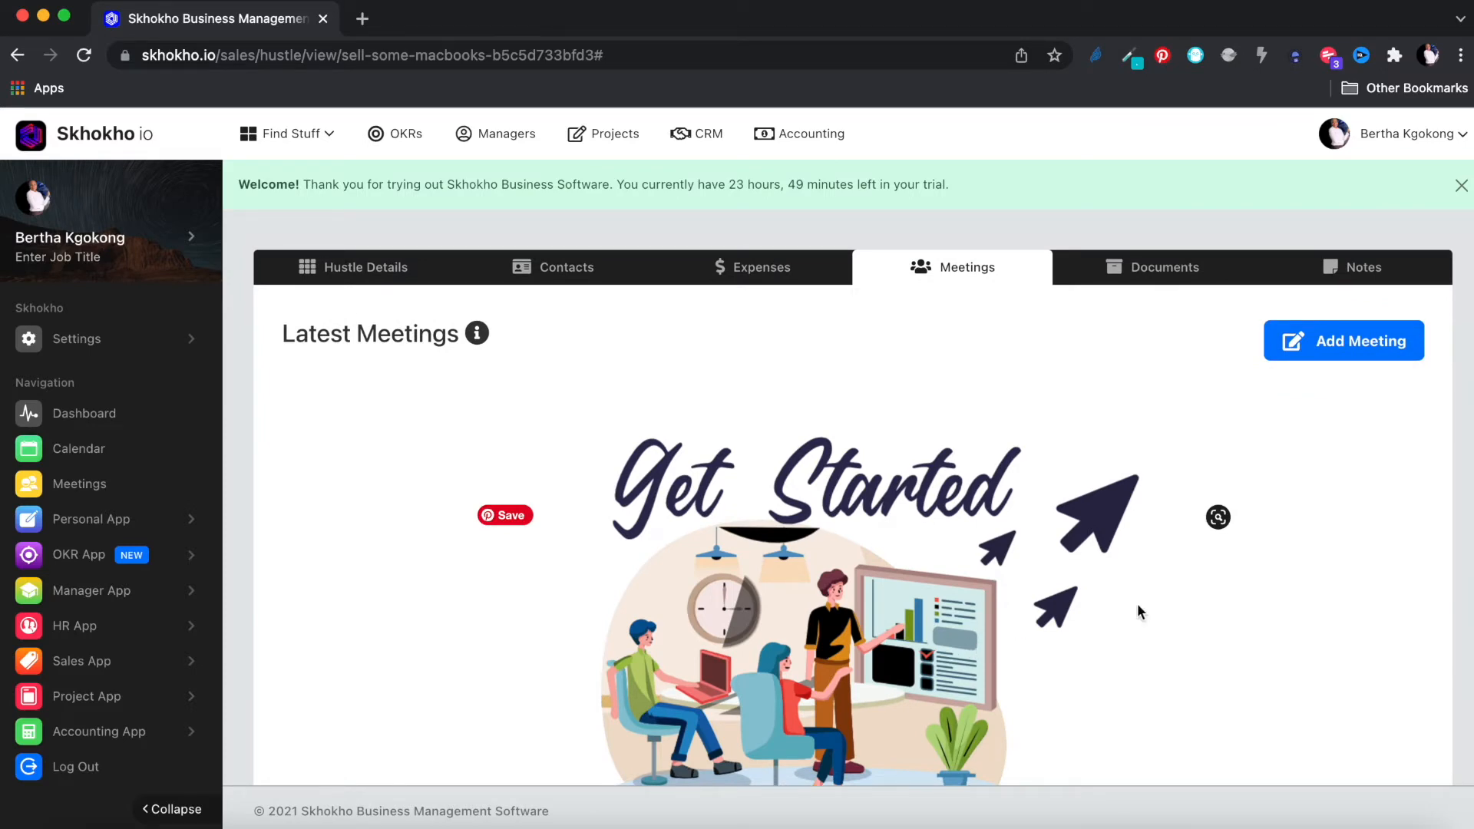
pyautogui.click(1340, 346)
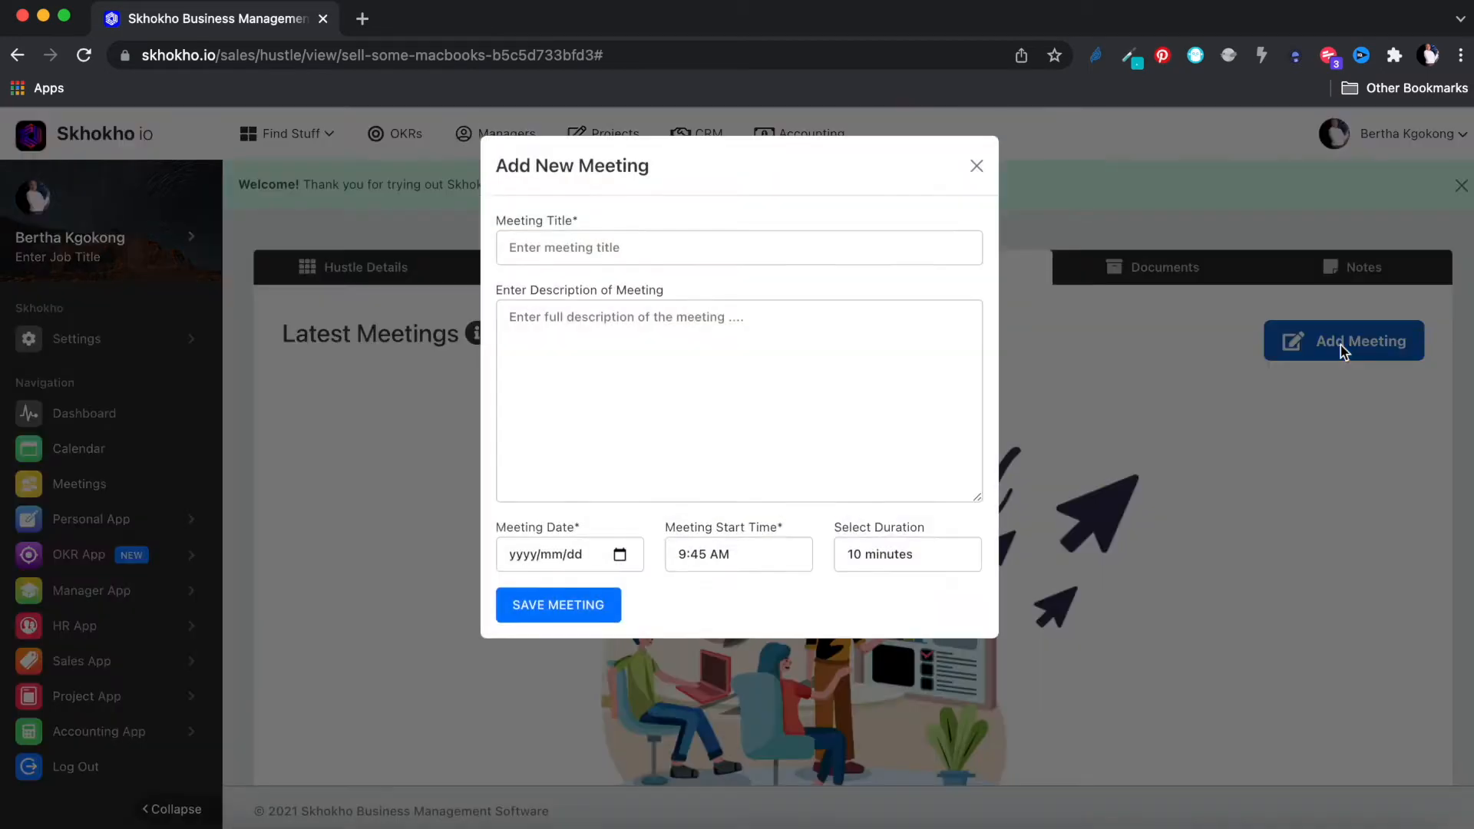
pyautogui.click(738, 240)
pyautogui.write('Important c')
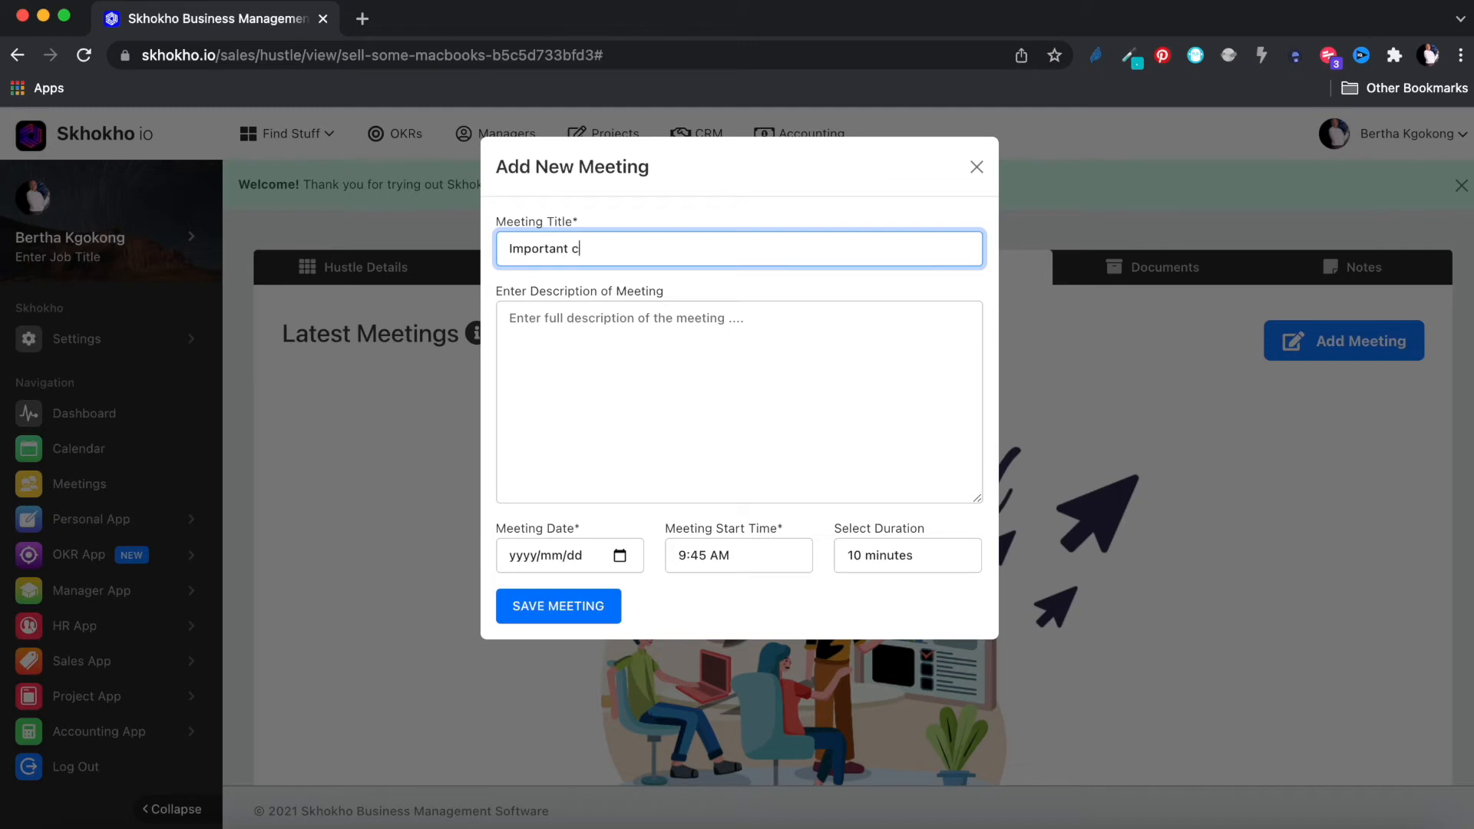
pyautogui.write('lient meeting')
pyautogui.click(737, 322)
pyautogui.write('Lorem ipsum dolor sit amet, consectetur adipisicing elit, sed do eiusmod tempor incididunt ut labore et dolore magna aliqua. Ut enim ad minim veniam, quis nostrud exercitation ullamco laboris nisi ut aliquip ex ea commodo consequat. Duis aute irure dolor in reprehenderit in voluptate velit esse cillum dolore eu fugiat nulla pariatur. Excepteur sint occaecat cupidatat non proident, sunt in culpa qui officia deserunt mollit anim id est laborum.')
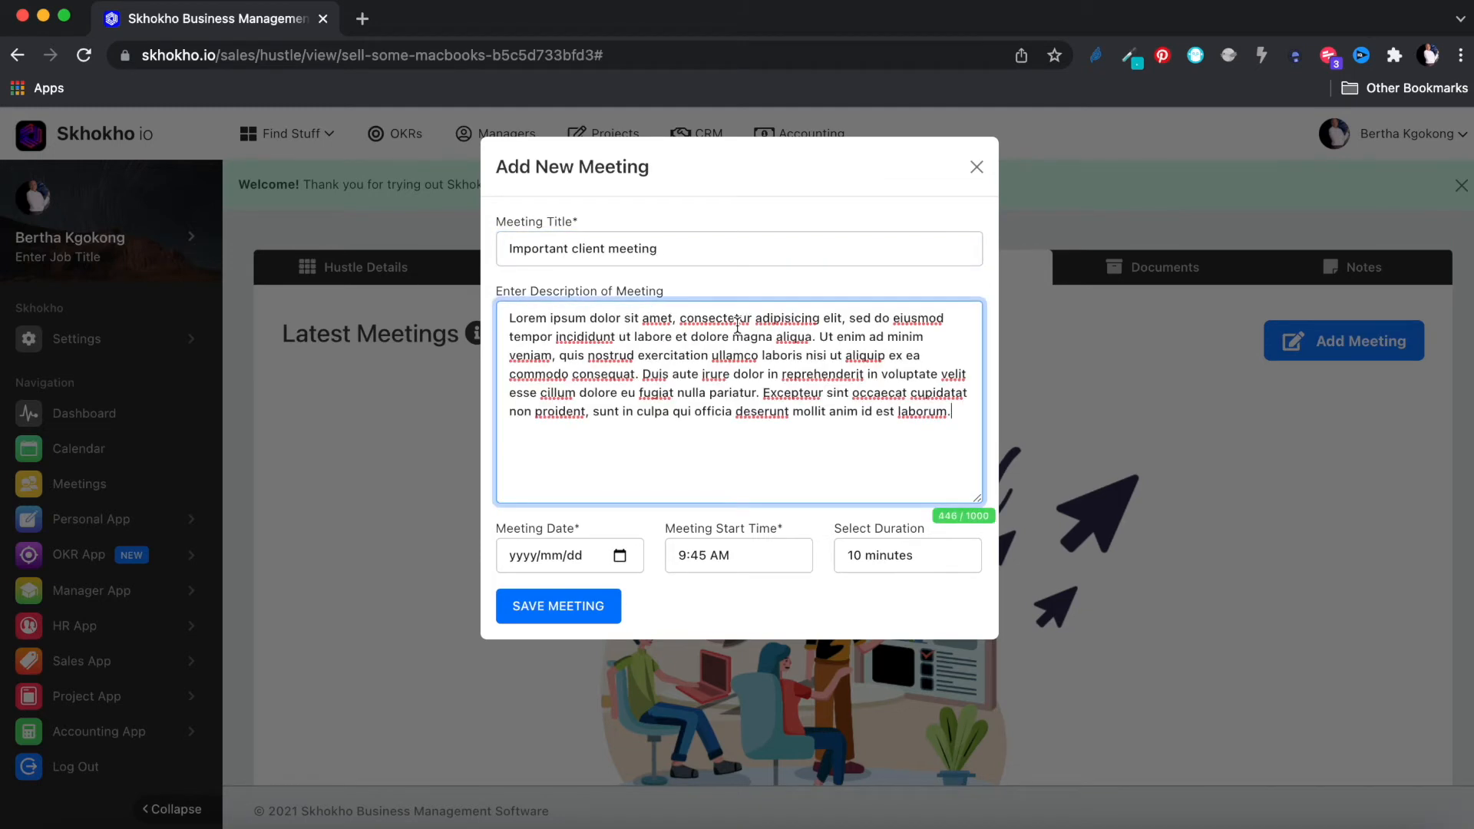
# Step: Schedule the meeting for 2022/01/21 at 9:30 AM, 60 minutes, and save it
pyautogui.click(620, 555)
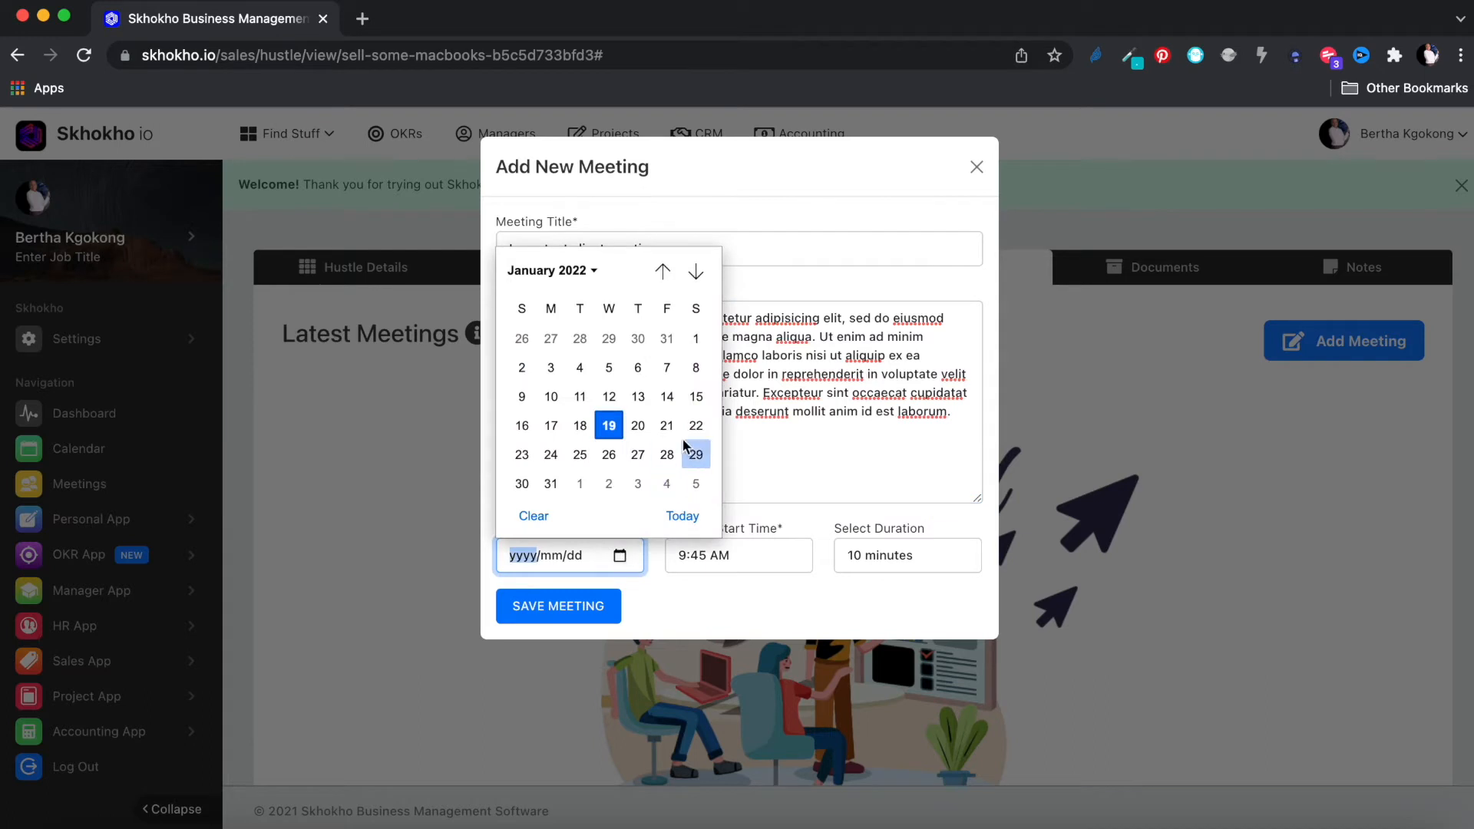
pyautogui.click(666, 425)
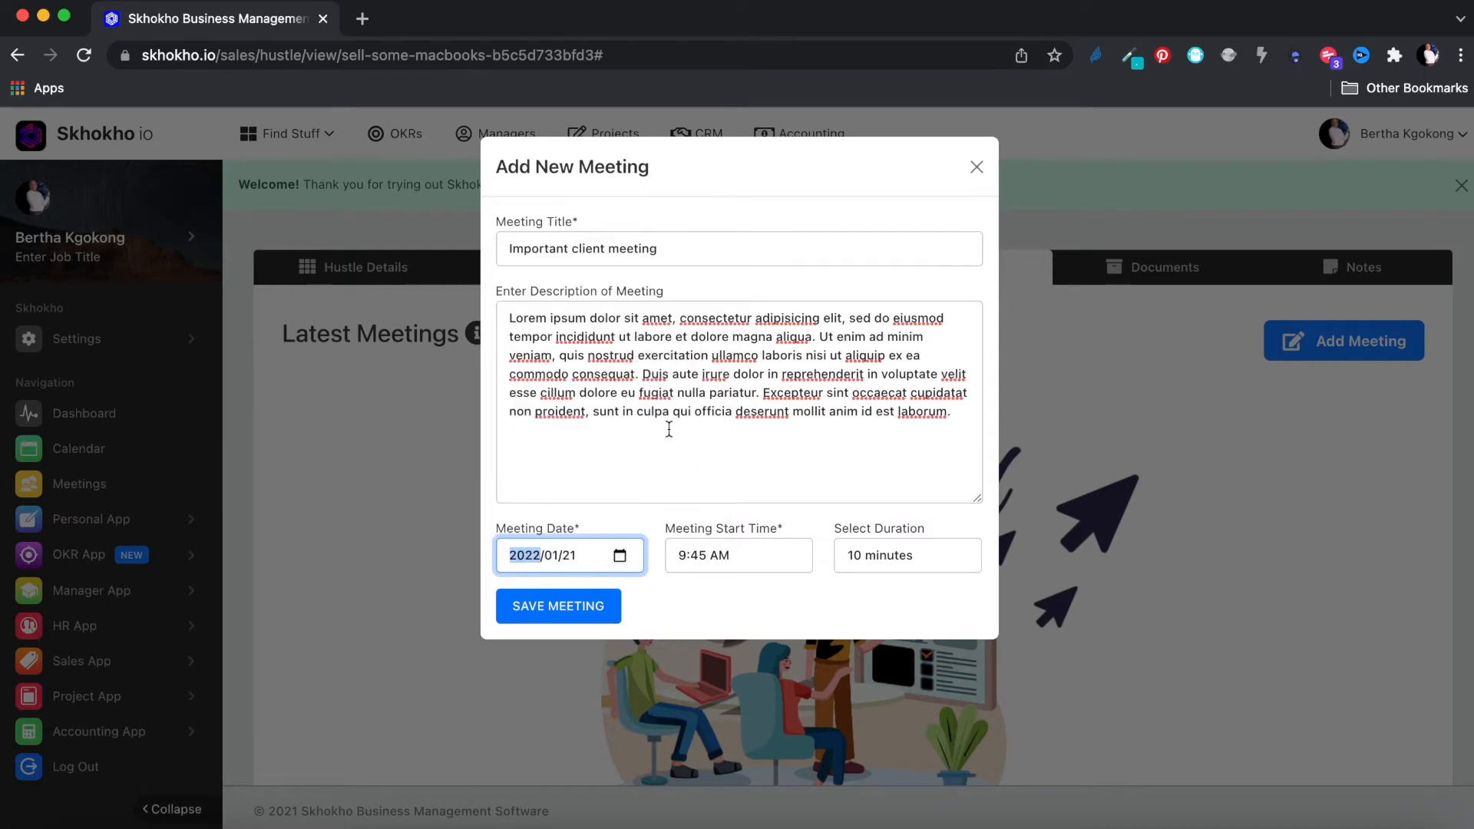
pyautogui.click(739, 561)
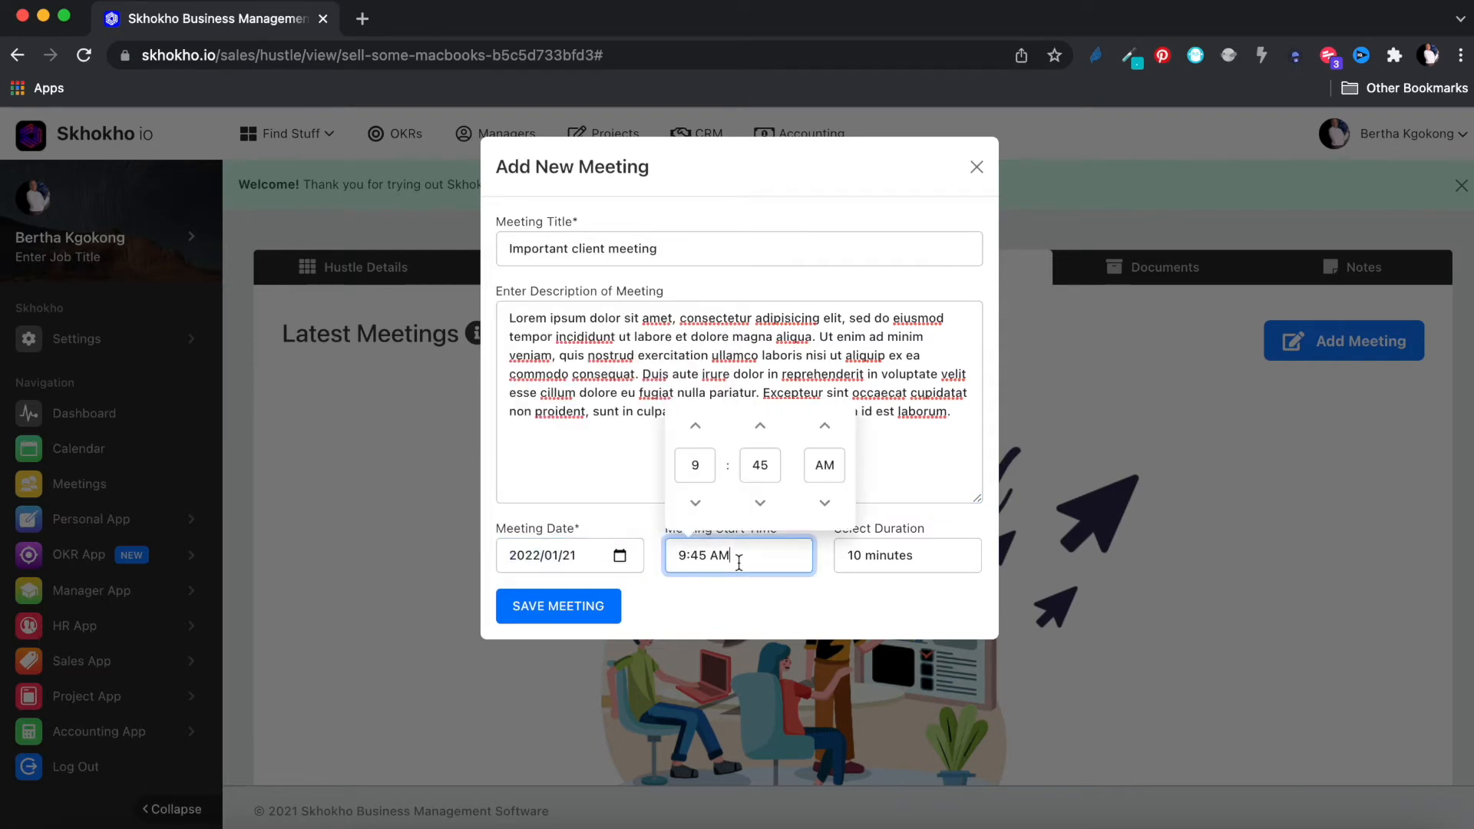
pyautogui.click(762, 503)
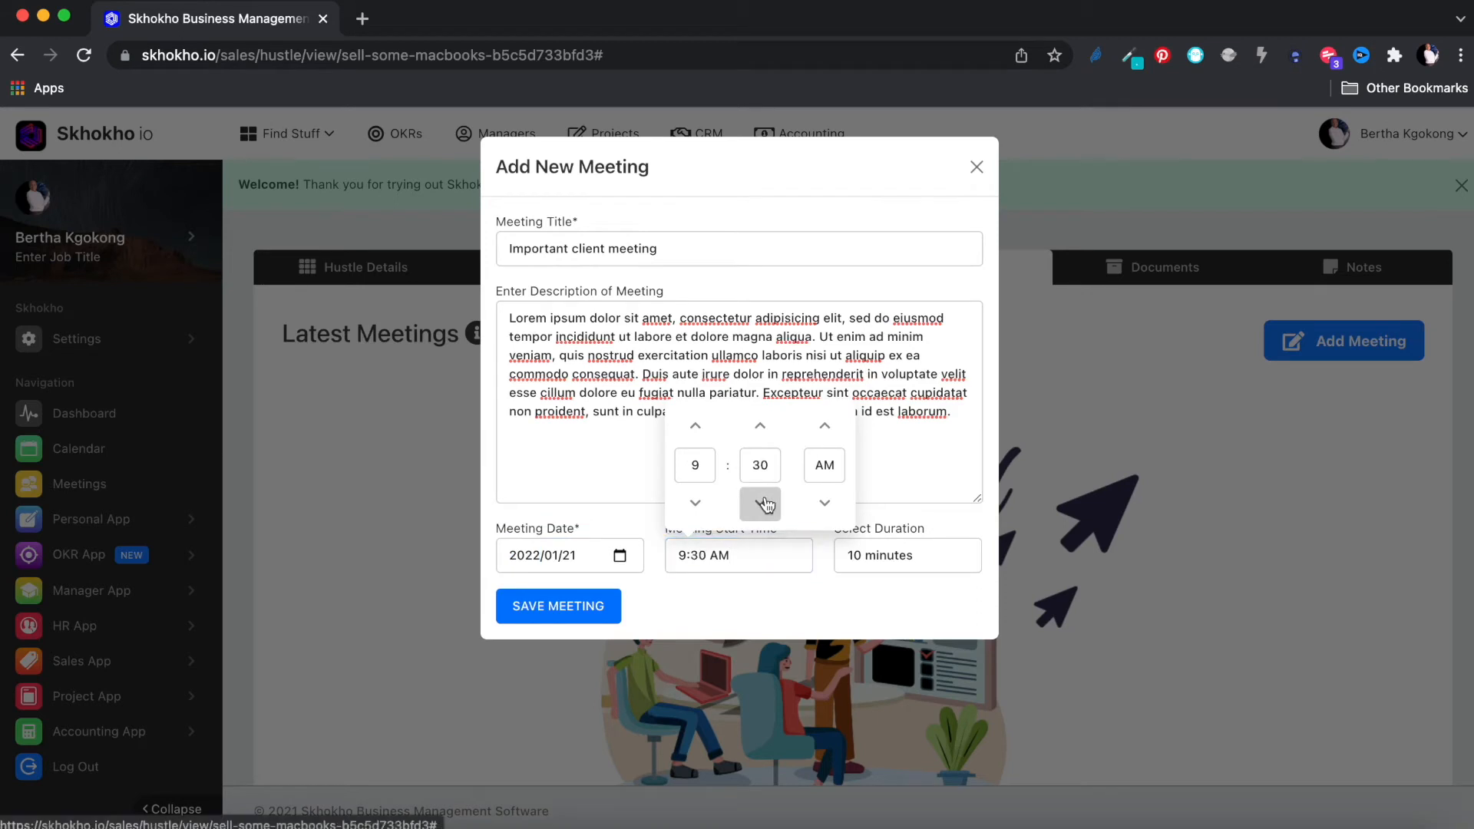
pyautogui.click(889, 567)
pyautogui.click(883, 621)
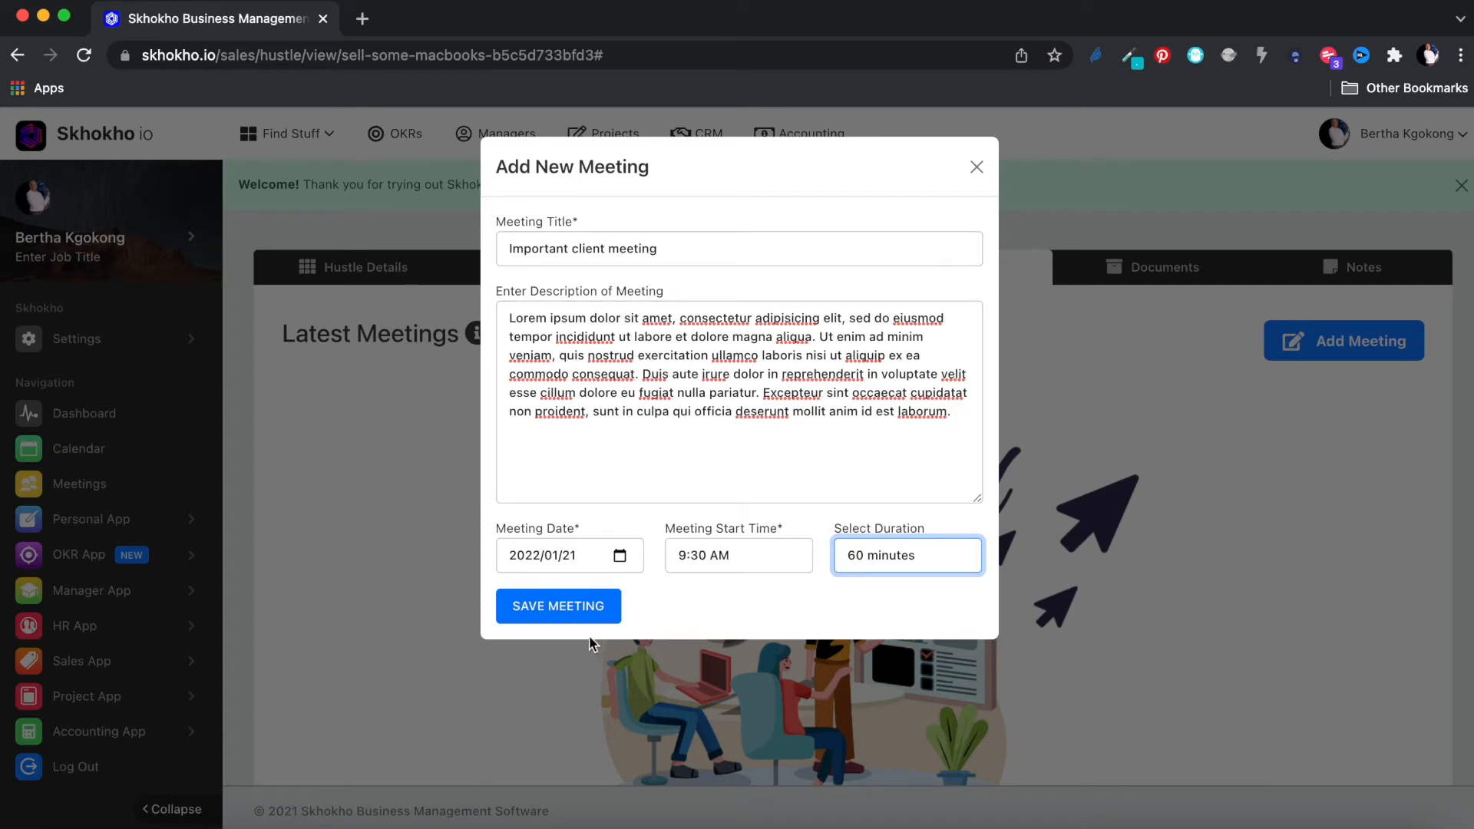
pyautogui.click(563, 608)
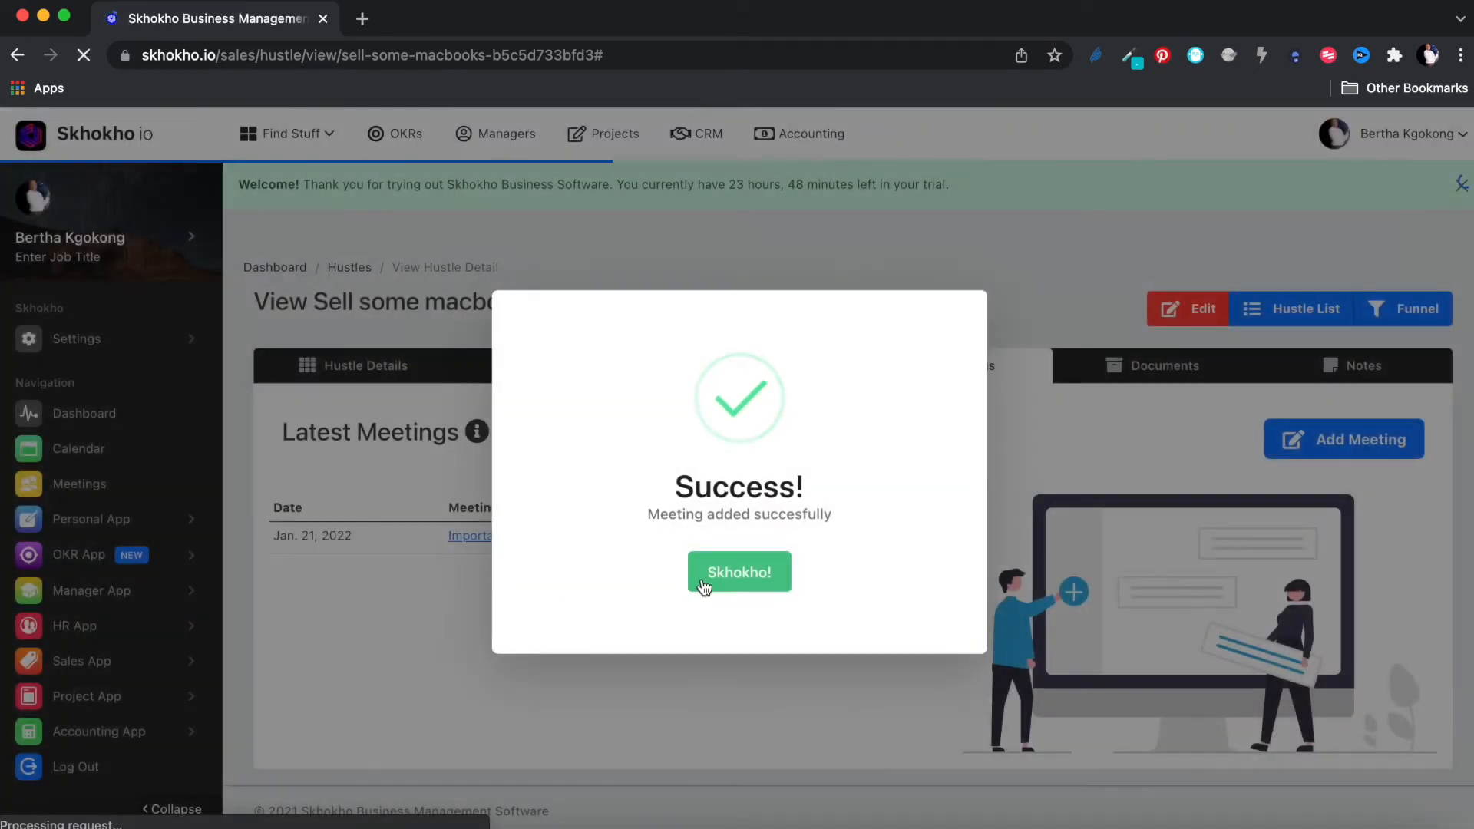
pyautogui.click(714, 582)
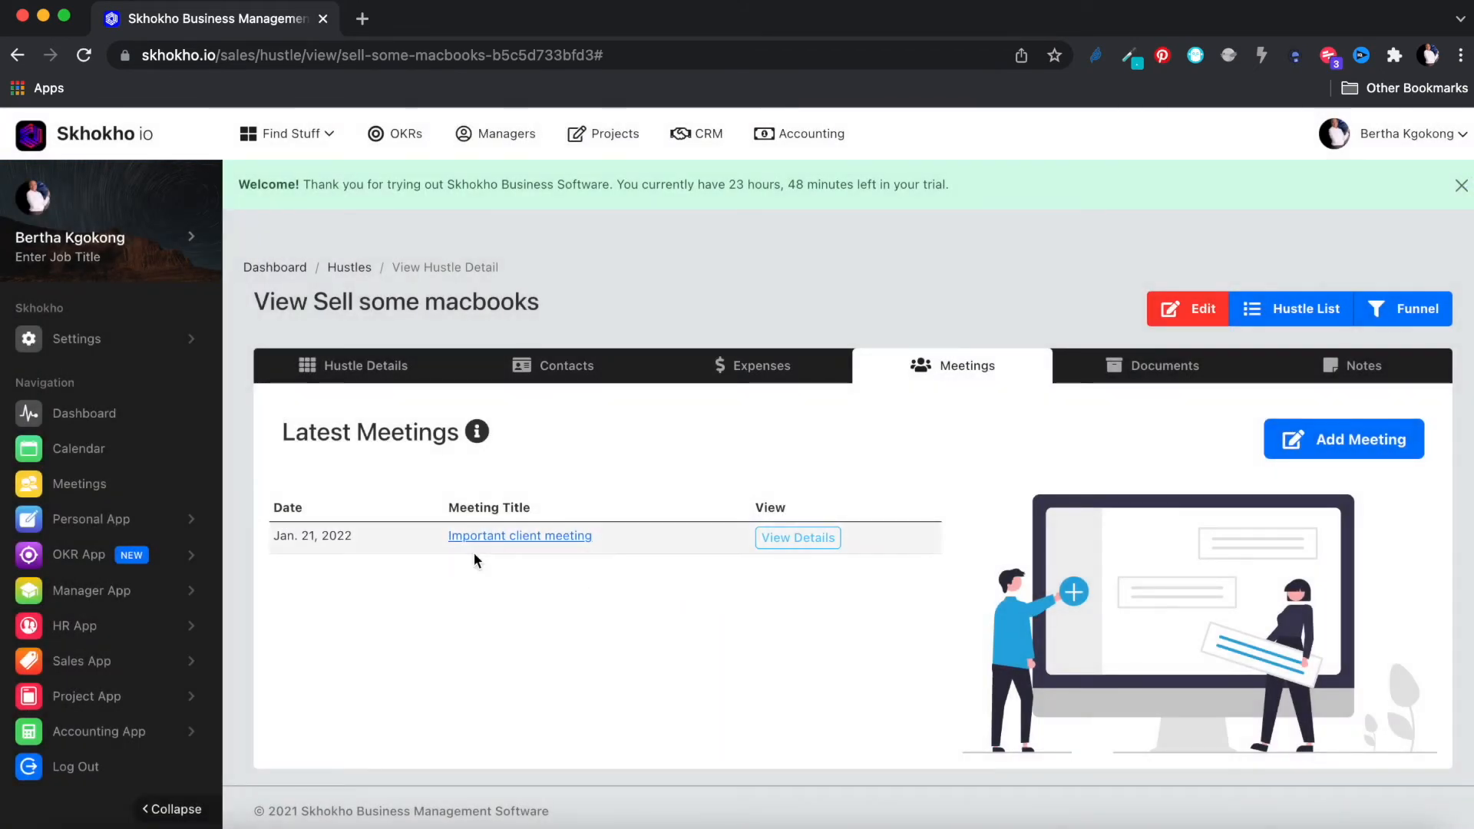
# Step: Open the Important client meeting's detail page and look over its contents
pyautogui.click(798, 544)
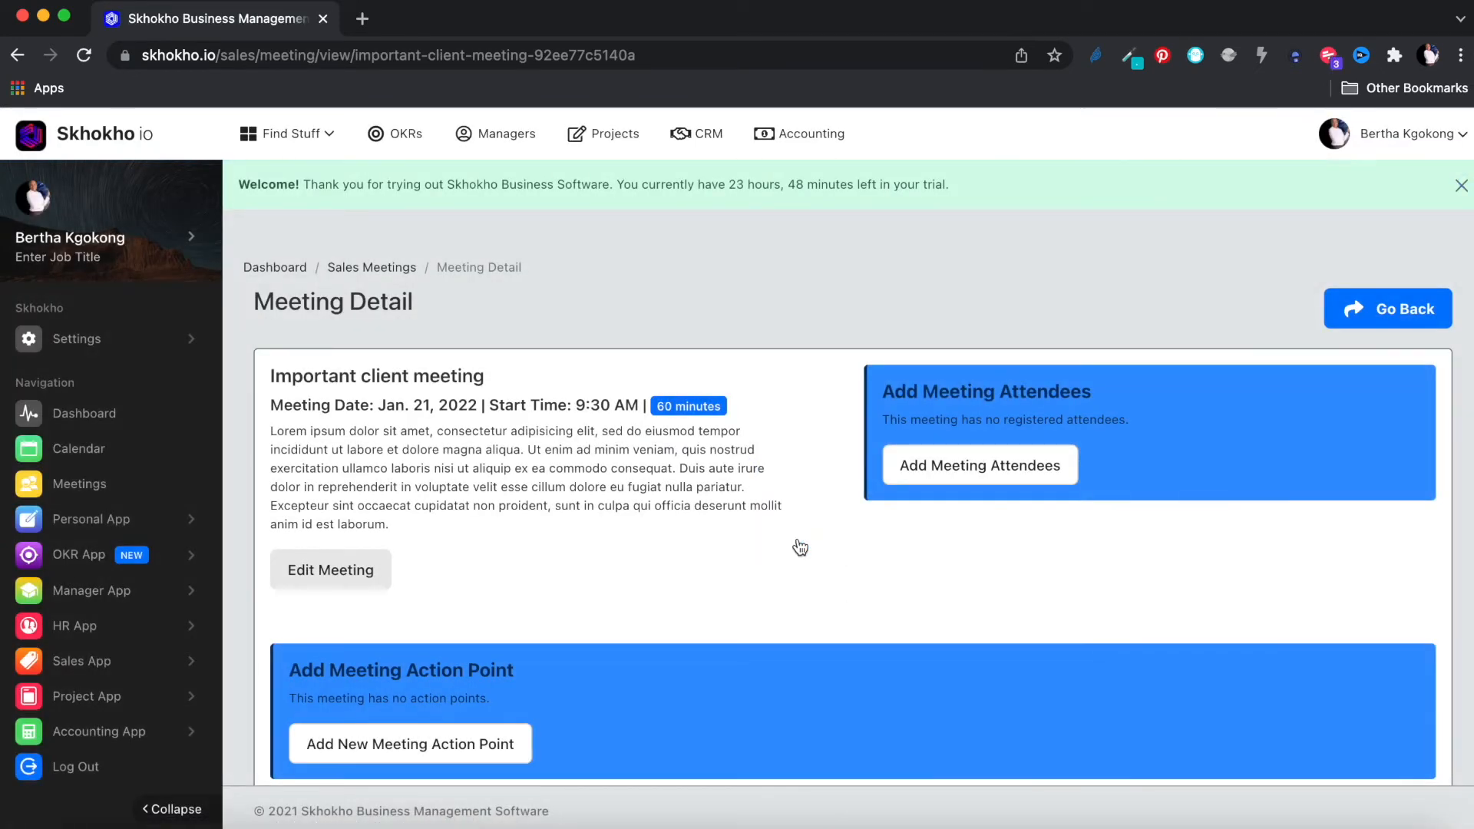
pyautogui.scroll(-1, 800, 546)
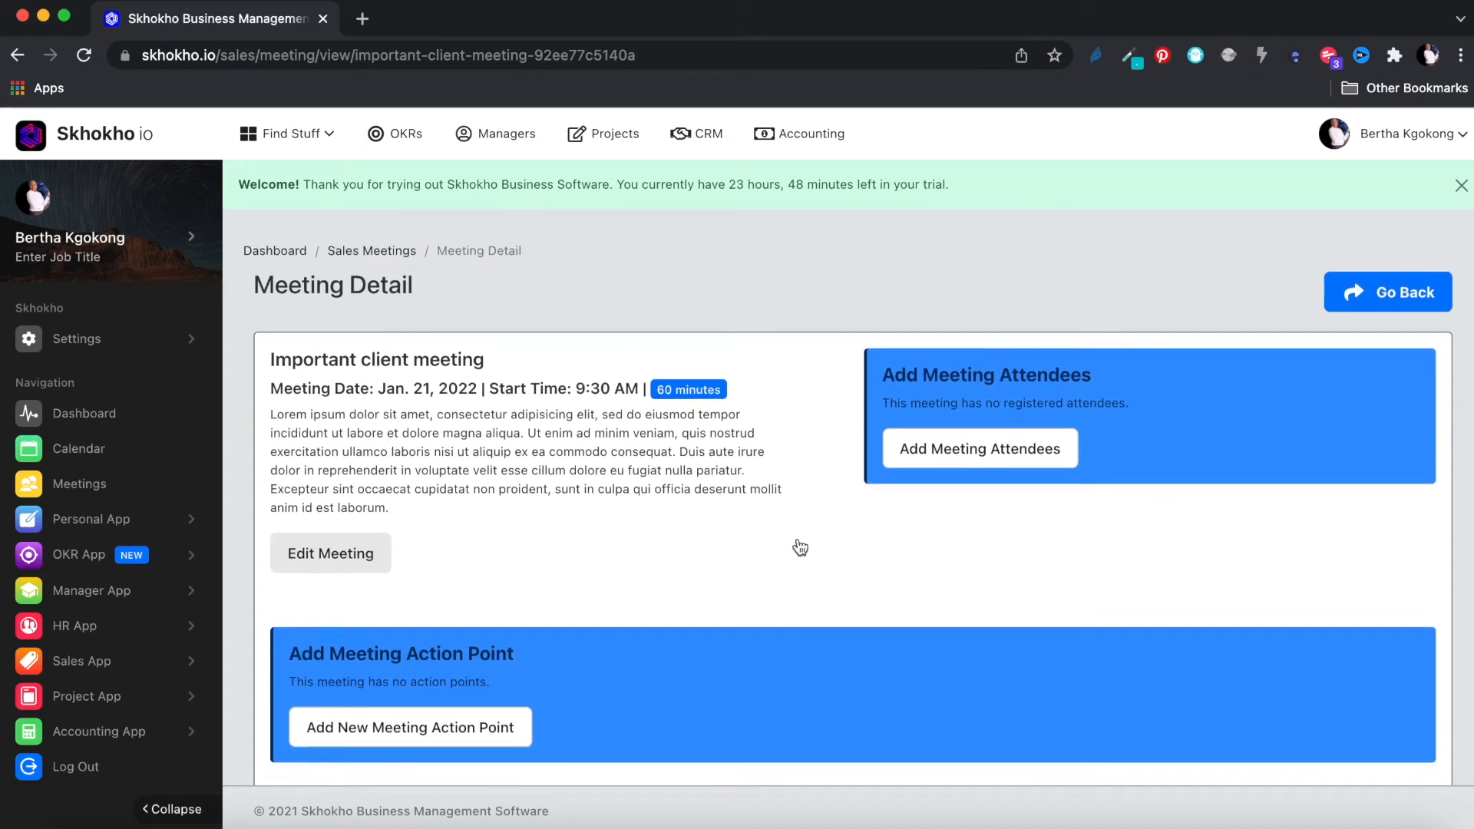
pyautogui.scroll(1, 800, 547)
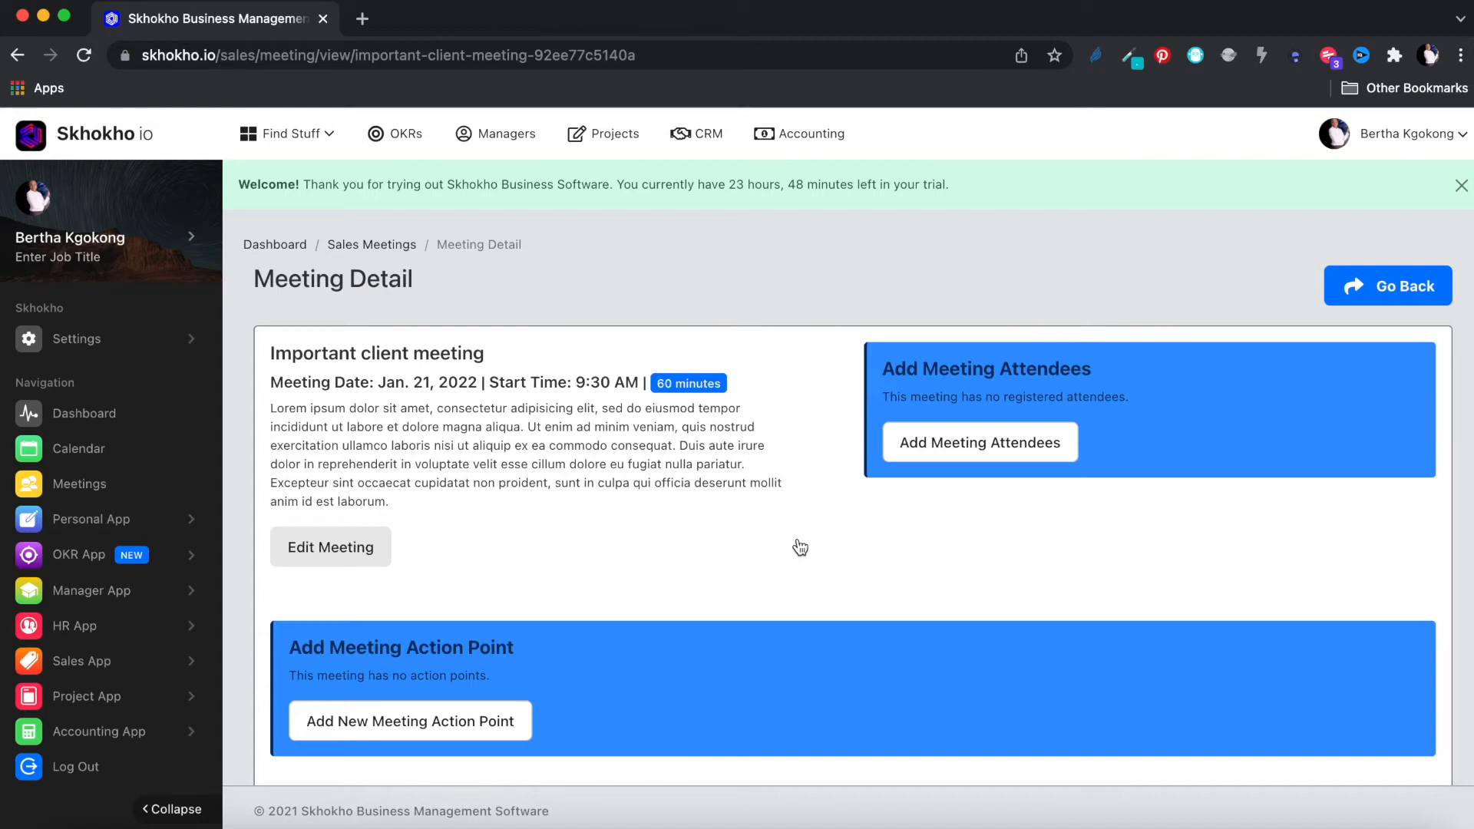
pyautogui.scroll(-1, 800, 547)
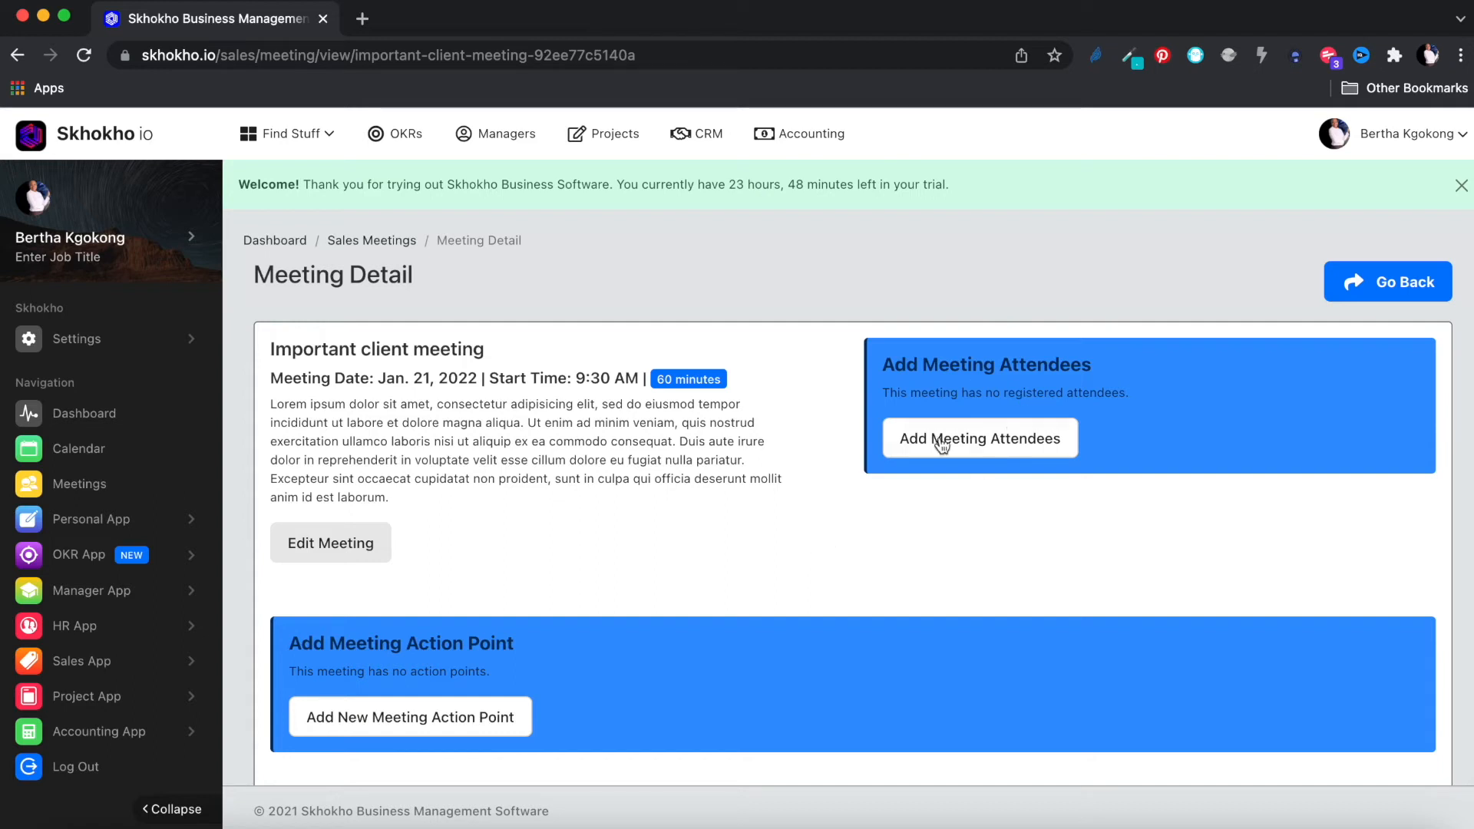
# Step: Add a new external attendee to the meeting with their first name, last name and e-mail
pyautogui.click(994, 449)
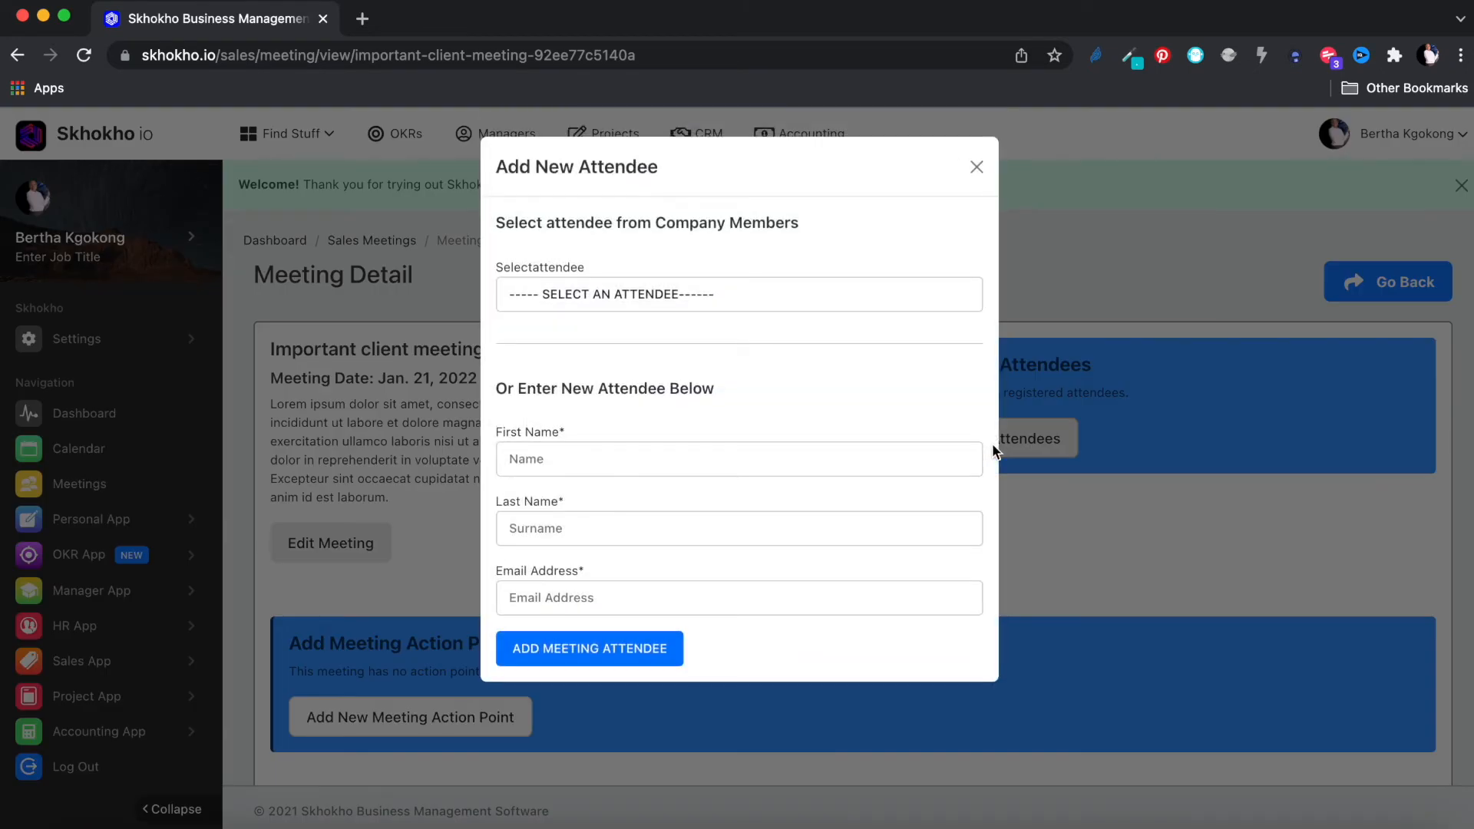
pyautogui.click(688, 296)
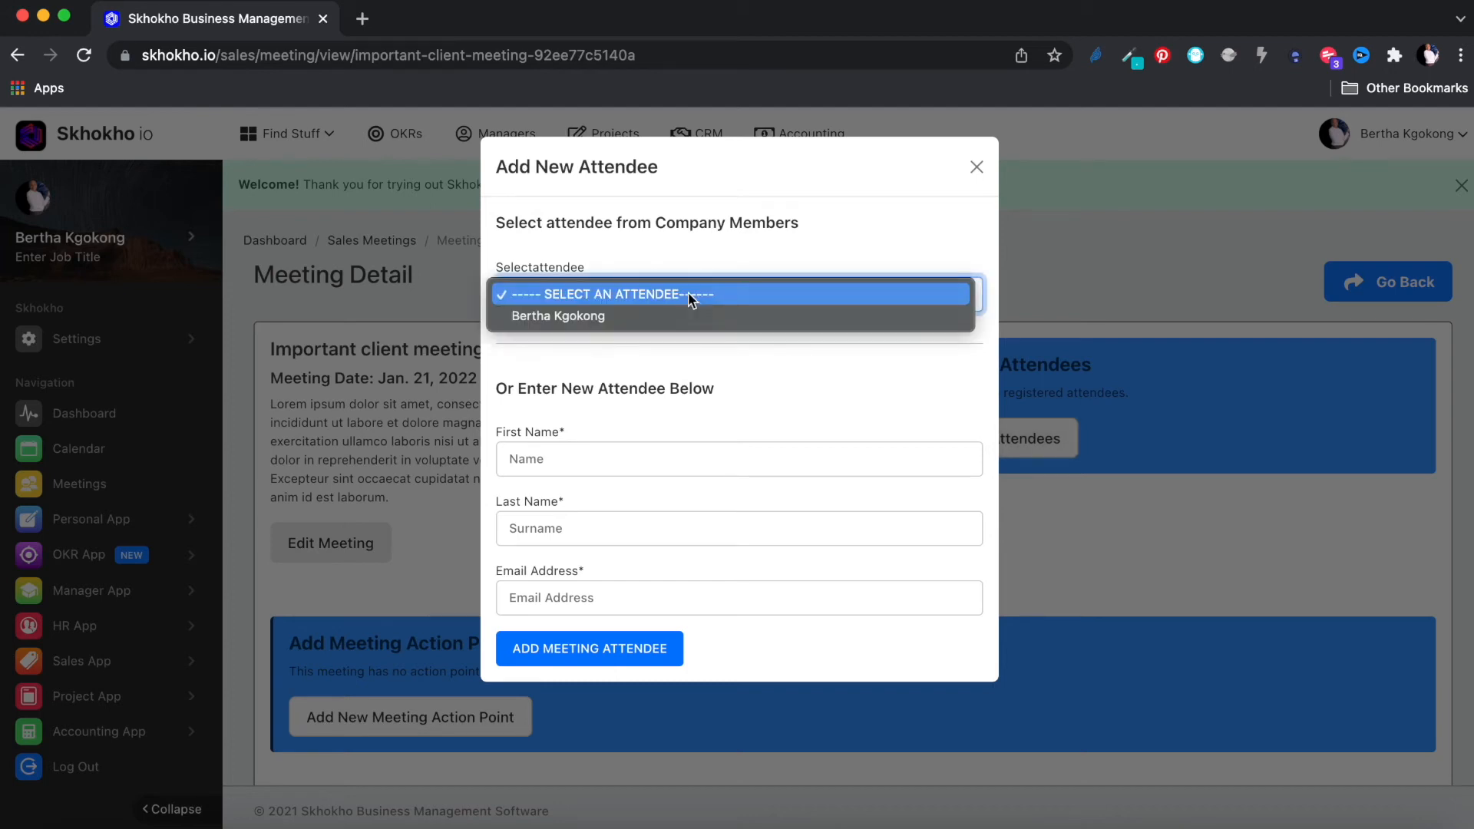
pyautogui.click(644, 415)
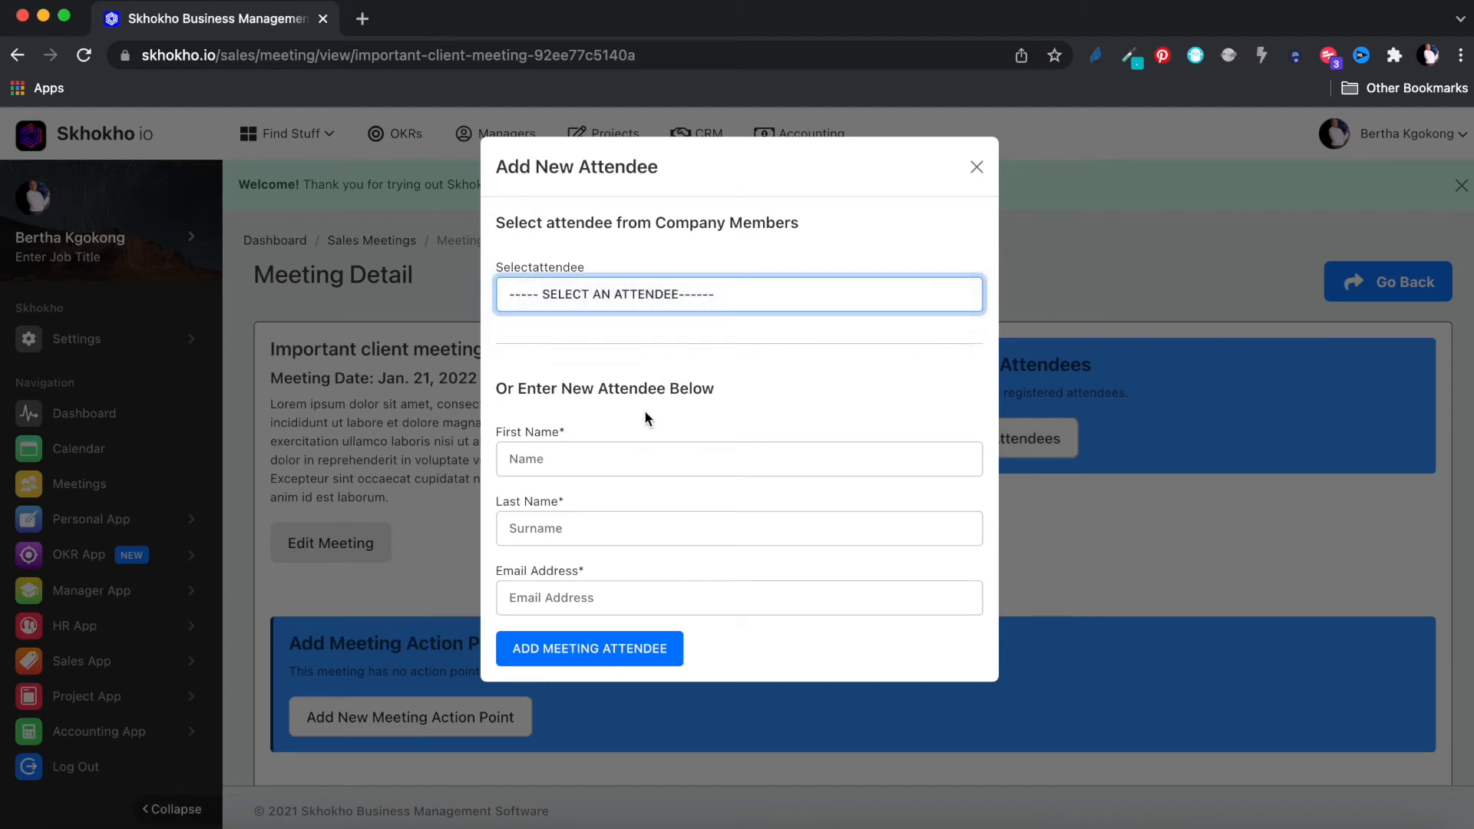
pyautogui.click(609, 463)
pyautogui.write('Sansa')
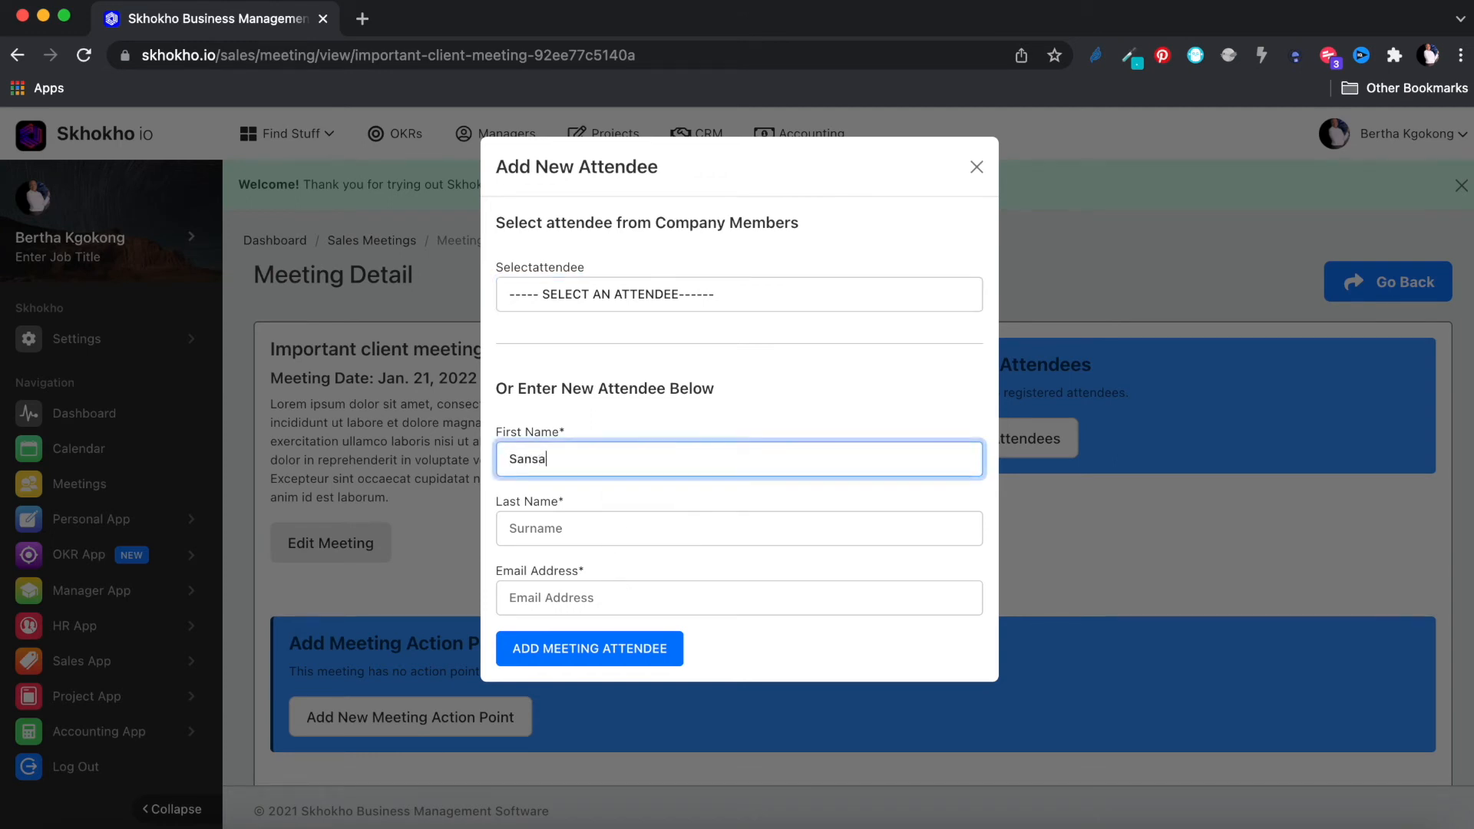
pyautogui.click(609, 528)
pyautogui.write('Sta')
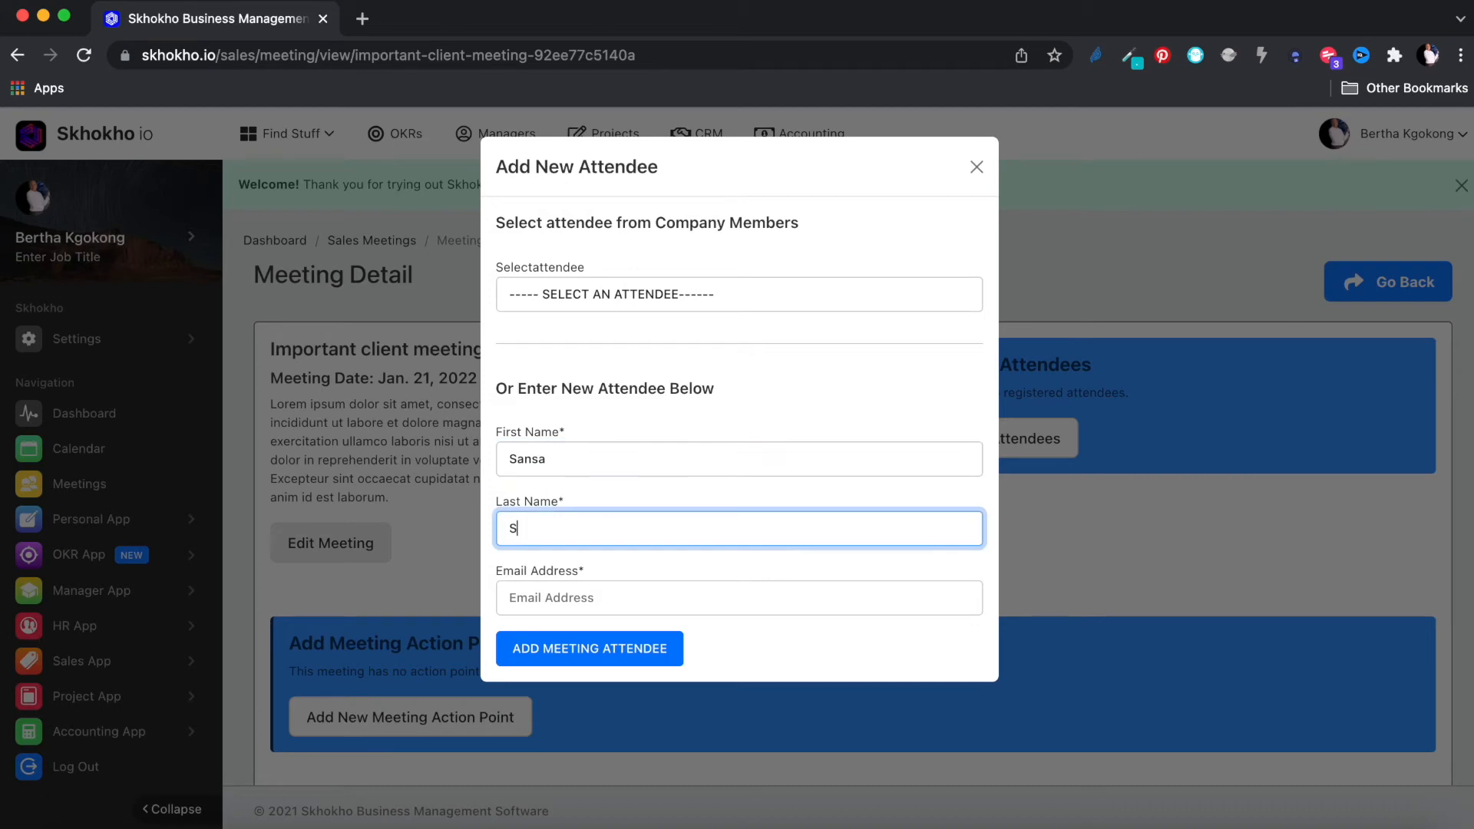
pyautogui.write('rk')
pyautogui.click(602, 597)
pyautogui.click(599, 653)
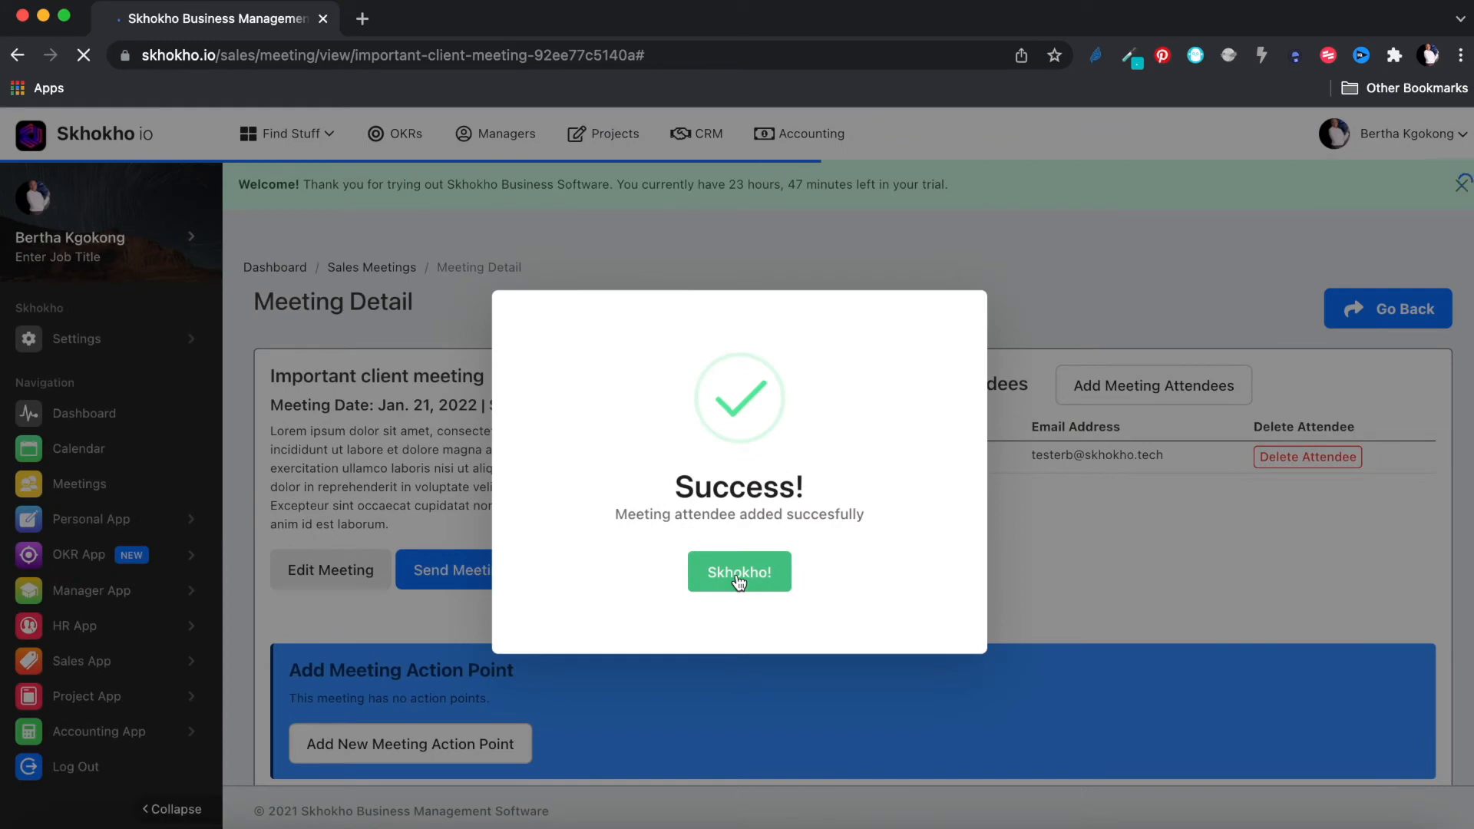
pyautogui.click(738, 582)
# Step: Add an existing company member as the meeting's second attendee
pyautogui.click(1166, 383)
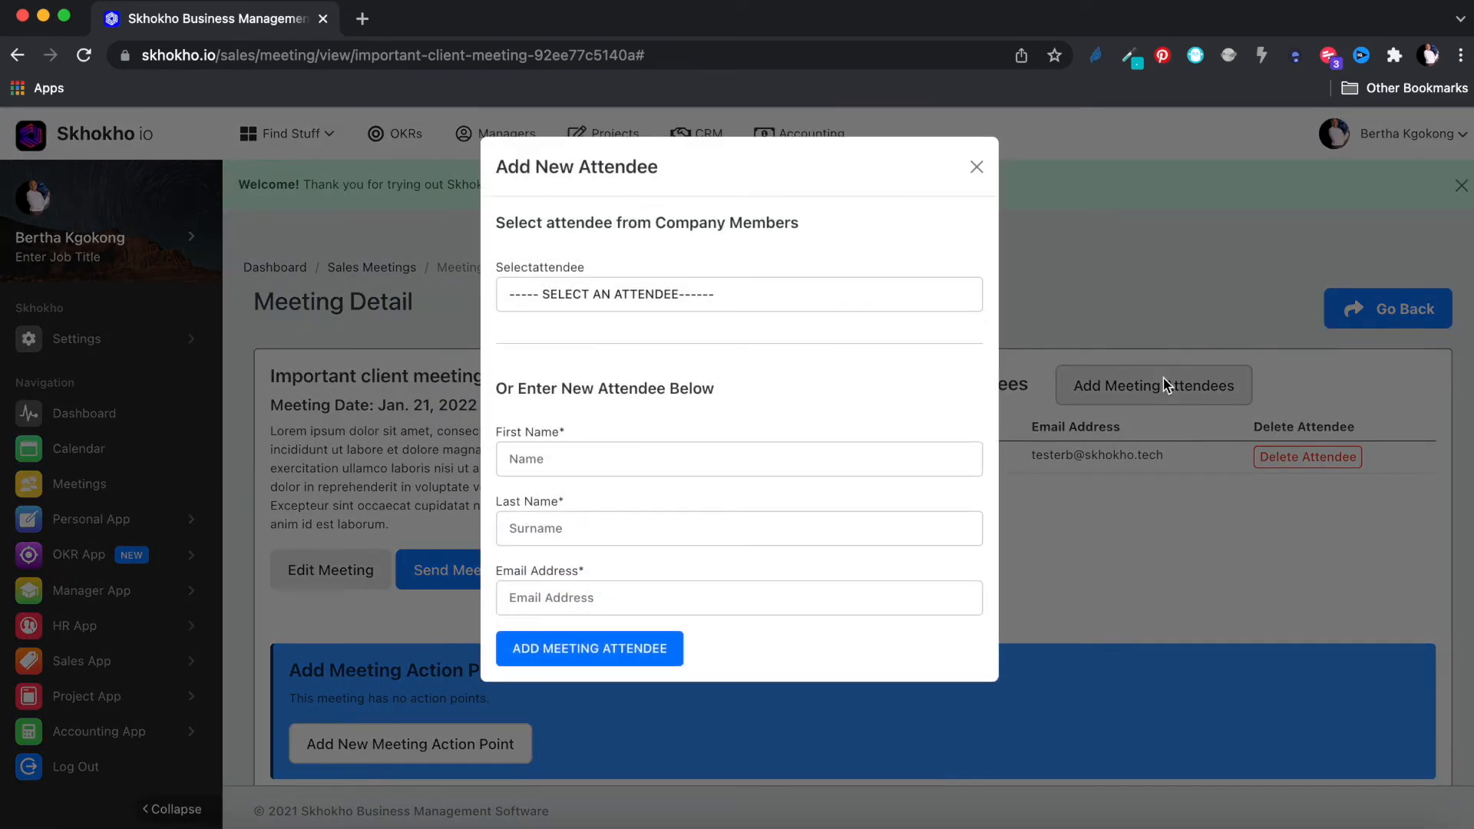
pyautogui.click(721, 304)
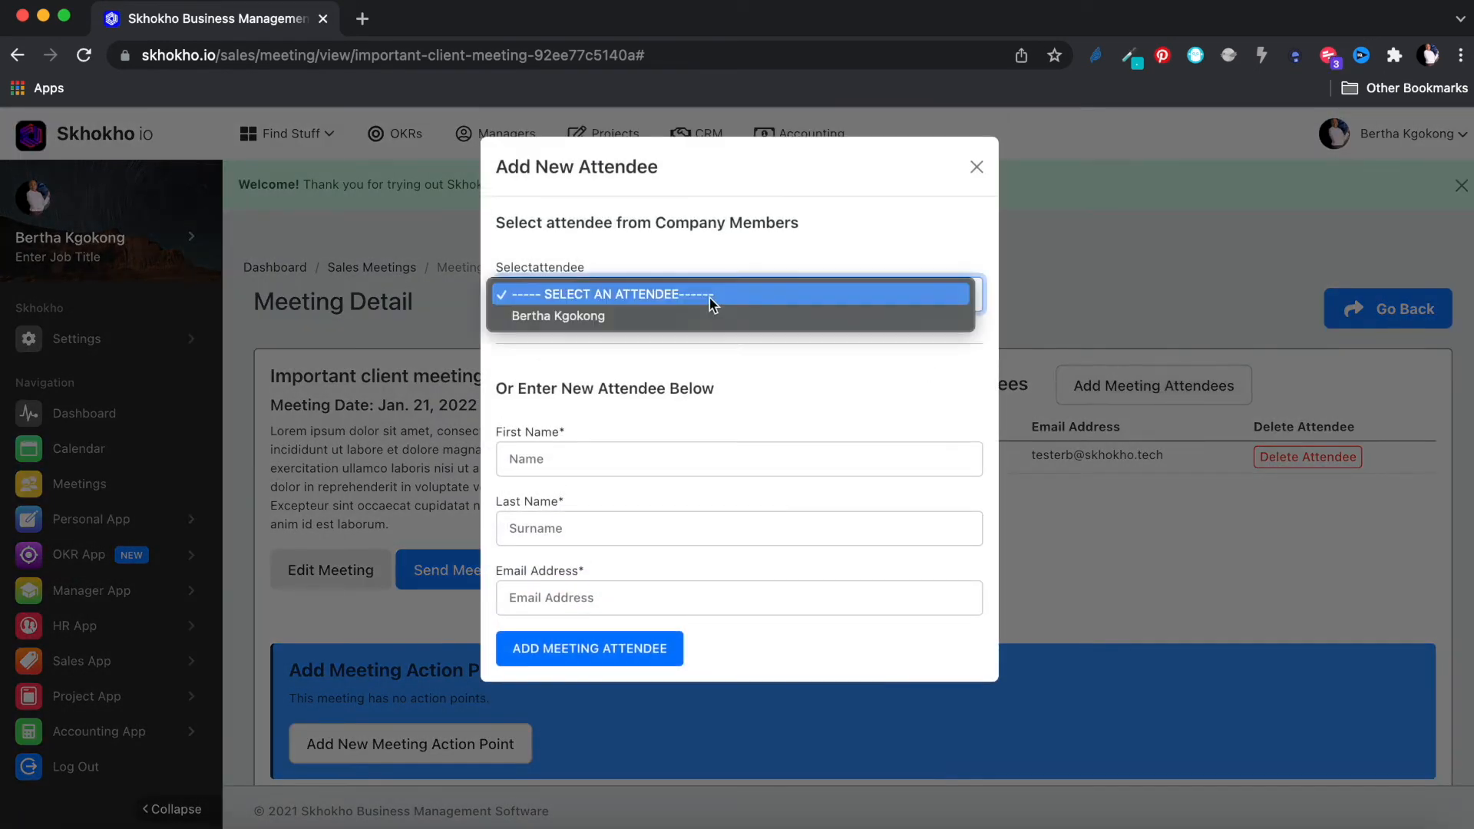
pyautogui.click(689, 316)
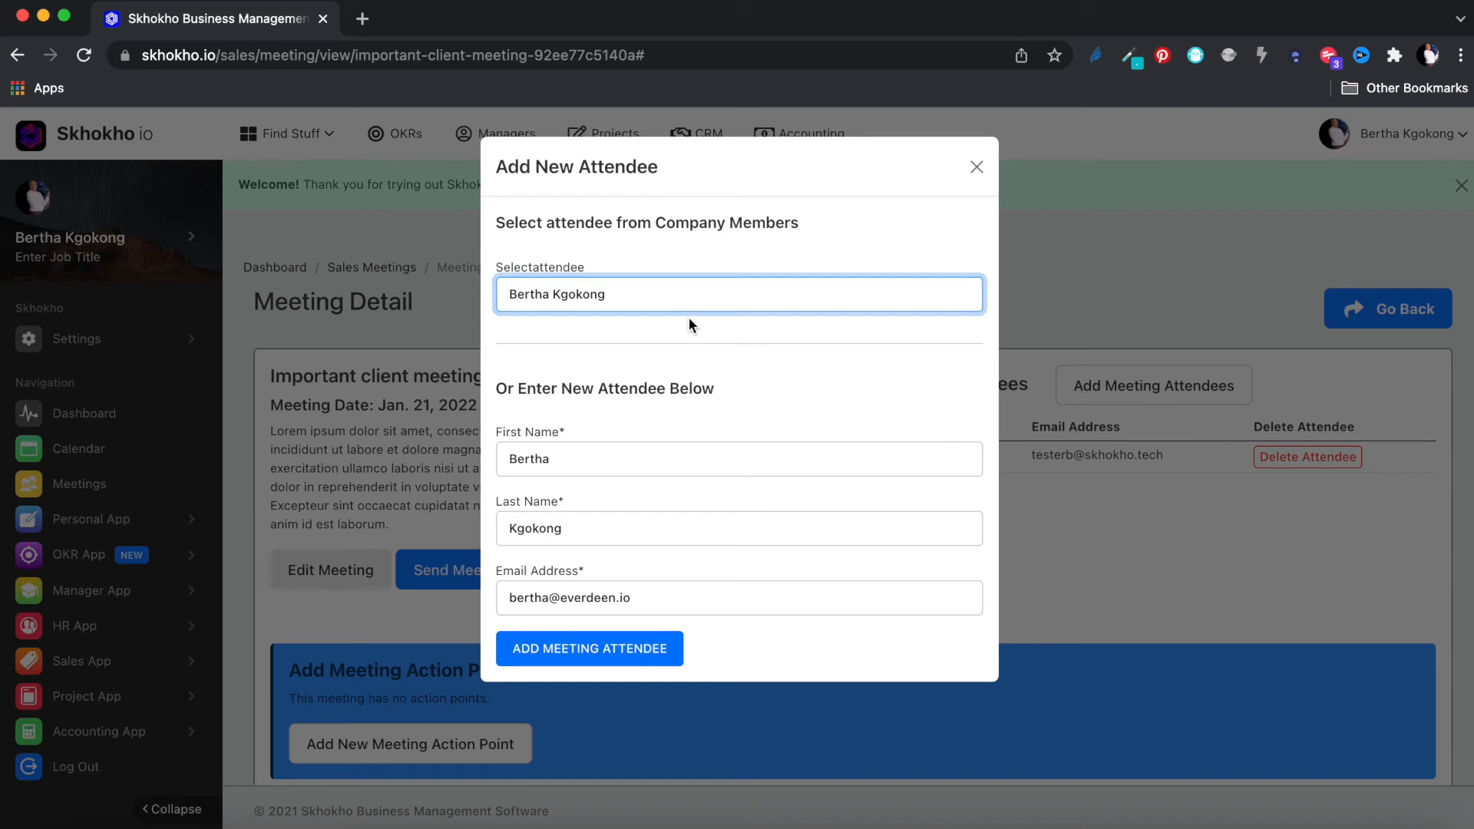
pyautogui.click(655, 648)
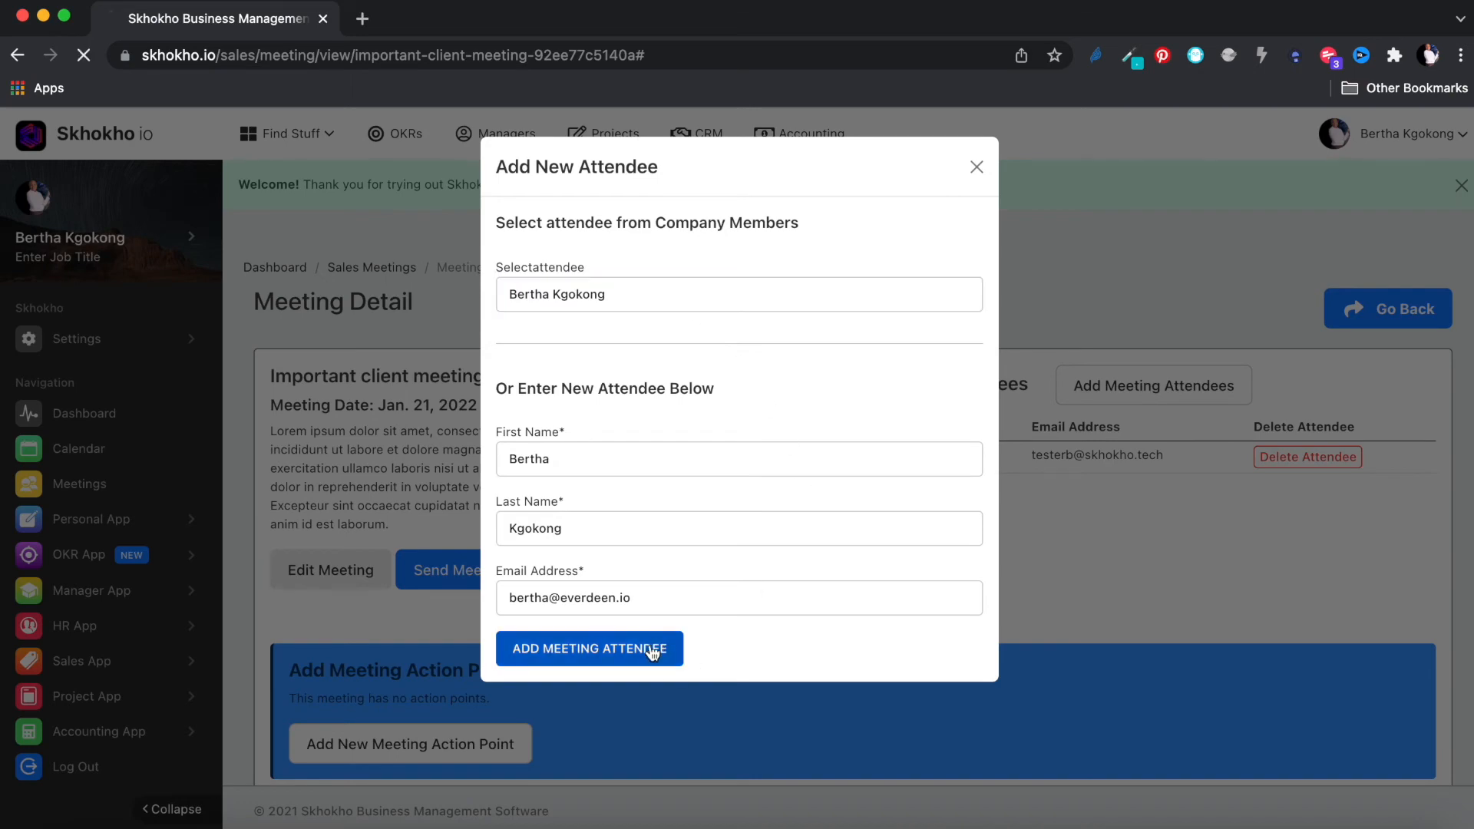
pyautogui.click(725, 584)
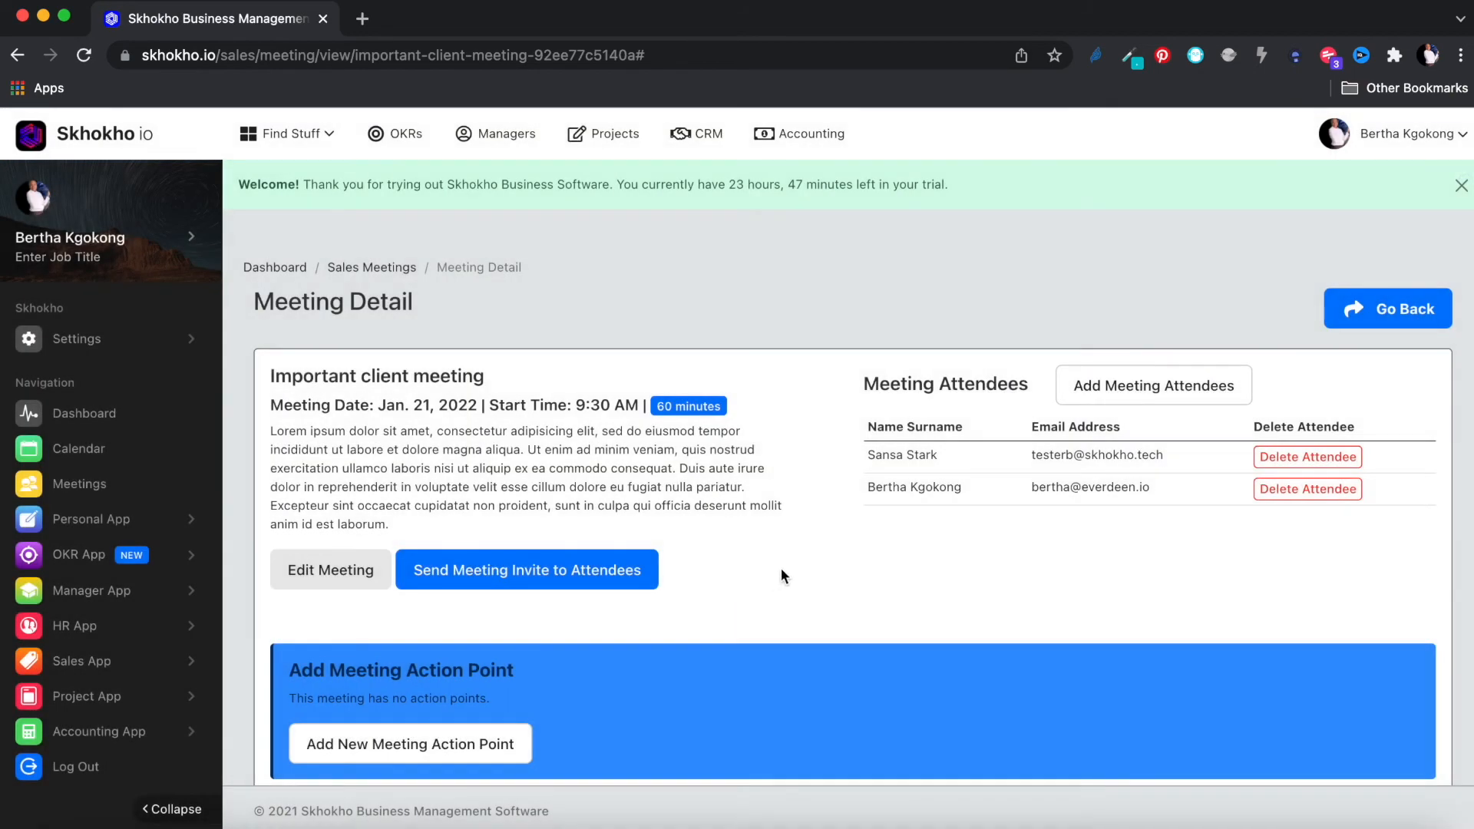
# Step: Send the meeting invite to both attendees in the Africa/Johannesburg timezone
pyautogui.click(507, 576)
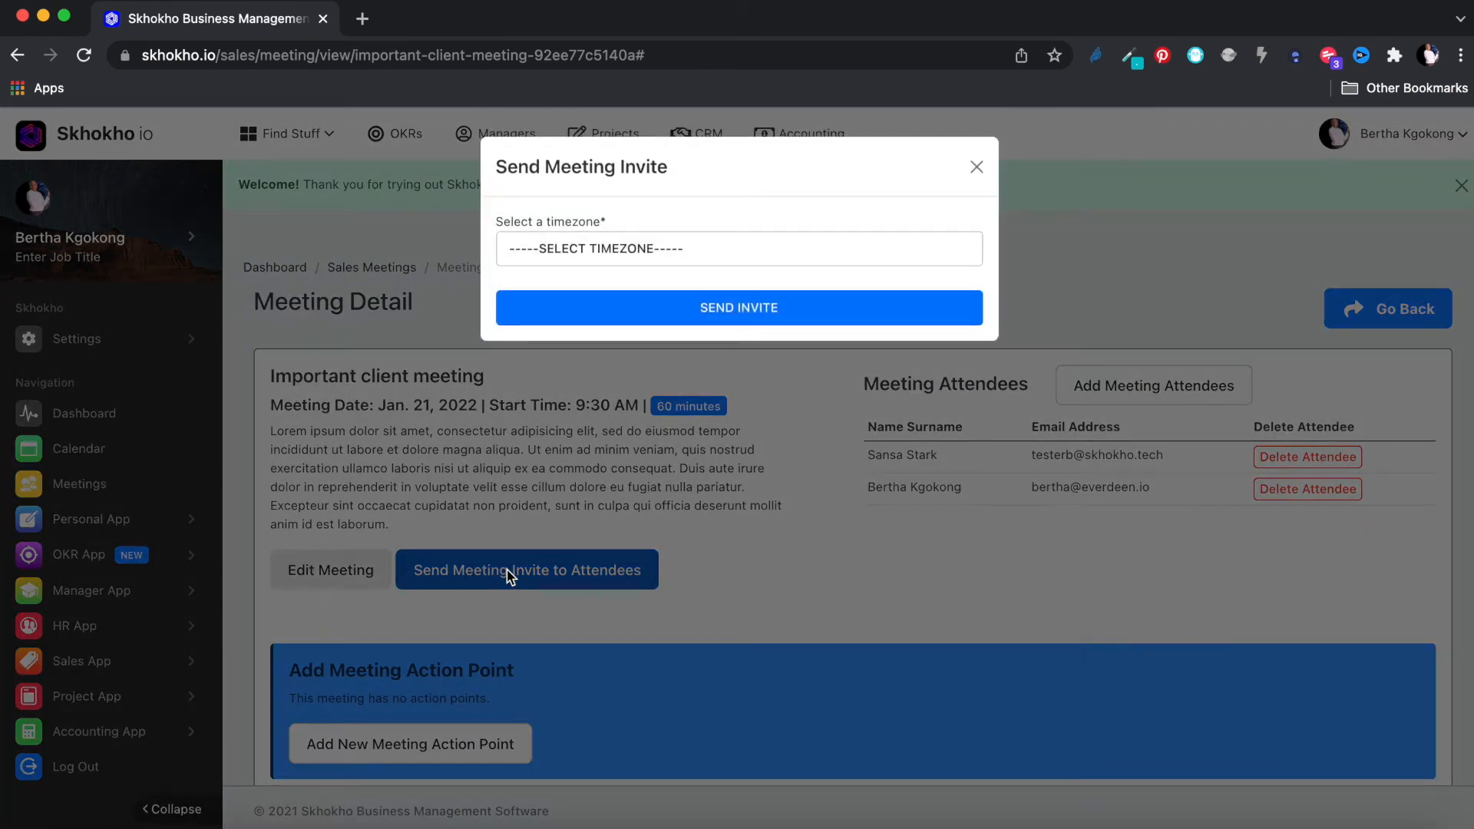
pyautogui.click(669, 247)
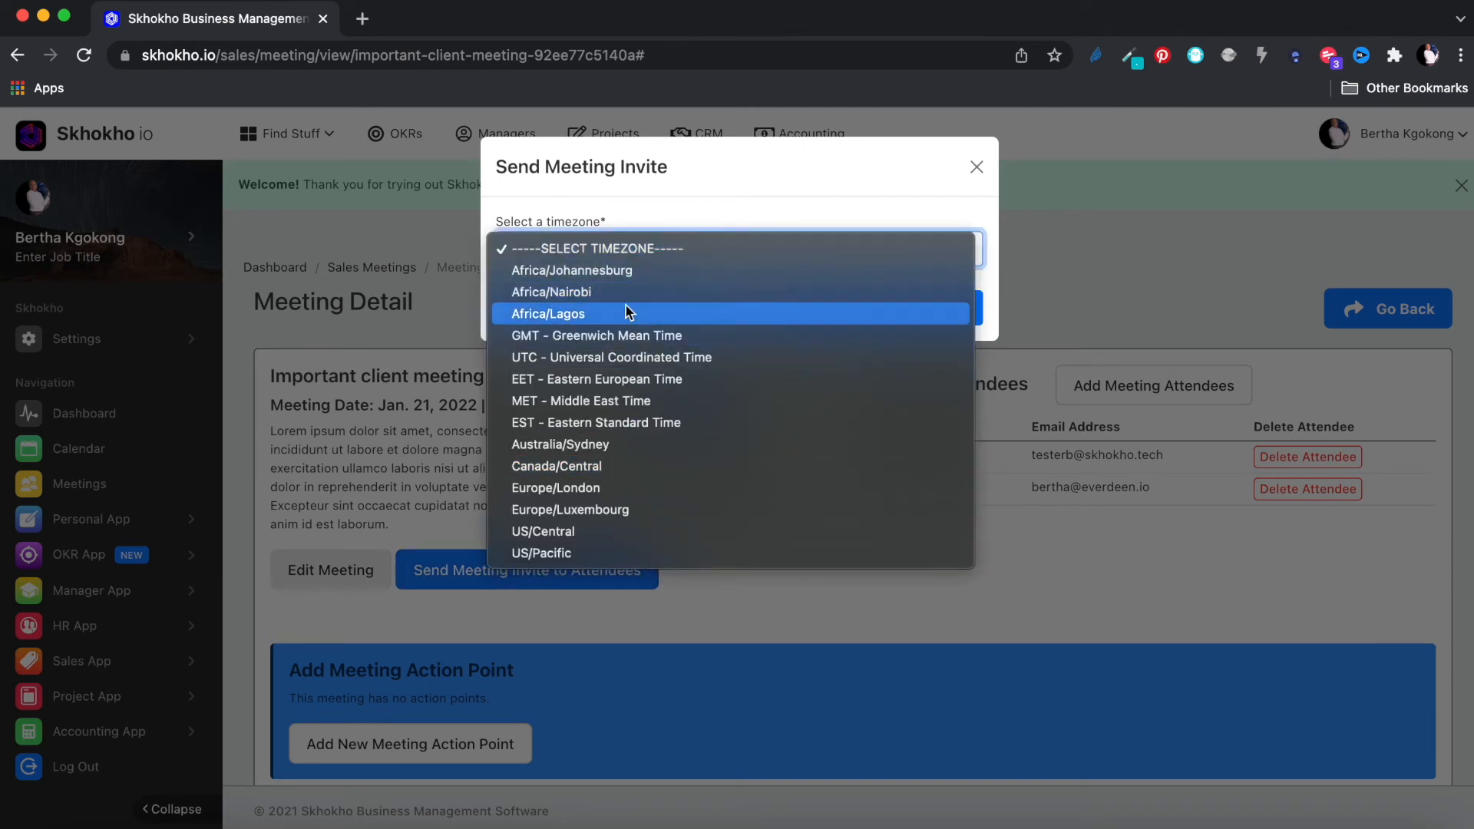
pyautogui.click(618, 272)
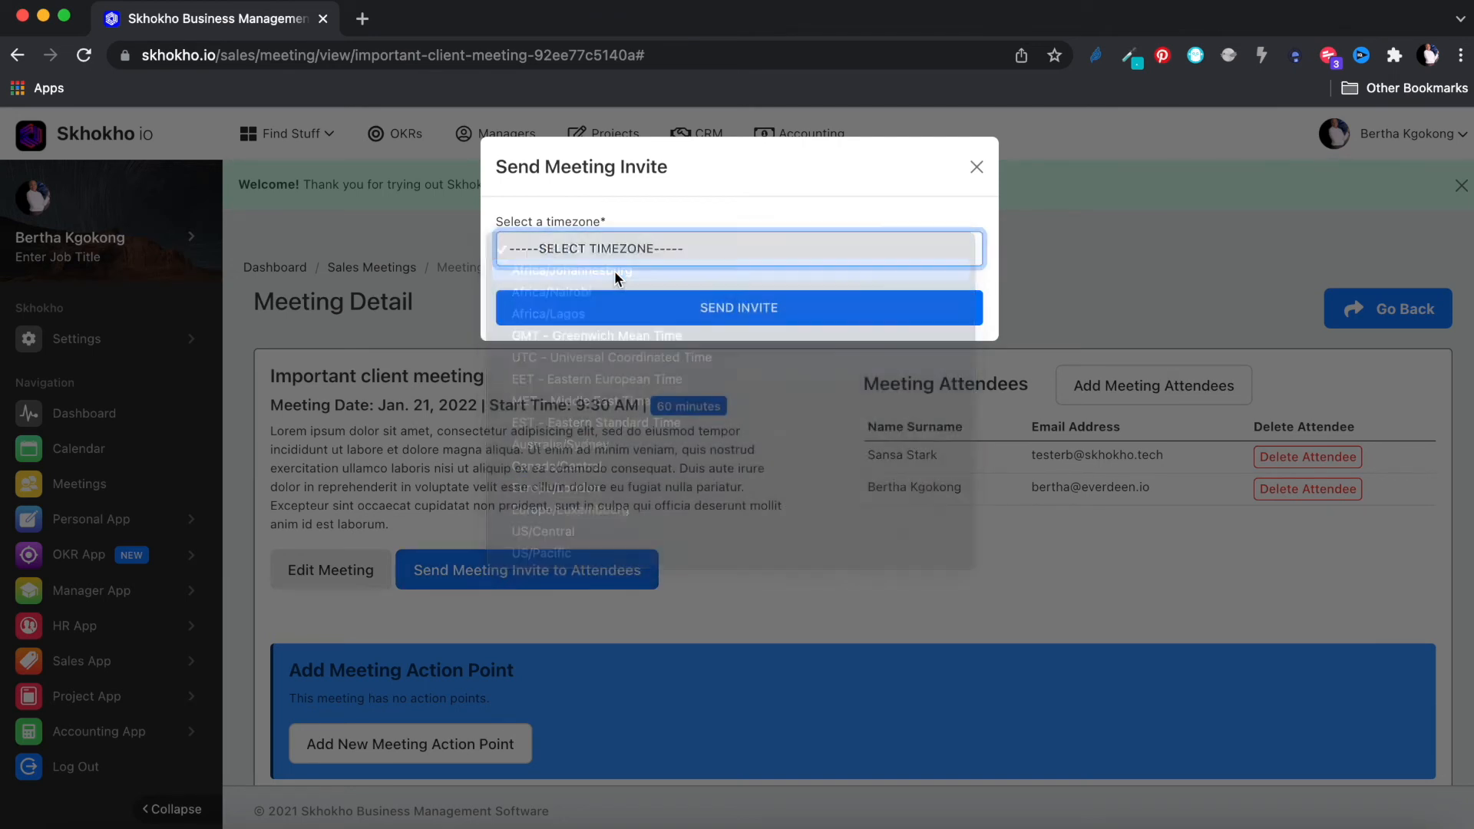
pyautogui.click(737, 314)
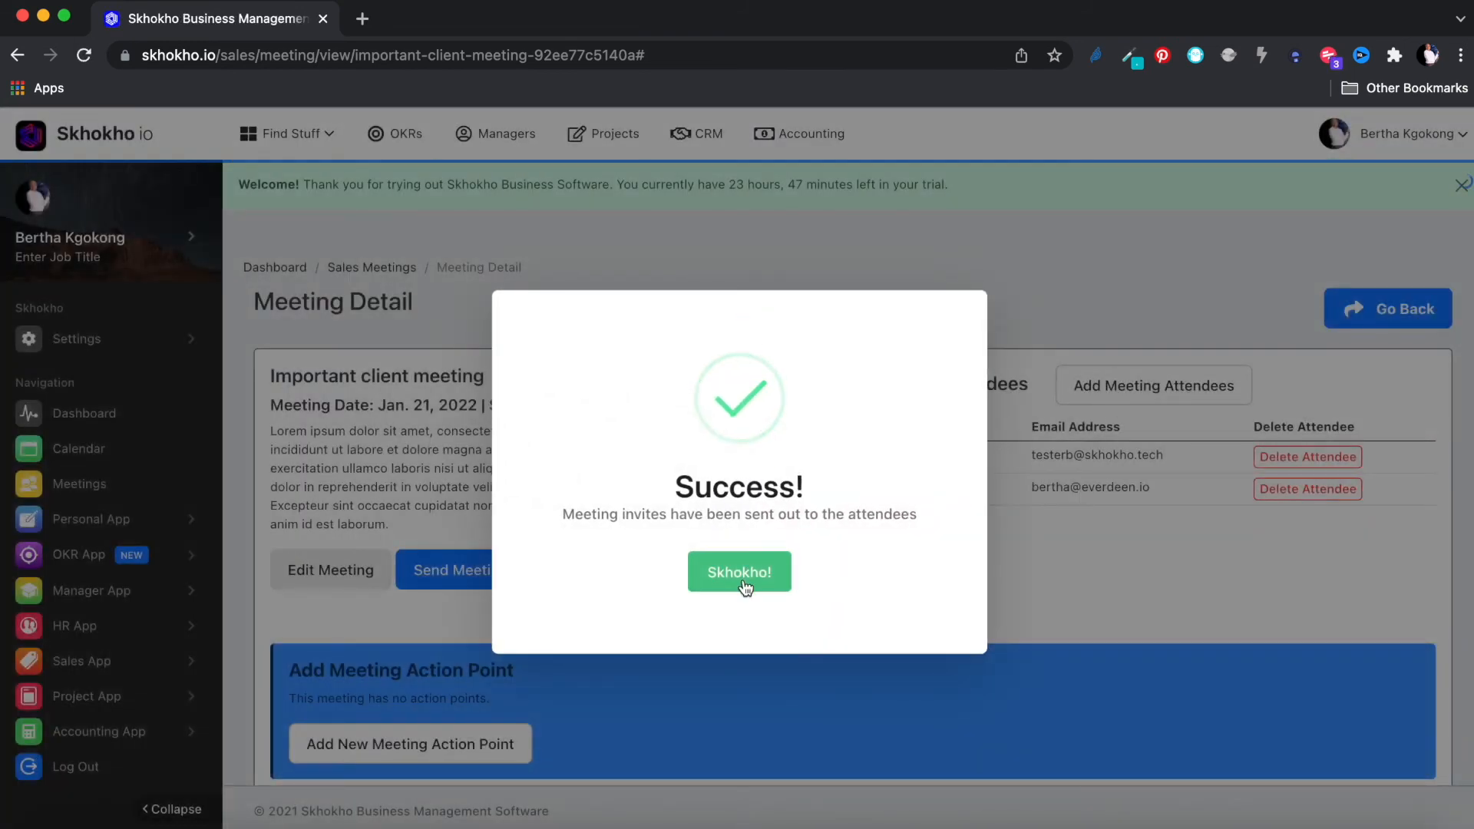
pyautogui.click(740, 576)
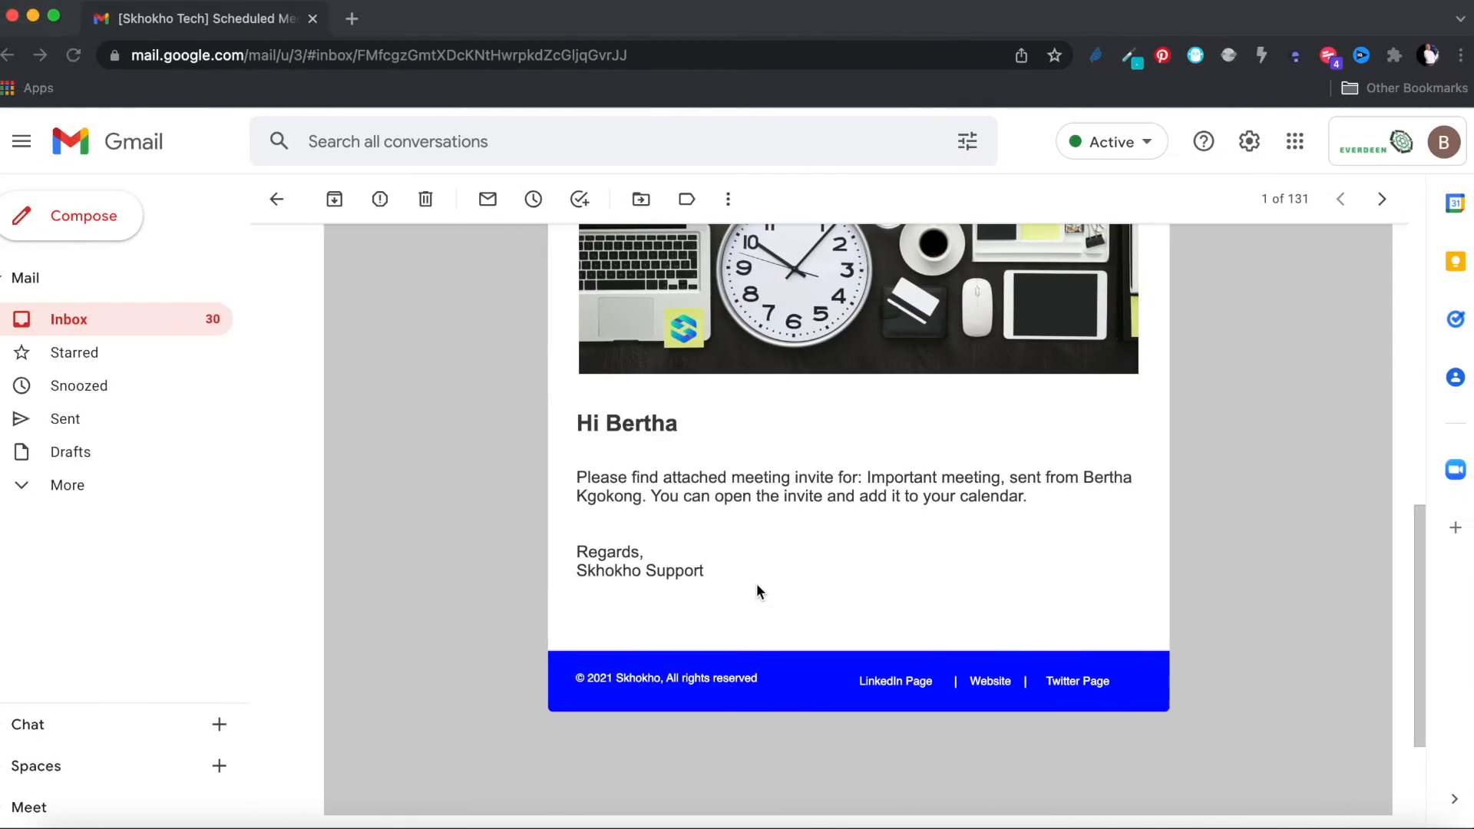
pyautogui.scroll(5, 782, 559)
# Step: Check the Important meeting invite e-mail in Gmail, then return to the Skhokho meeting page
pyautogui.scroll(2, 783, 567)
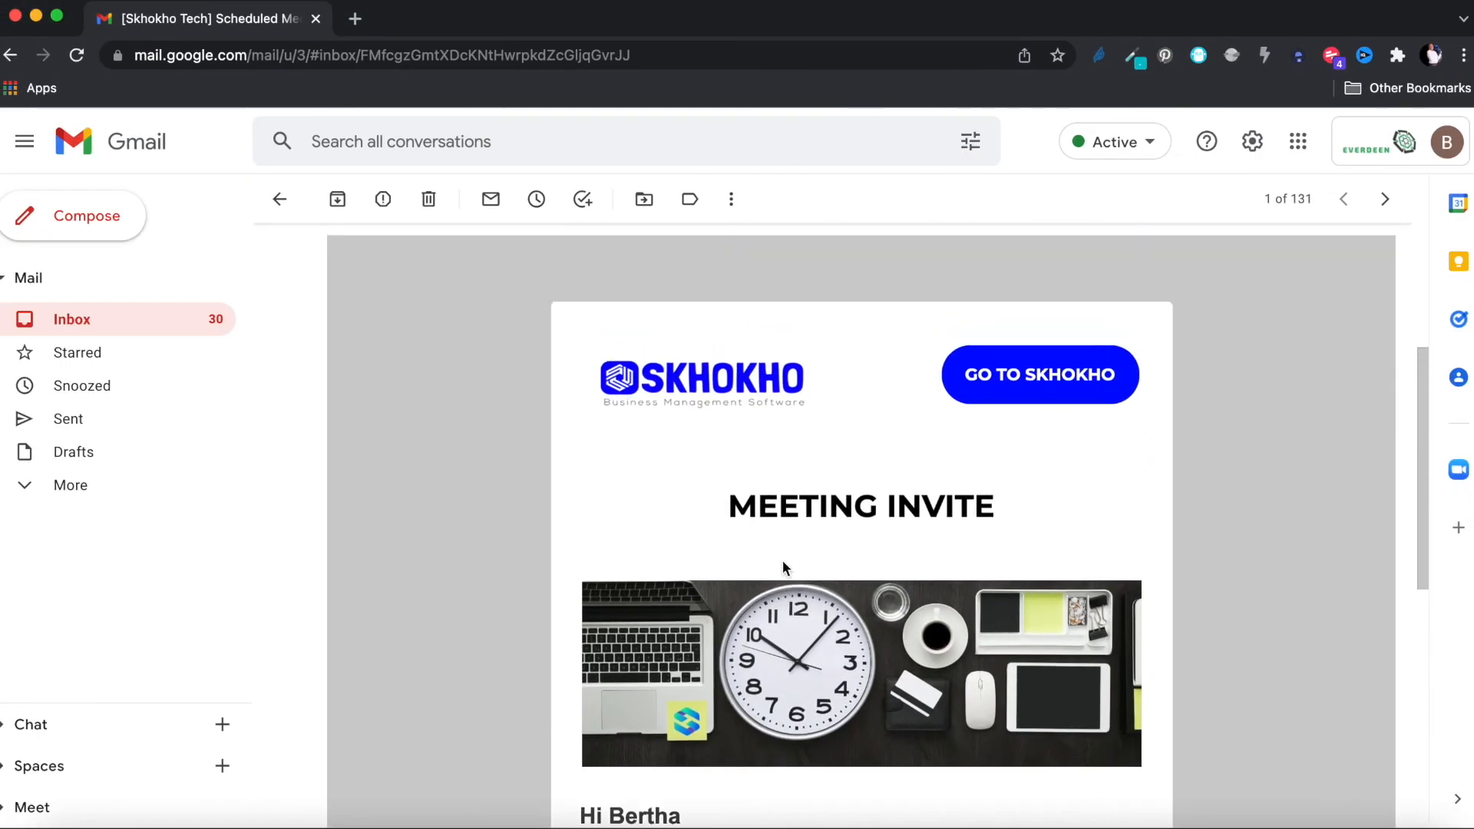
pyautogui.moveTo(747, 502); pyautogui.dragTo(1001, 504)
pyautogui.scroll(-6, 1000, 504)
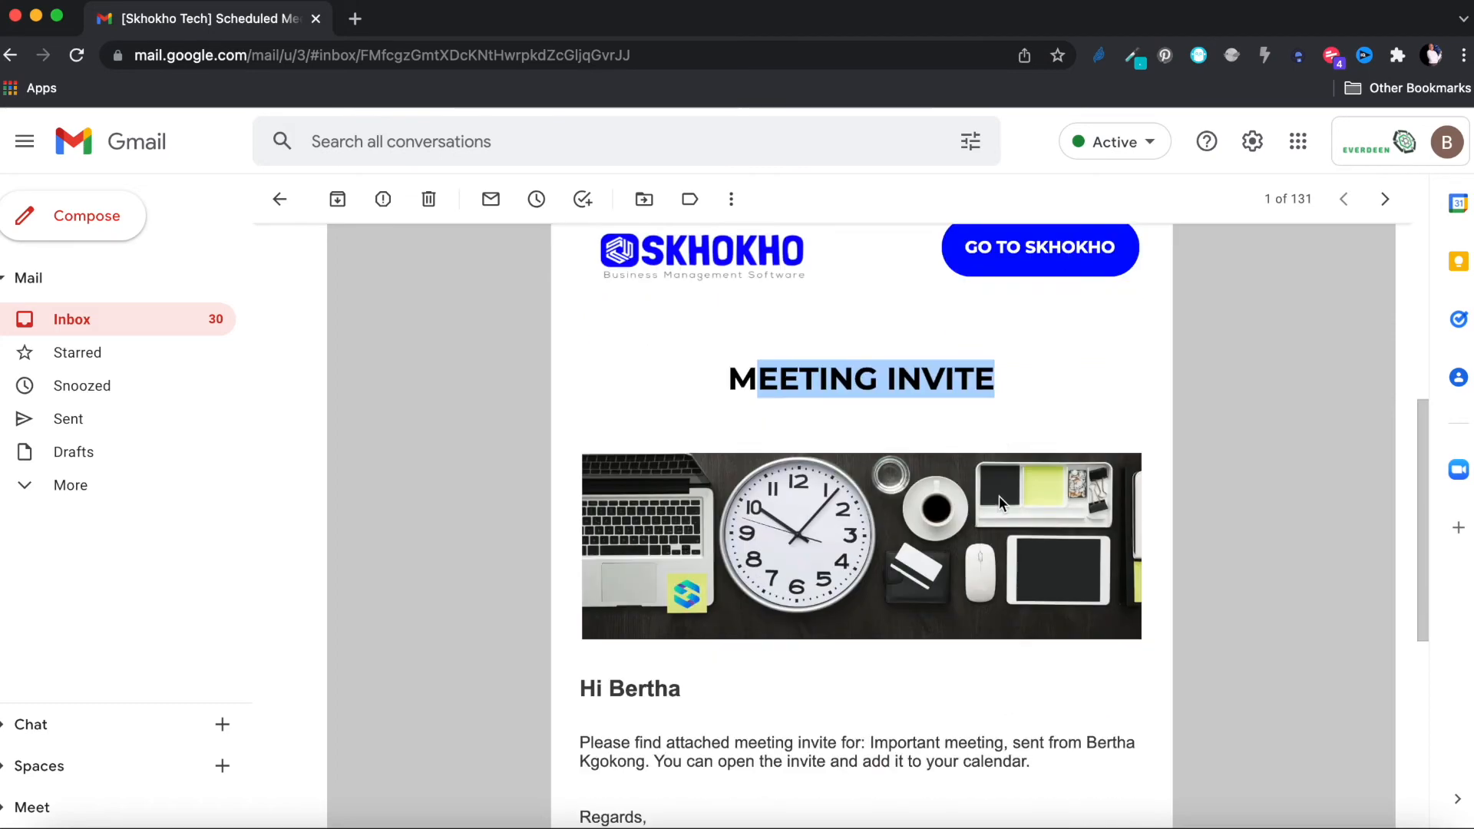
pyautogui.scroll(10, 1000, 504)
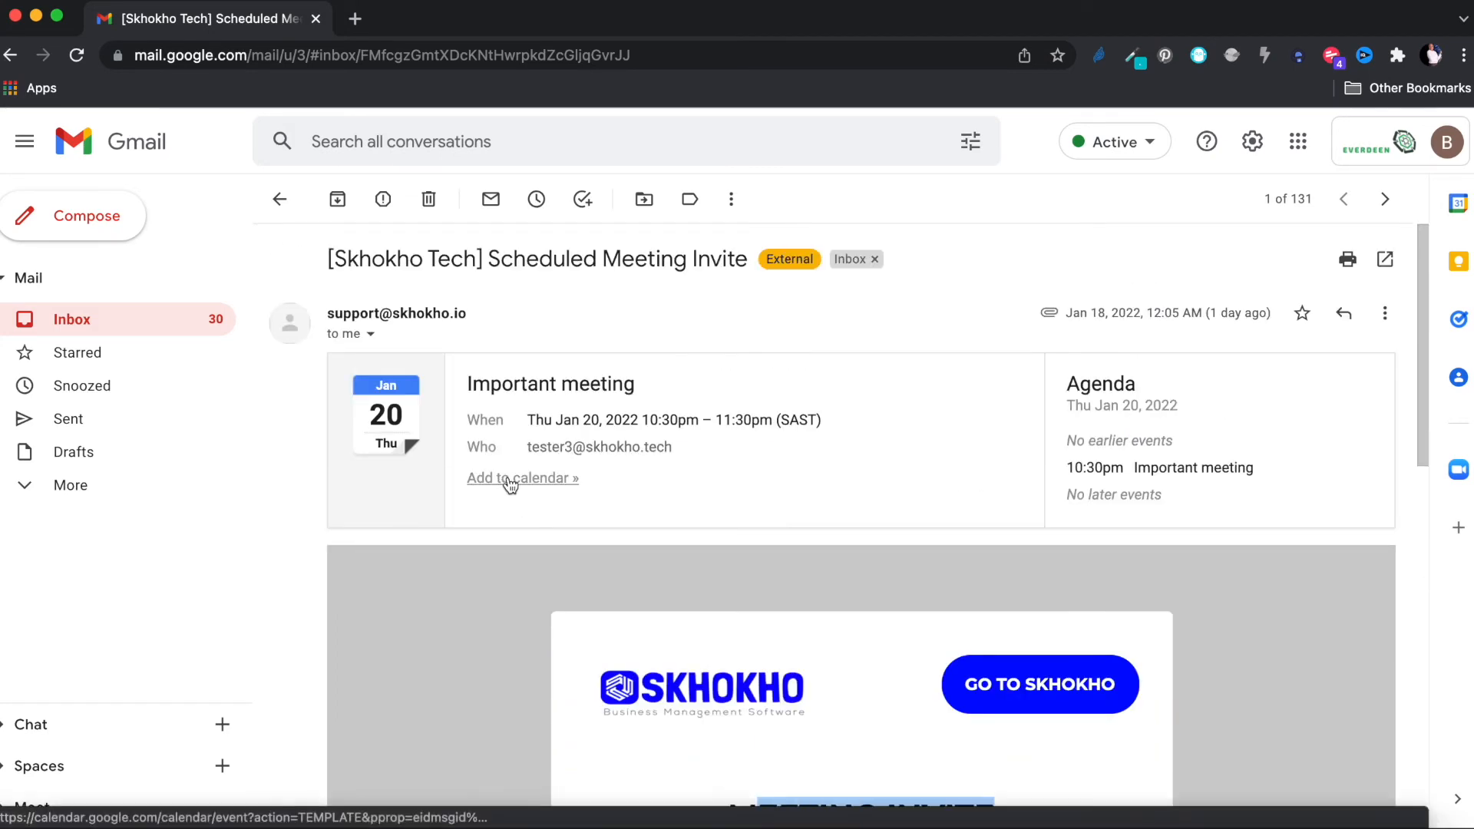
pyautogui.hotkey('ctrl', 'Right')
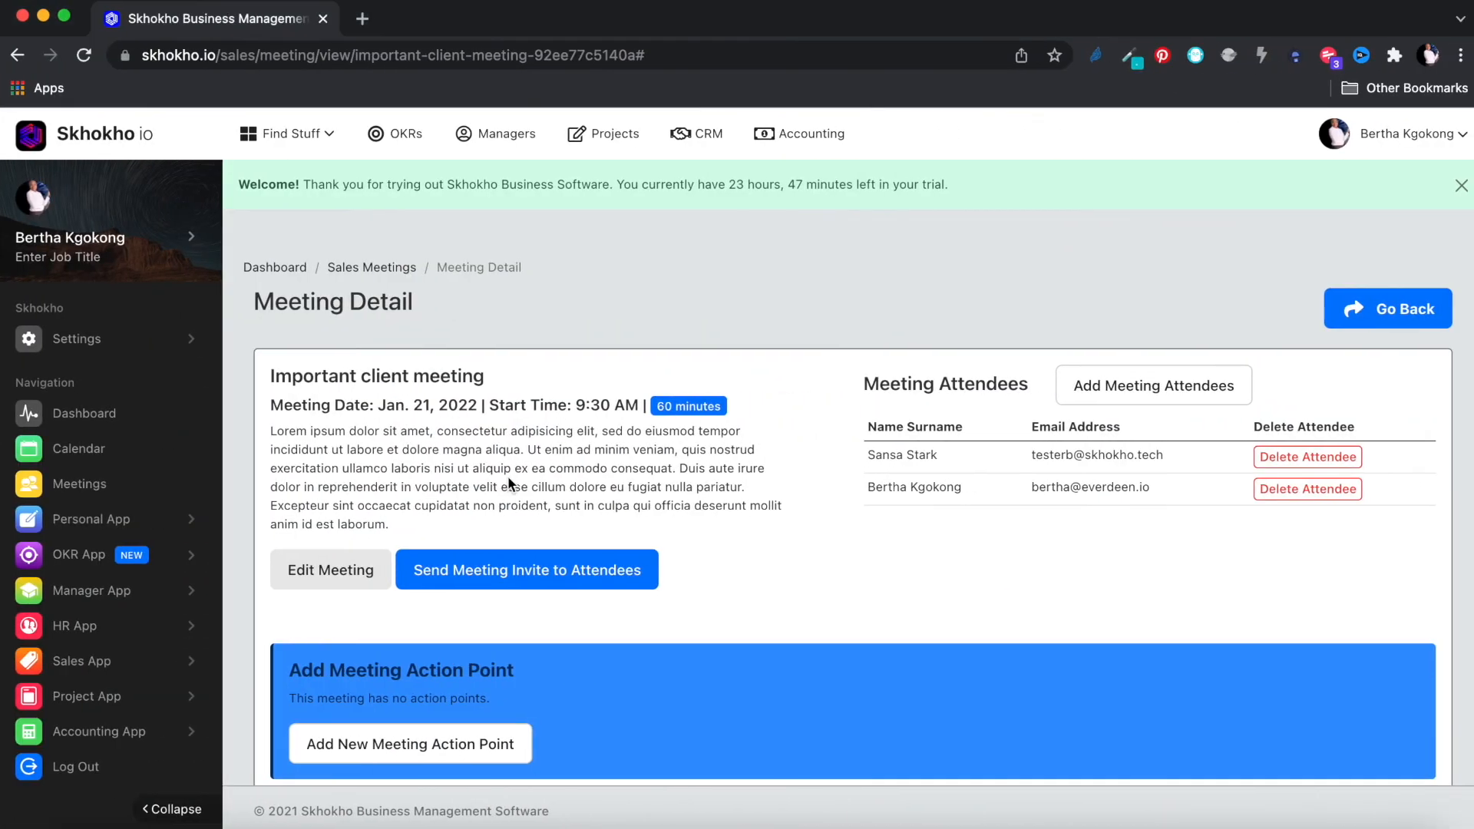
# Step: Start a new meeting action point titled 'Complete these things' with a pasted description
pyautogui.scroll(-3, 668, 527)
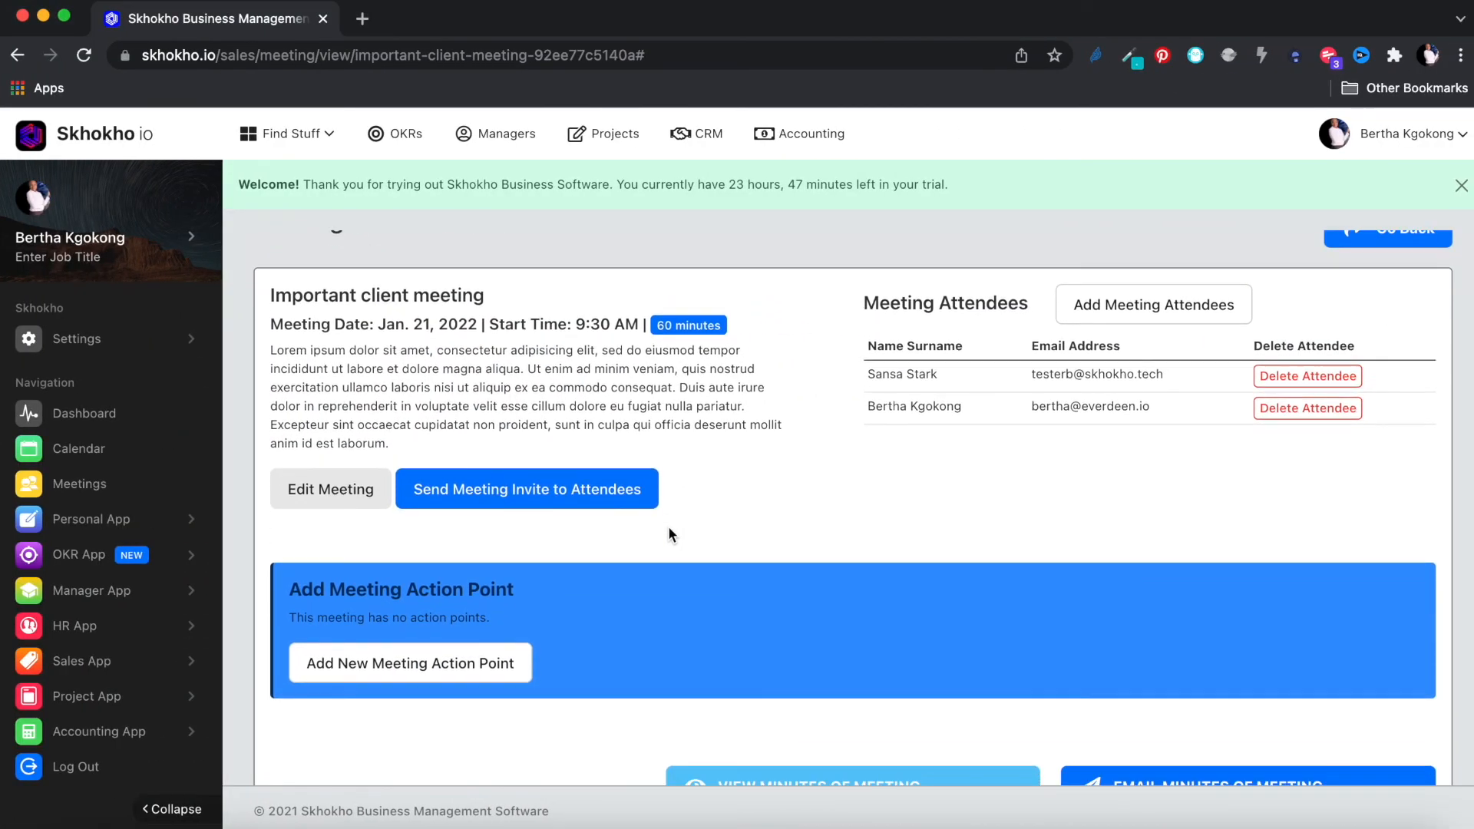
pyautogui.scroll(-1, 668, 526)
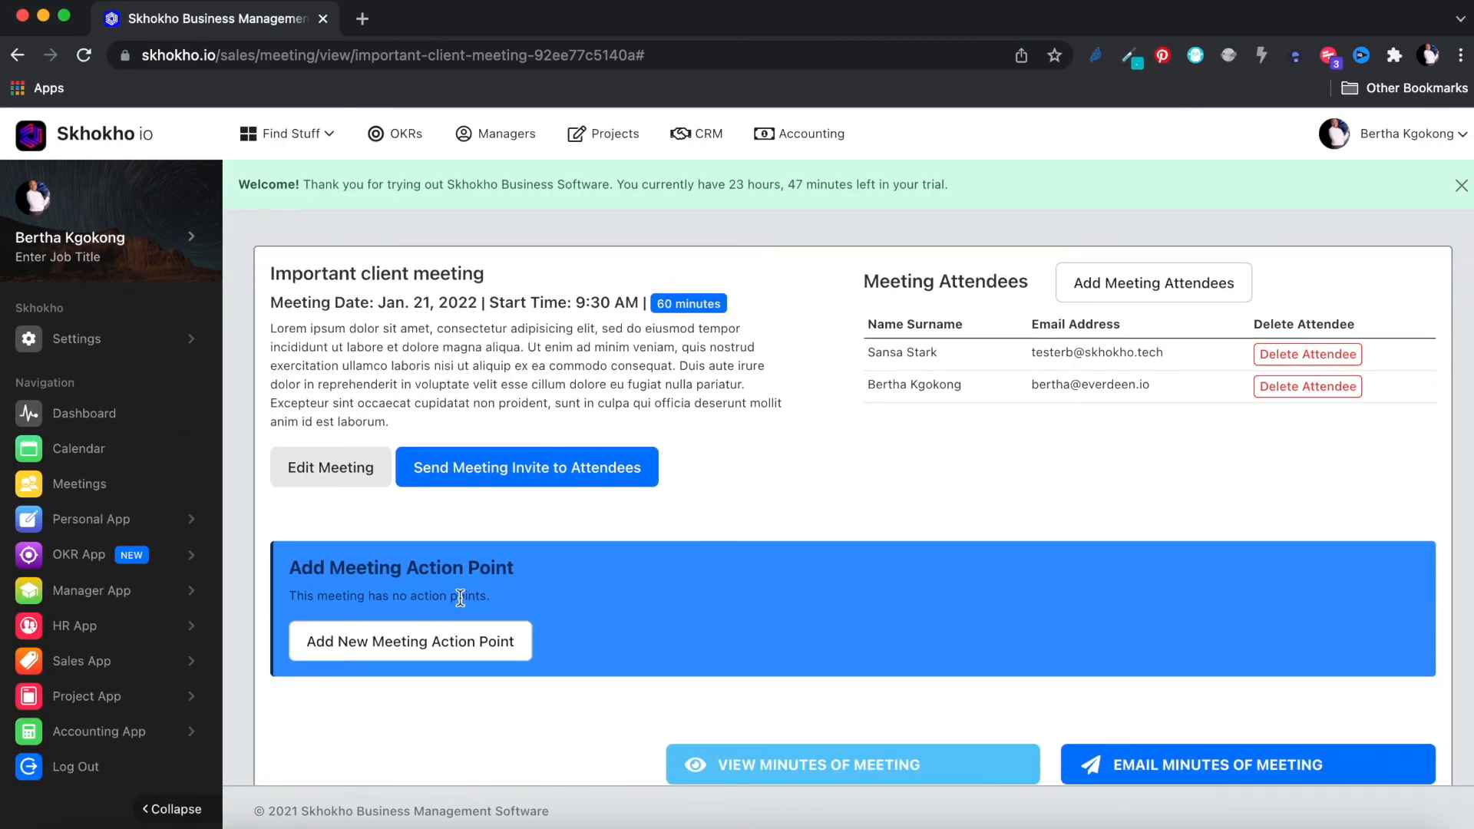
pyautogui.click(425, 642)
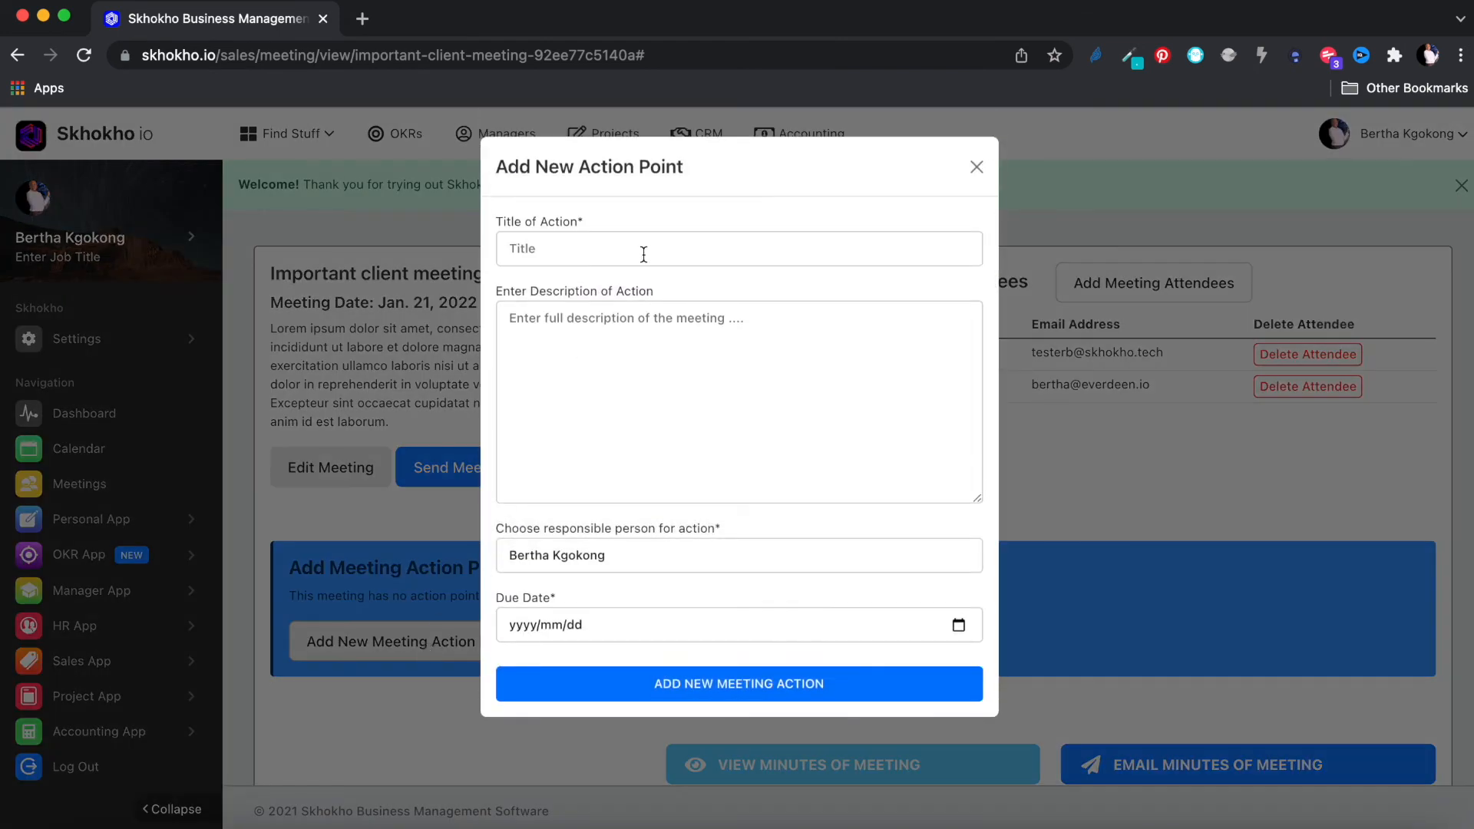
pyautogui.click(643, 254)
pyautogui.write('Complete')
pyautogui.write(' things')
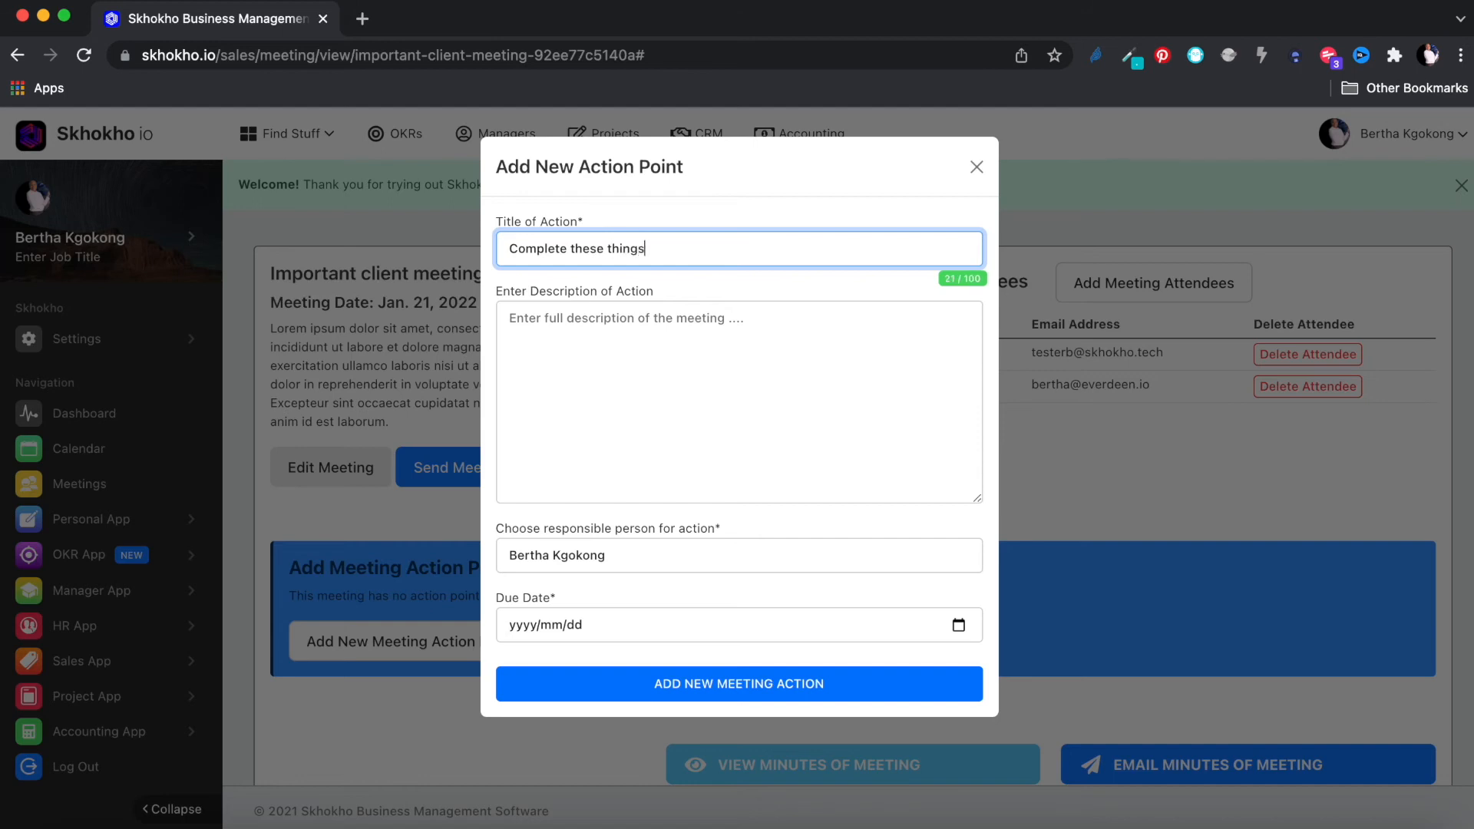
pyautogui.click(629, 352)
pyautogui.write('Lorem ipsum dolor sit amet, consectetur adipisicing elit, sed do eiusmod tempor incididunt ut labore et dolore magna aliqua. Ut enim ad minim veniam, quis nostrud exercitation ullamco laboris nisi ut aliquip ex ea commodo consequat. Duis aute irure dolor in reprehenderit in voluptate velit esse cillum dolore eu fugiat nulla pariatur. Excepteur sint occaecat cupidatat non proident, sunt in culpa qui officia deserunt mollit anim id est laborum.')
# Step: Assign the action point to the second attendee, due January 27, 2022, and save it
pyautogui.click(756, 555)
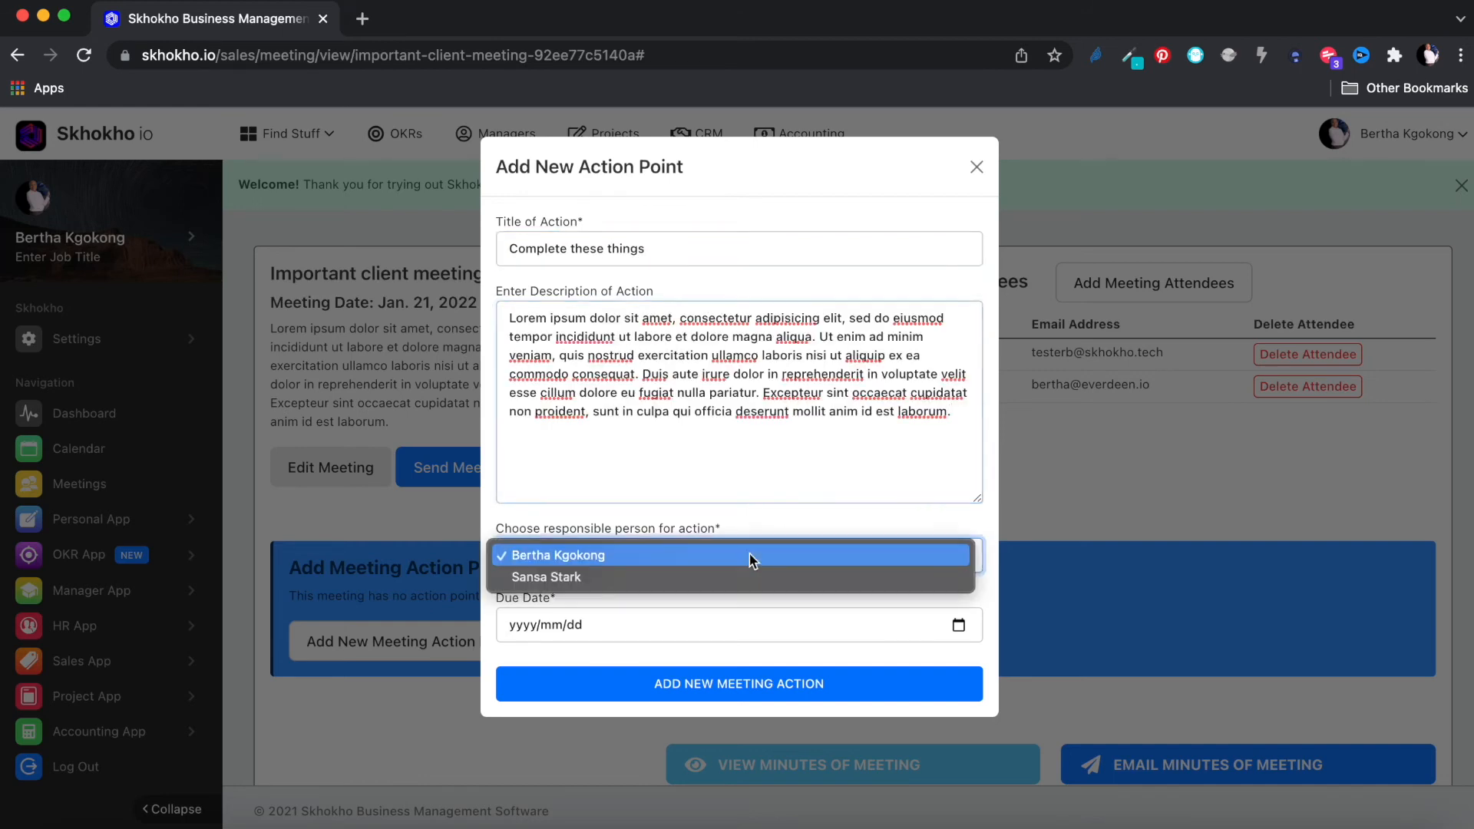
pyautogui.click(721, 577)
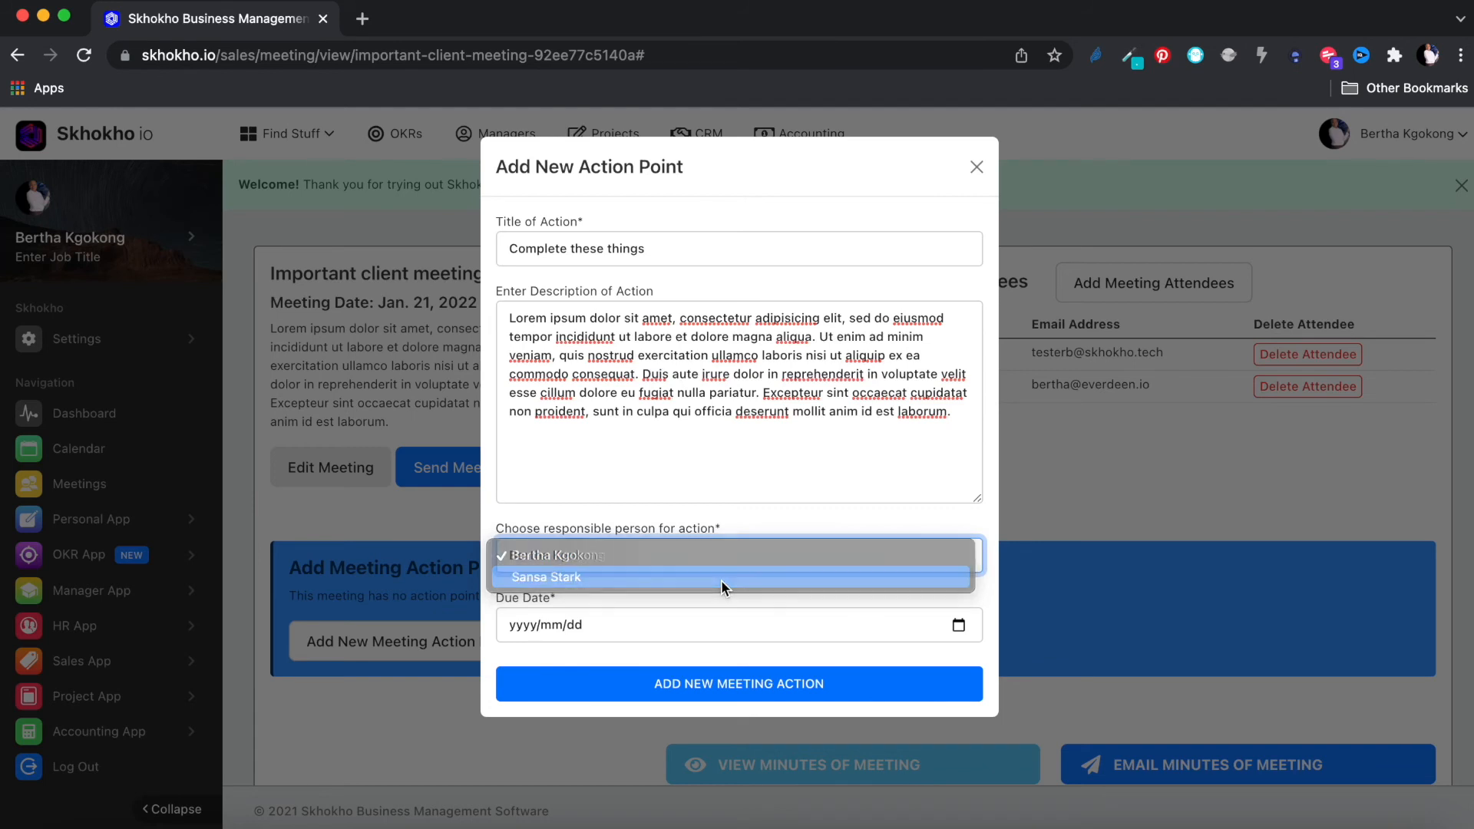
pyautogui.click(958, 624)
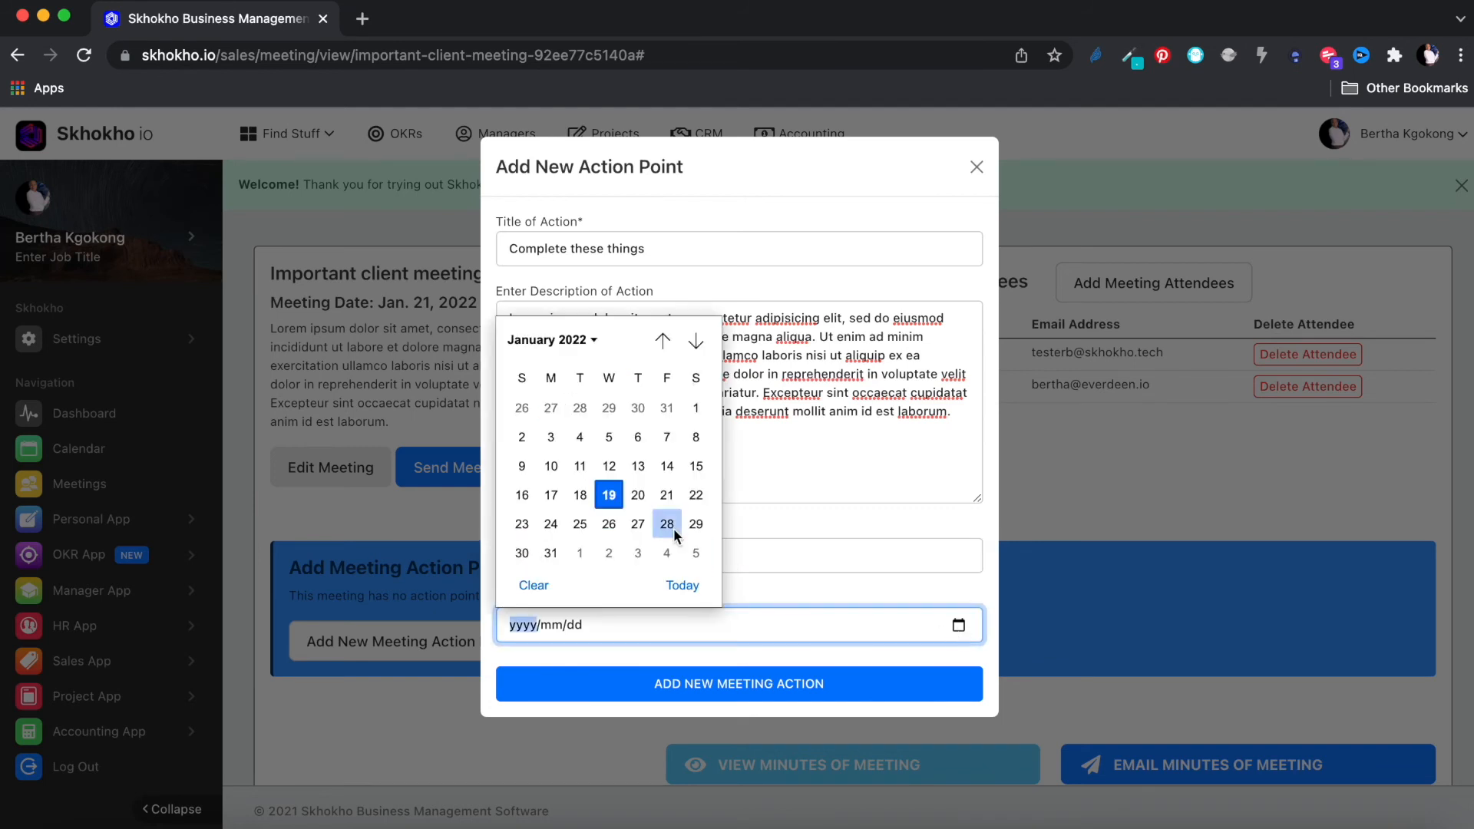
pyautogui.click(642, 524)
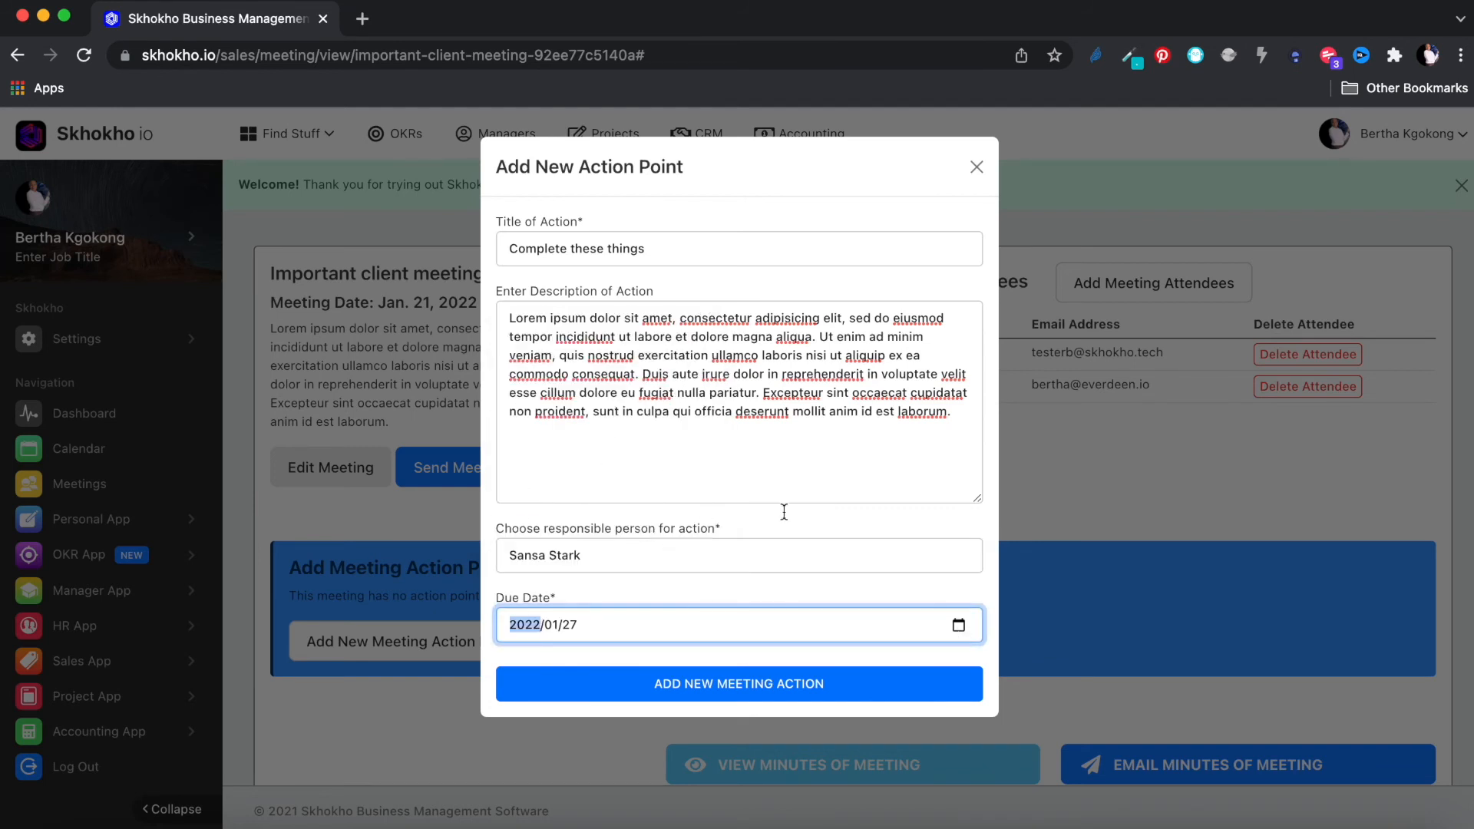
pyautogui.click(798, 690)
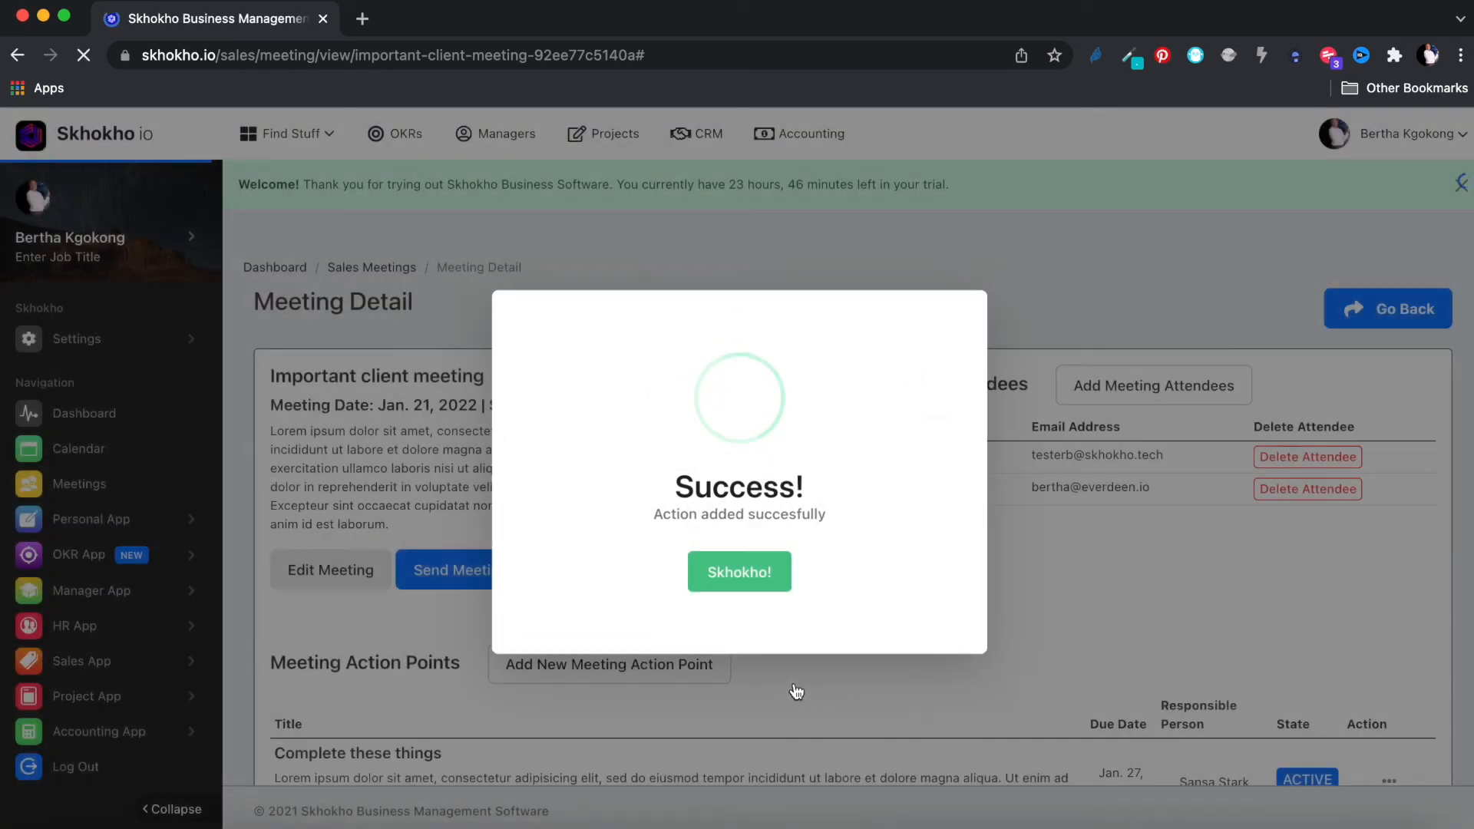
pyautogui.click(757, 572)
# Step: Open the View Minutes of Meeting link in a new browser tab
pyautogui.scroll(-3, 828, 596)
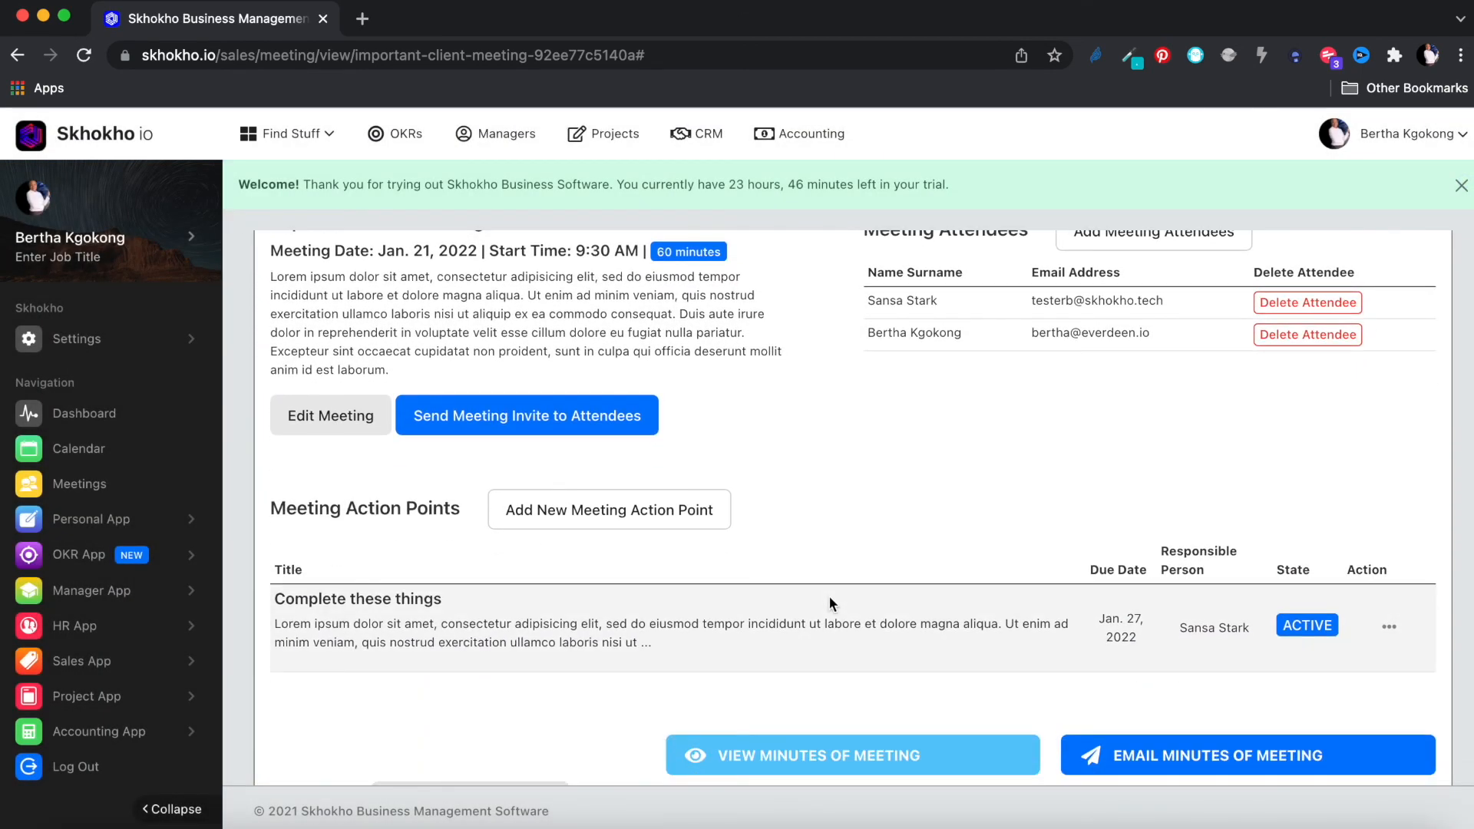
pyautogui.scroll(-3, 827, 596)
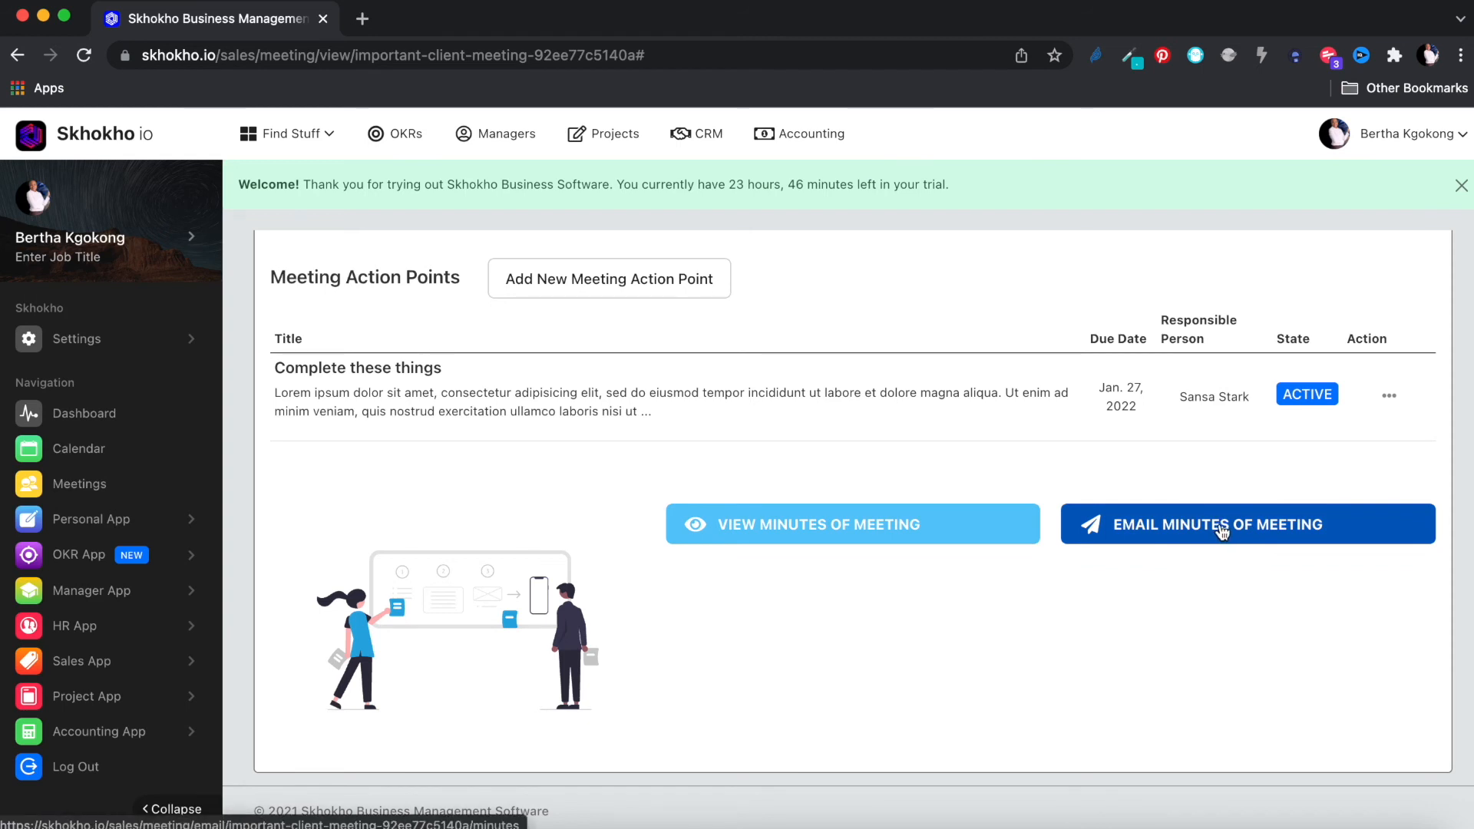
pyautogui.rightClick(849, 529)
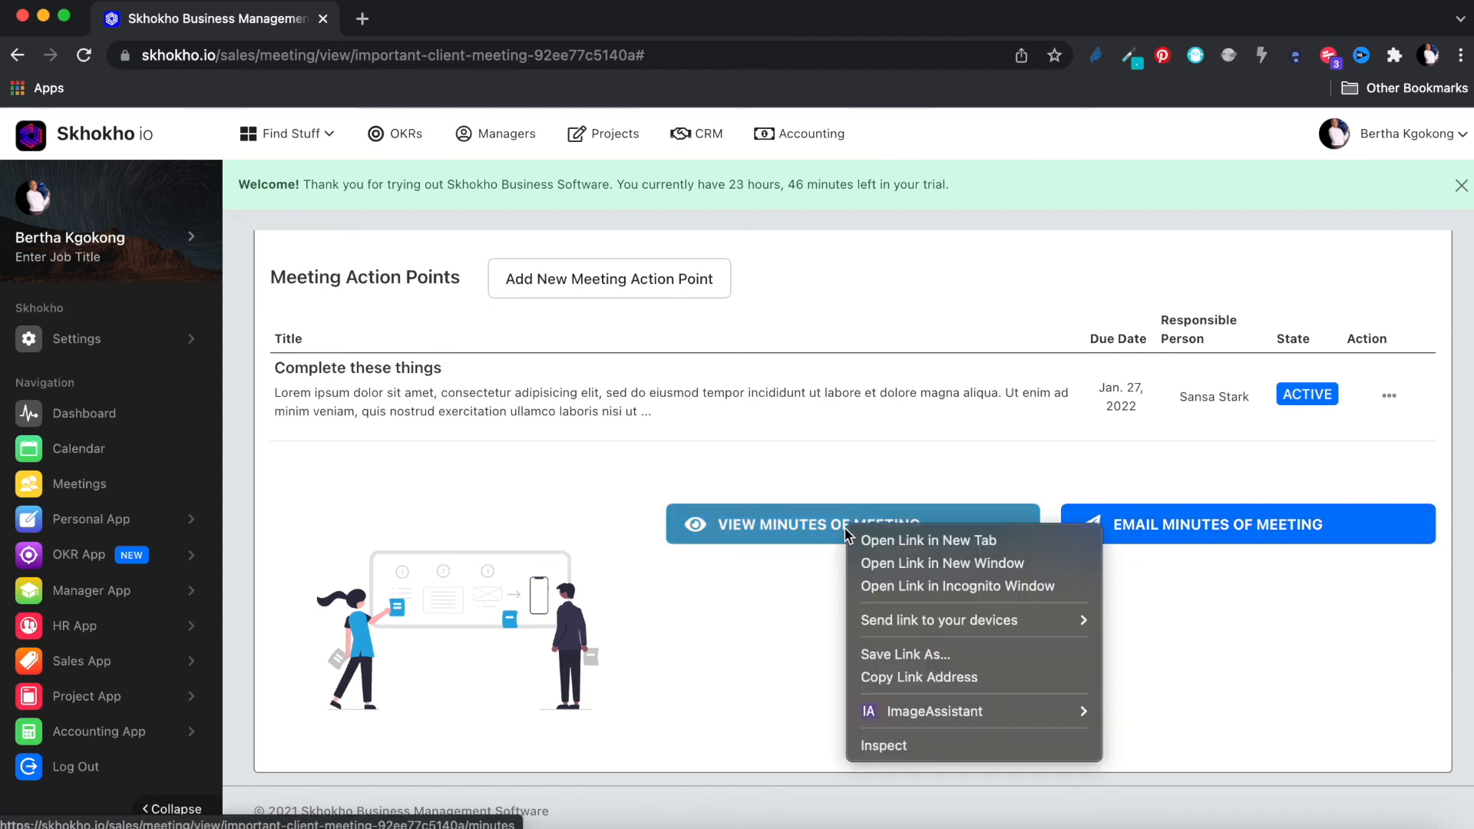
pyautogui.click(896, 541)
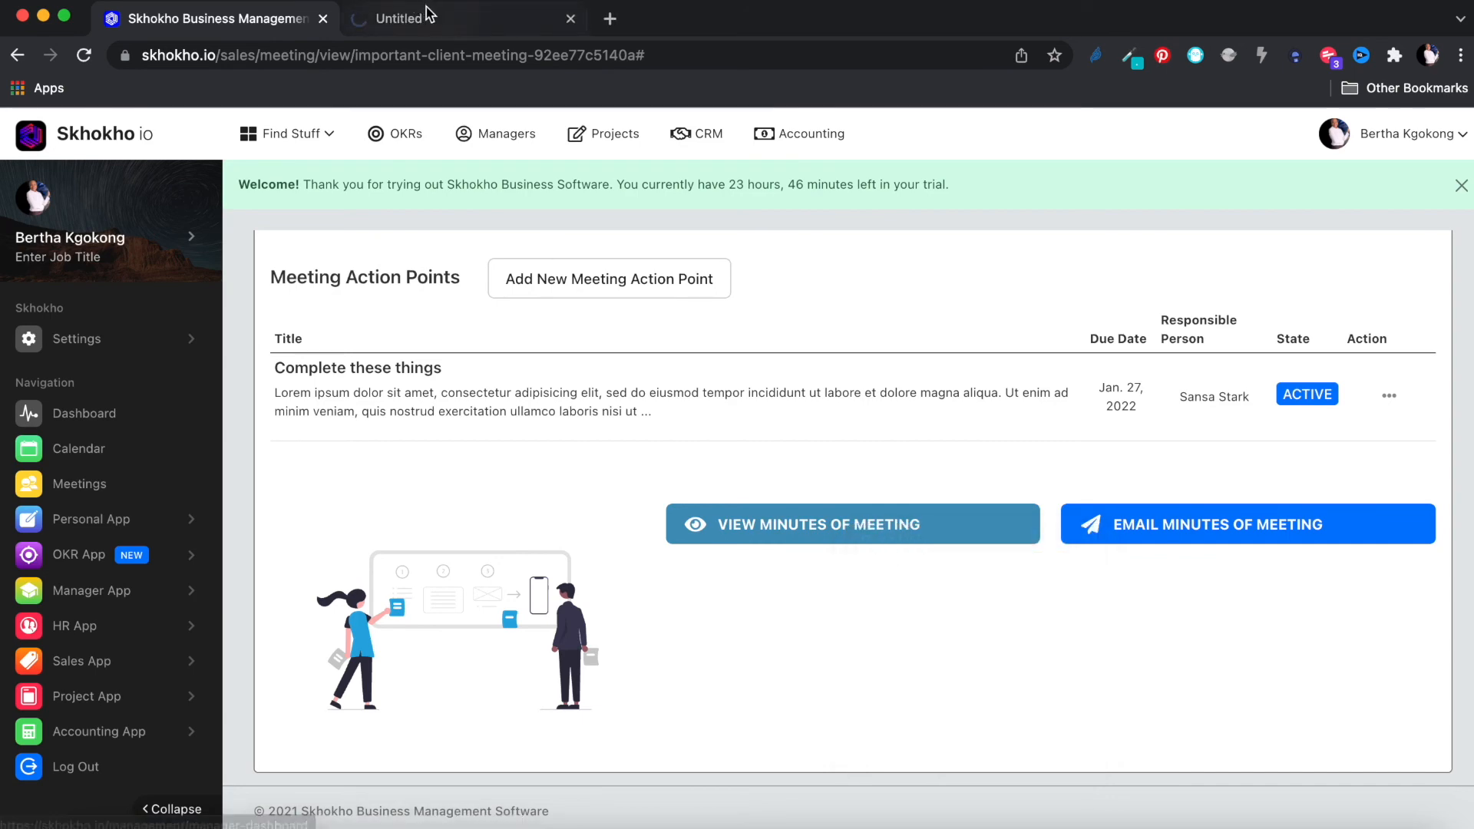
# Step: Review the Important client meeting minutes PDF, then go back to the meeting tab
pyautogui.click(434, 22)
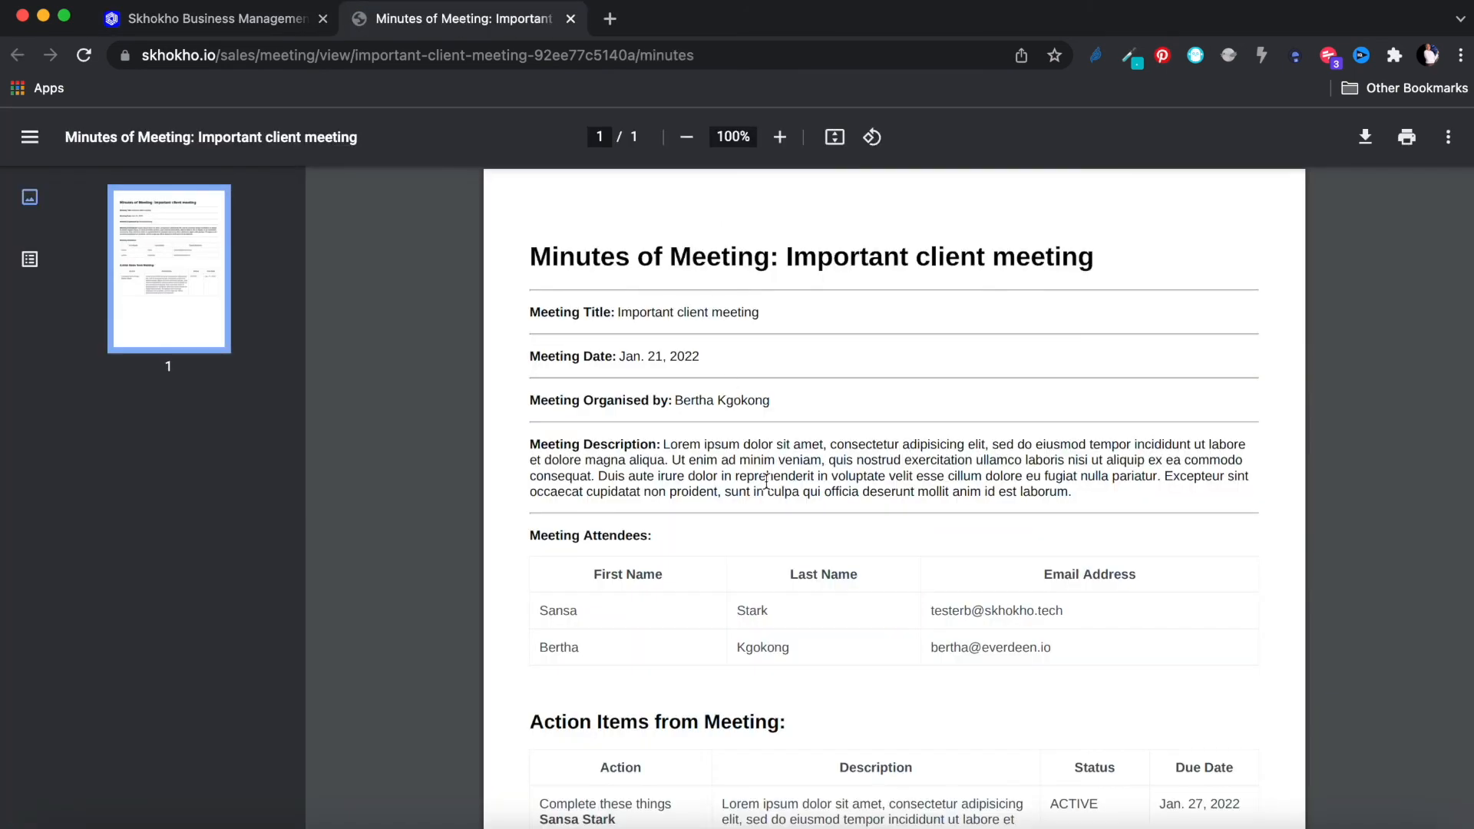
pyautogui.scroll(-3, 766, 481)
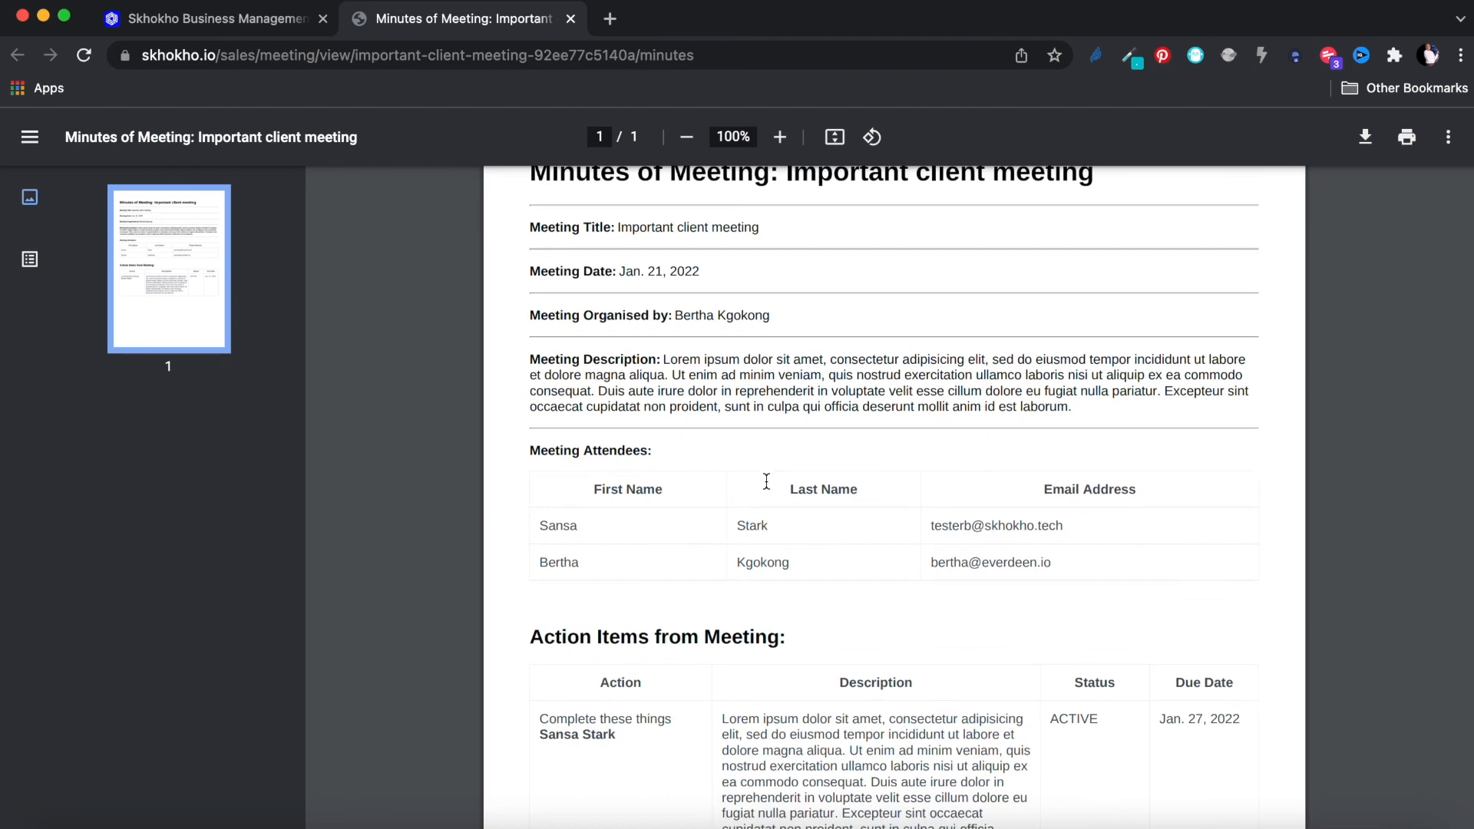
pyautogui.scroll(-3, 826, 725)
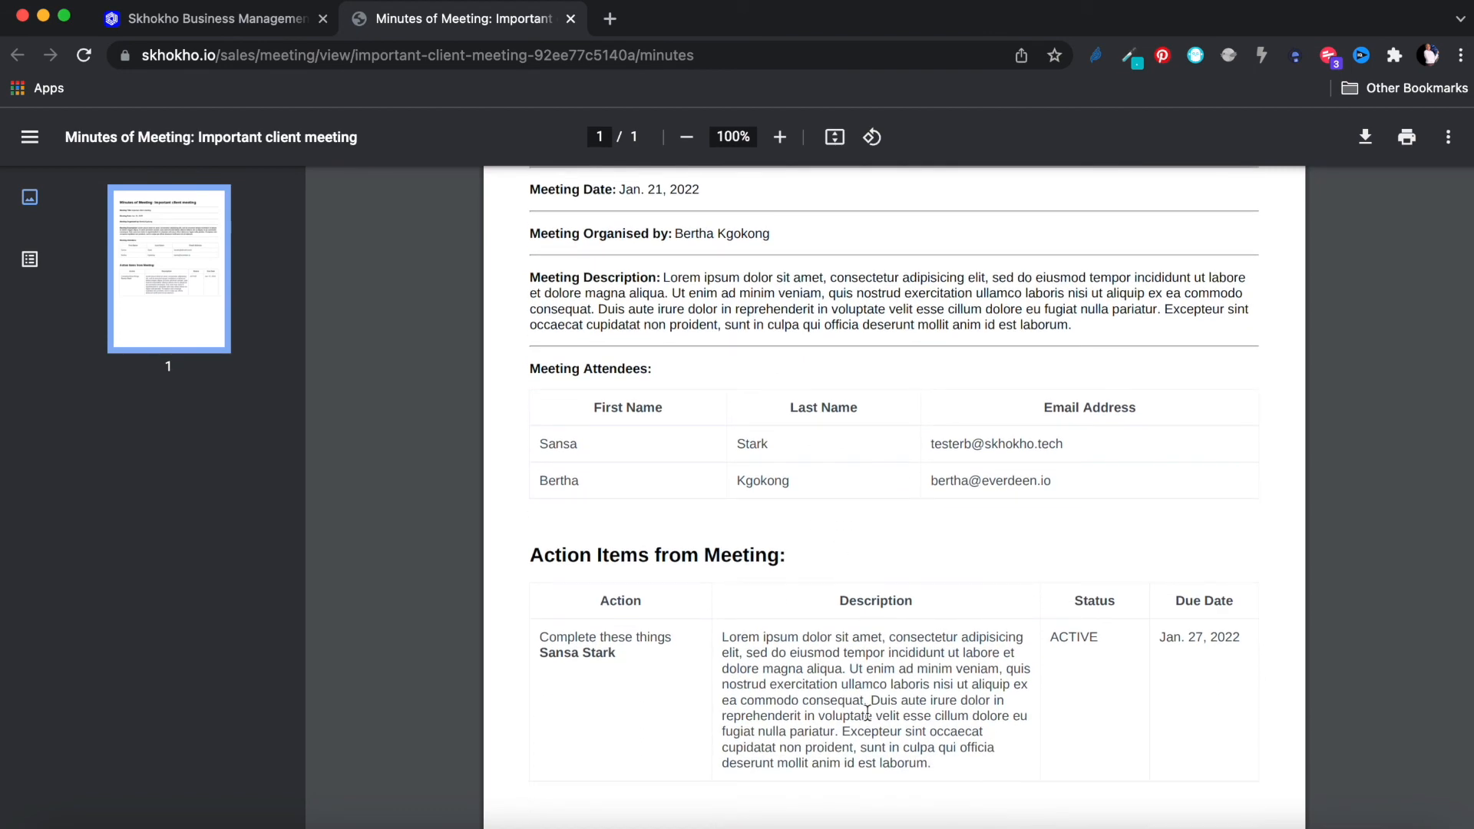
pyautogui.scroll(5, 868, 714)
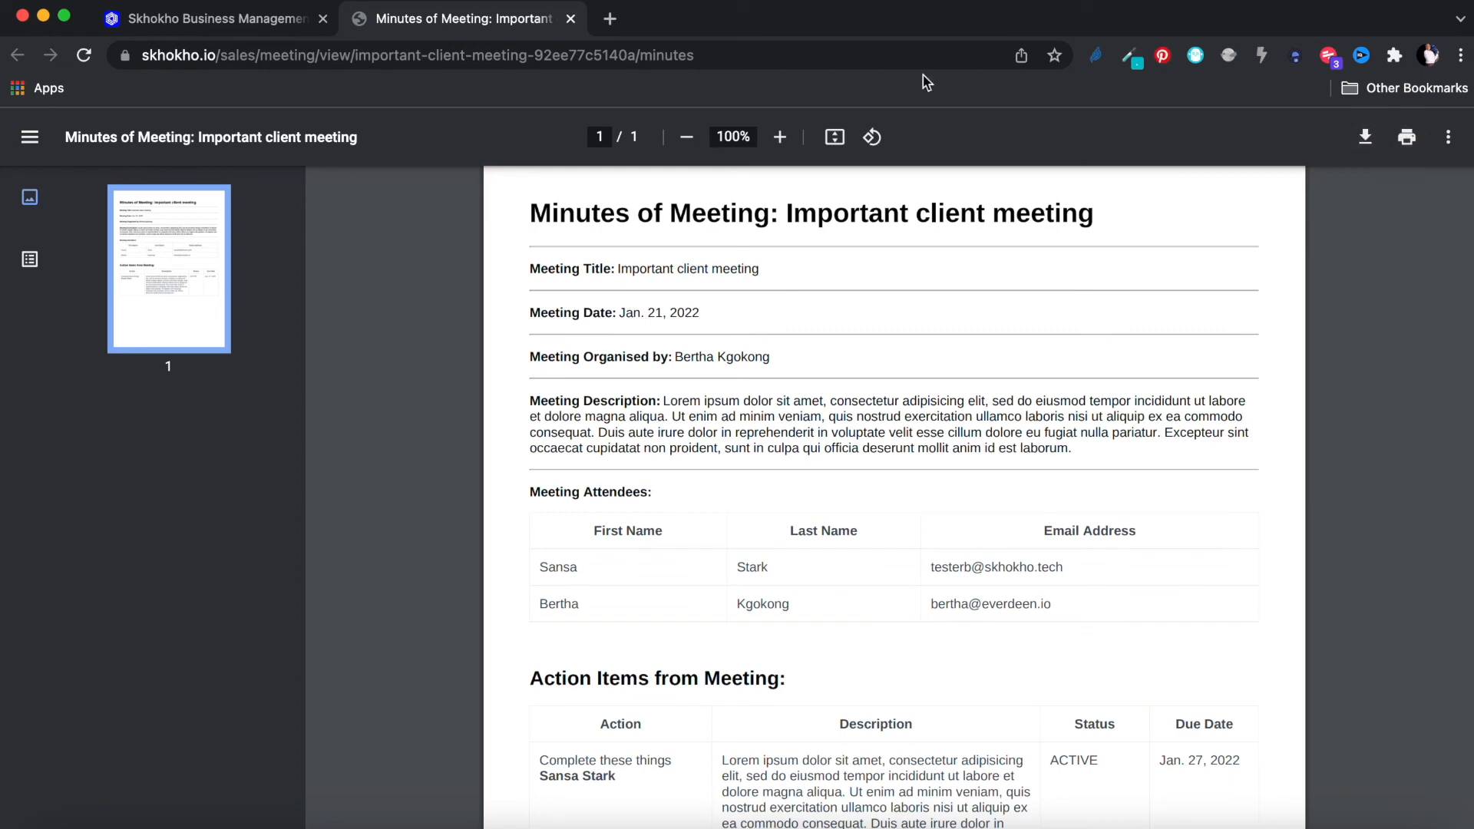
pyautogui.click(230, 23)
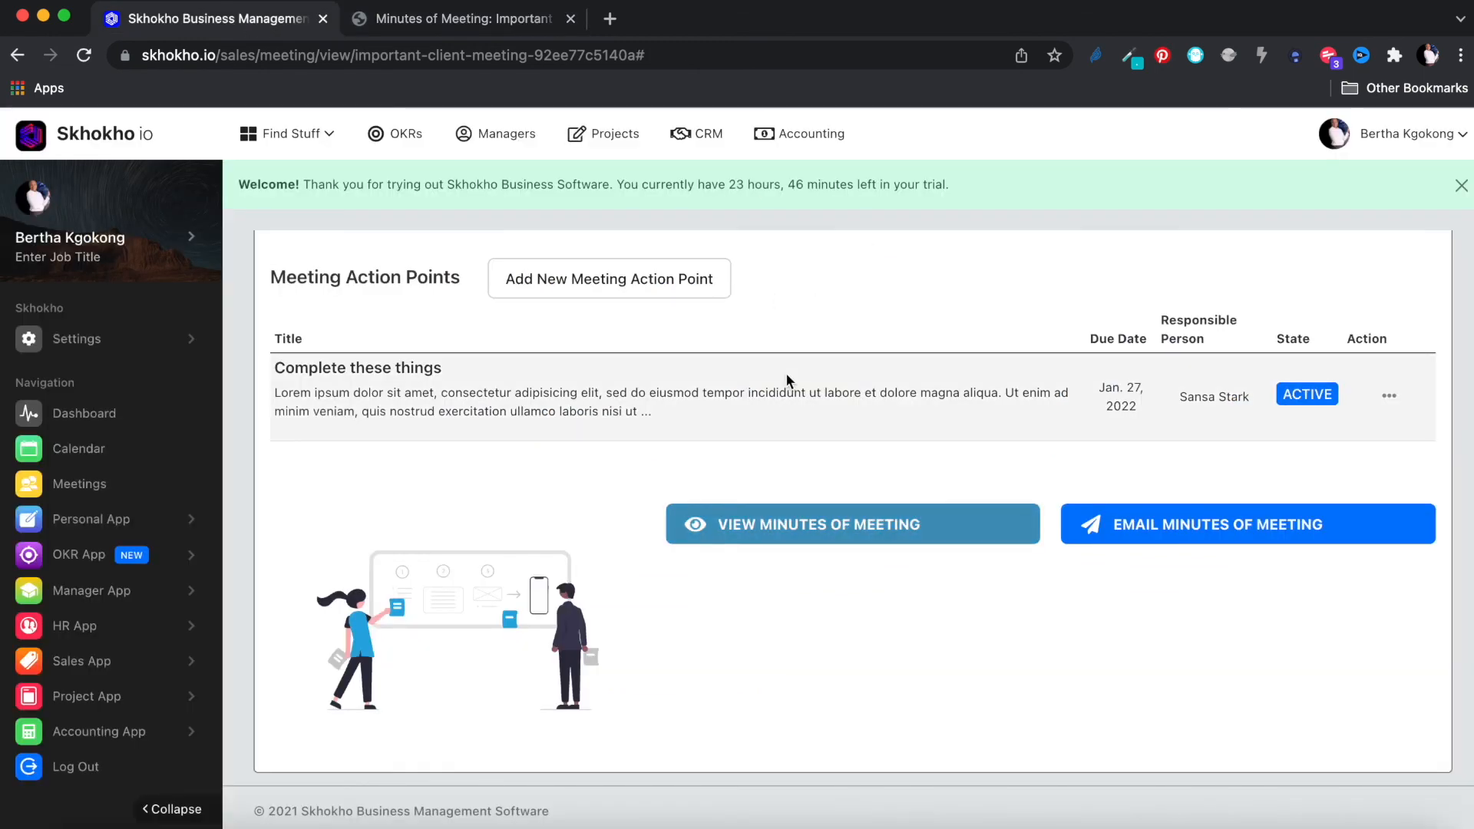
pyautogui.scroll(3, 785, 371)
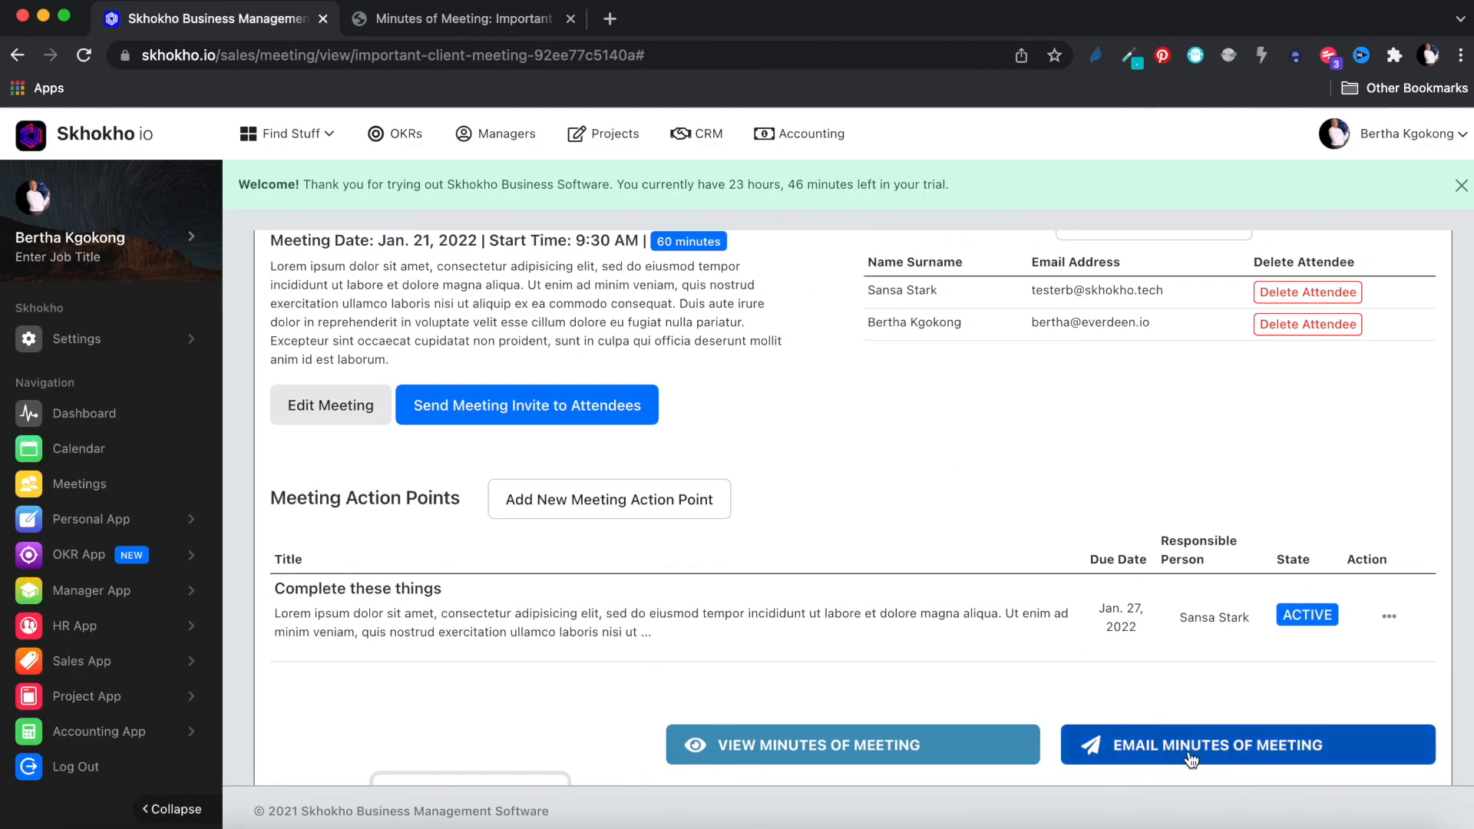
pyautogui.scroll(3, 1080, 503)
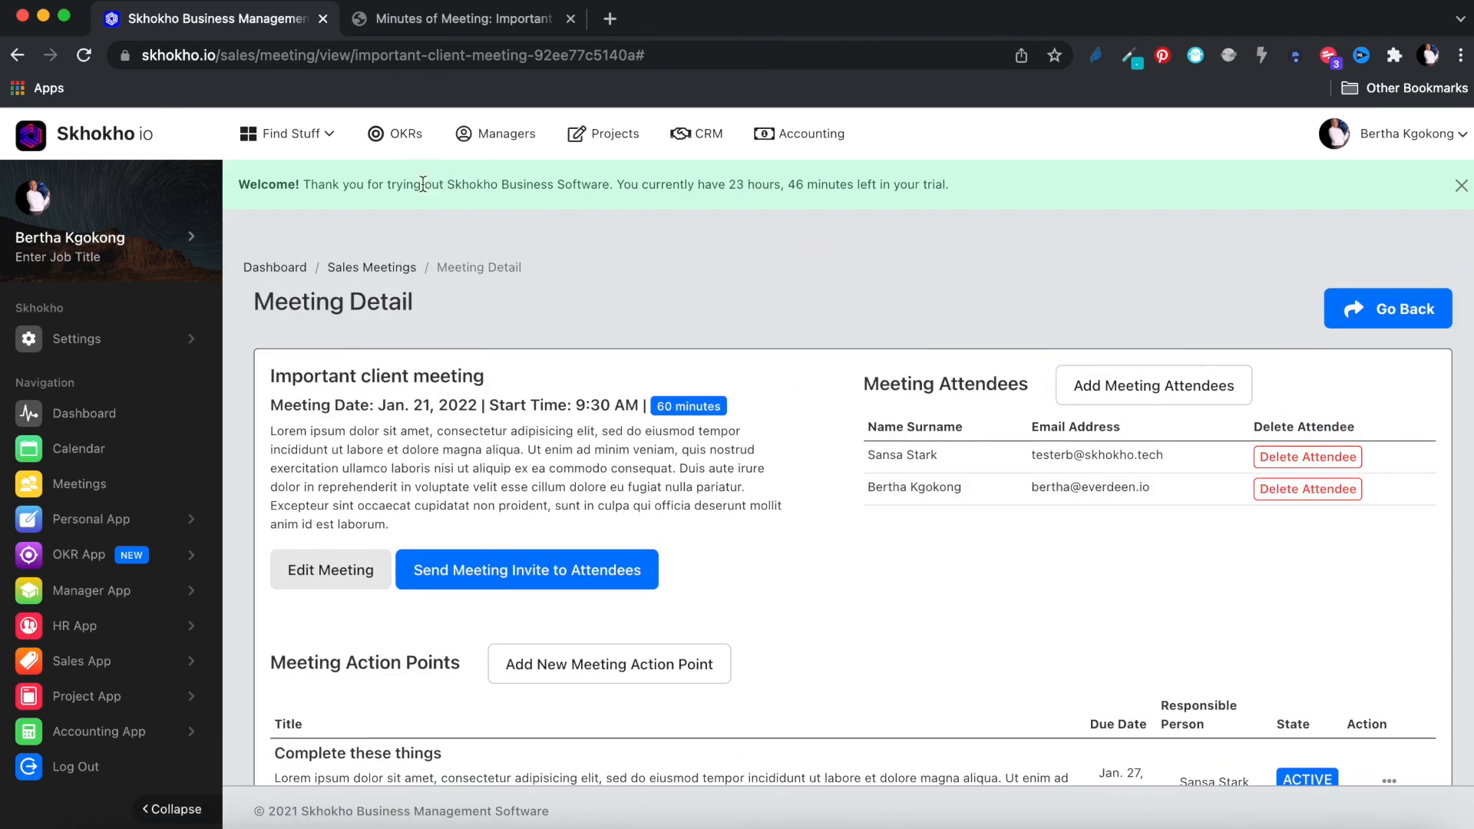
pyautogui.click(18, 56)
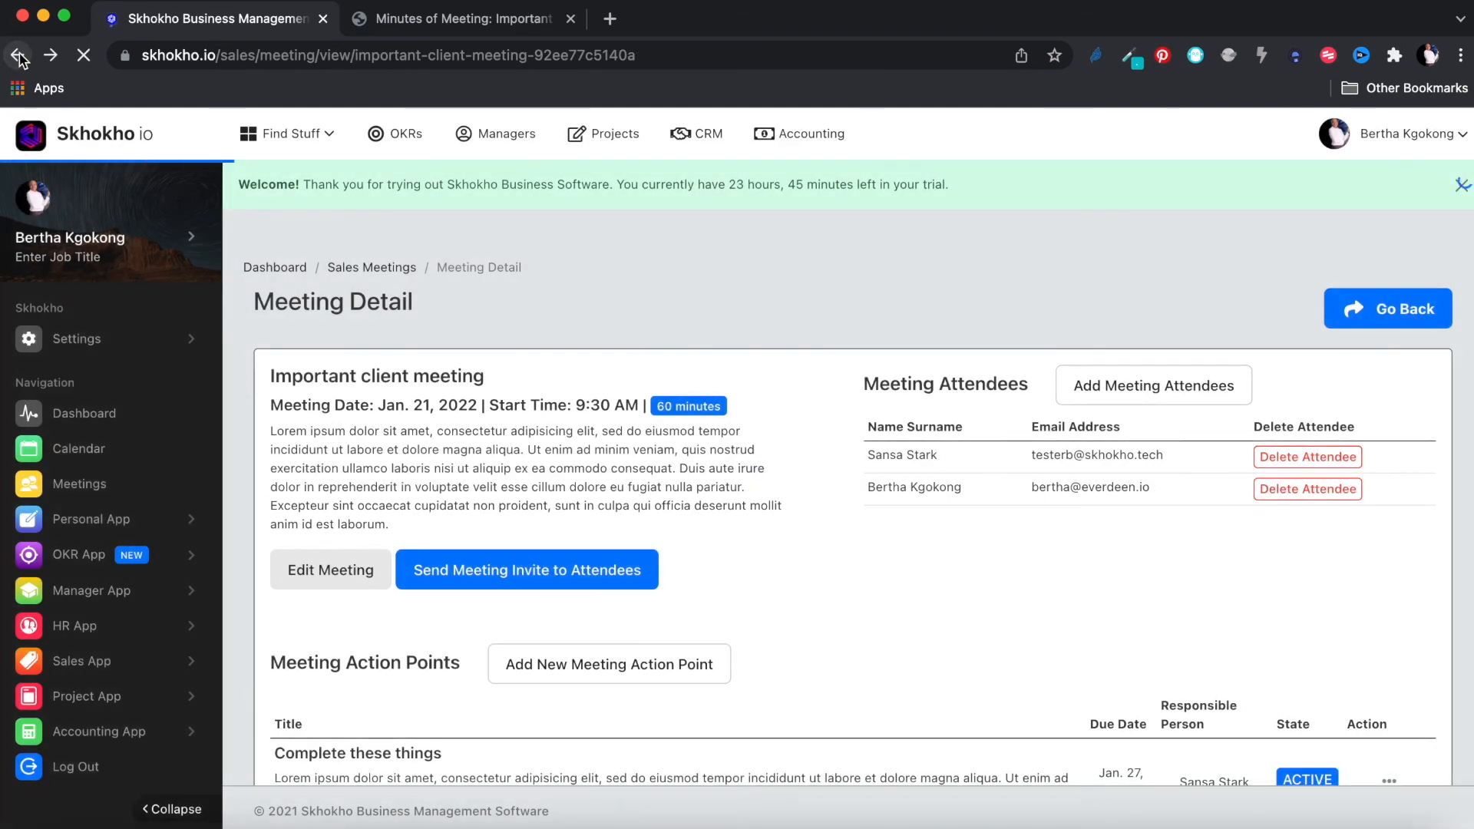
# Step: Return to the Sell some macbooks hustle, check its Documents and Notes, and open the Hustle List
pyautogui.click(18, 56)
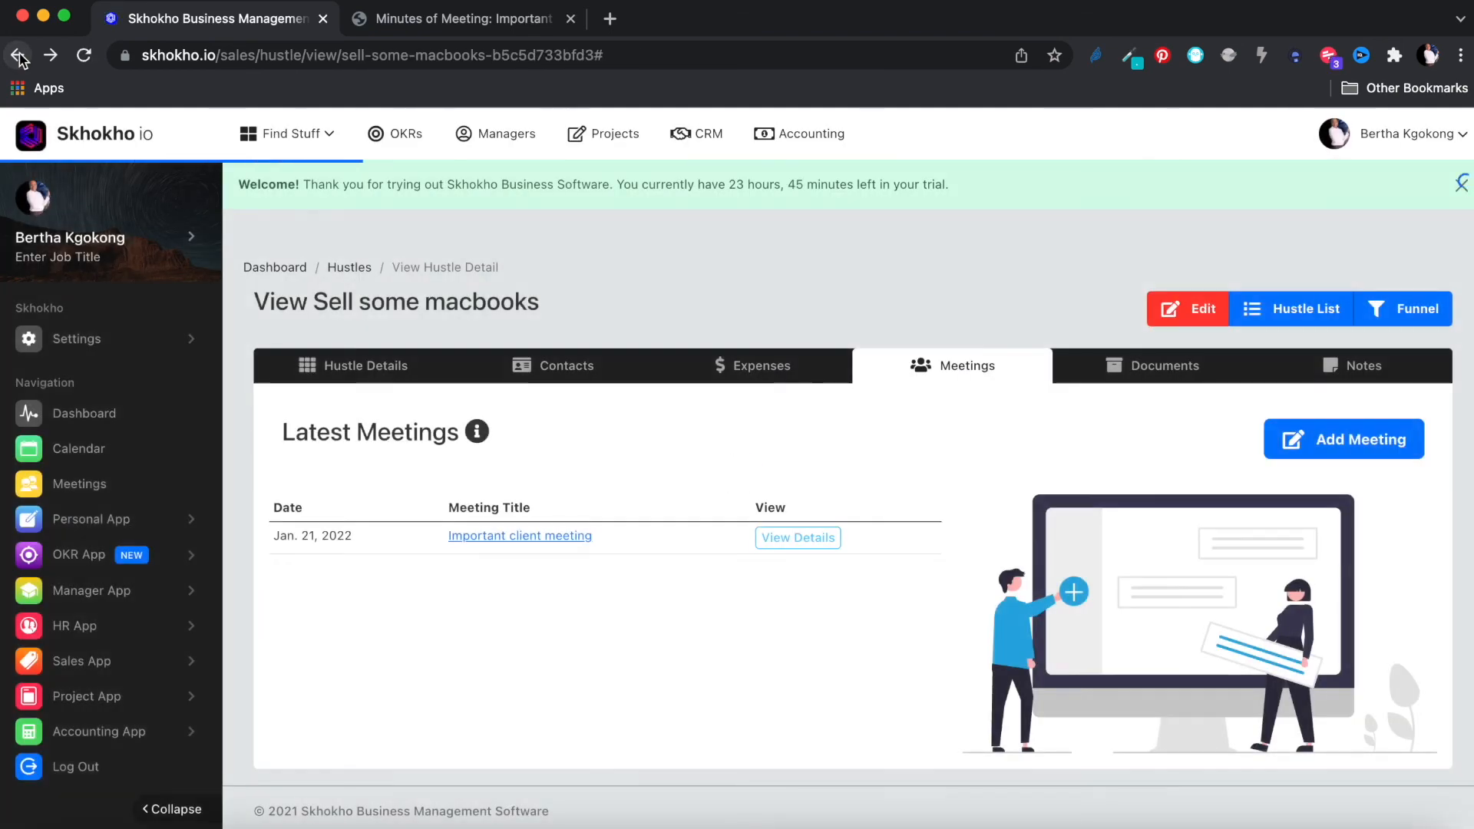
pyautogui.click(1142, 365)
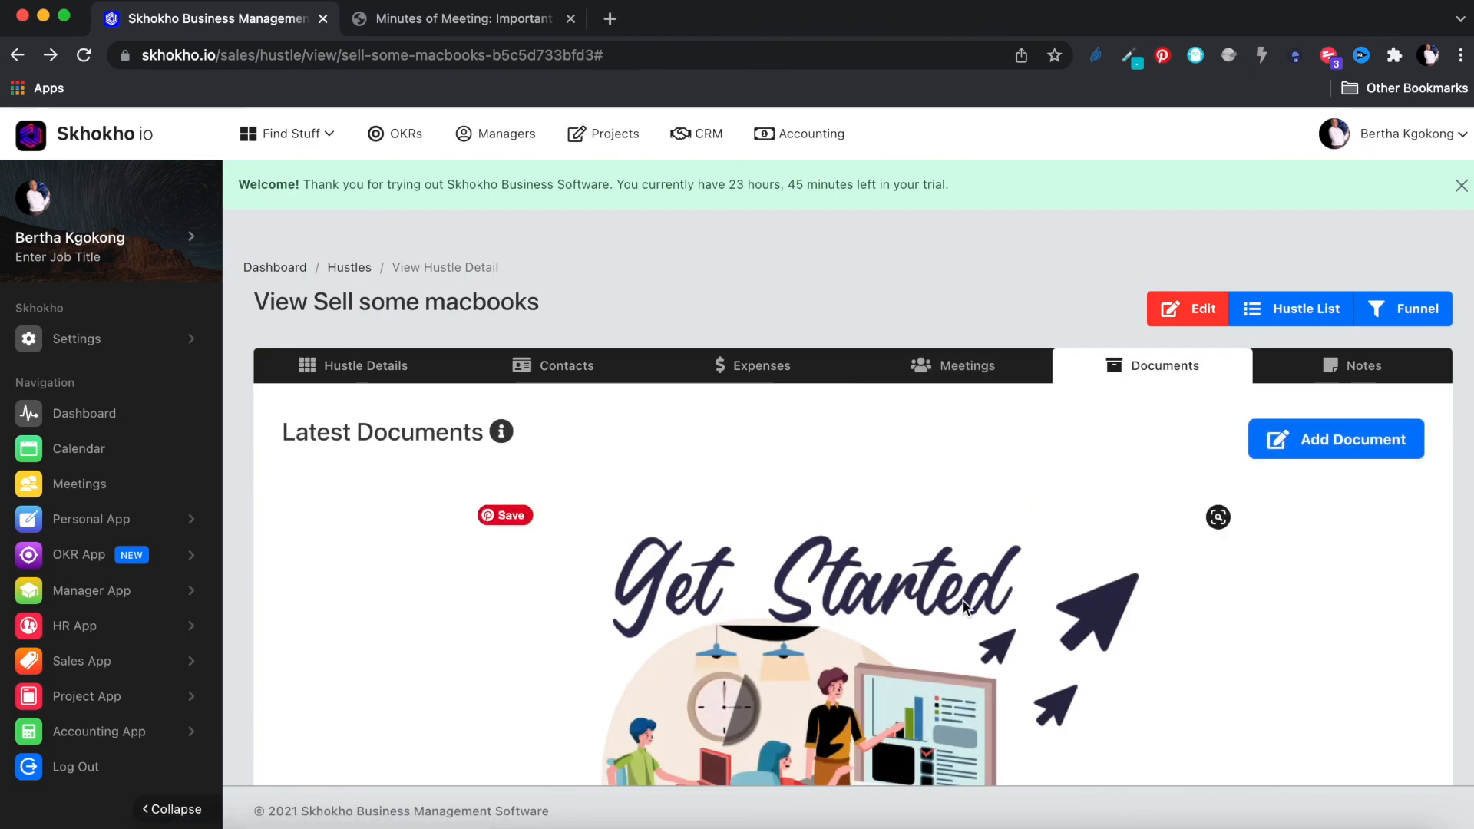
pyautogui.scroll(-2, 959, 583)
pyautogui.scroll(2, 1070, 511)
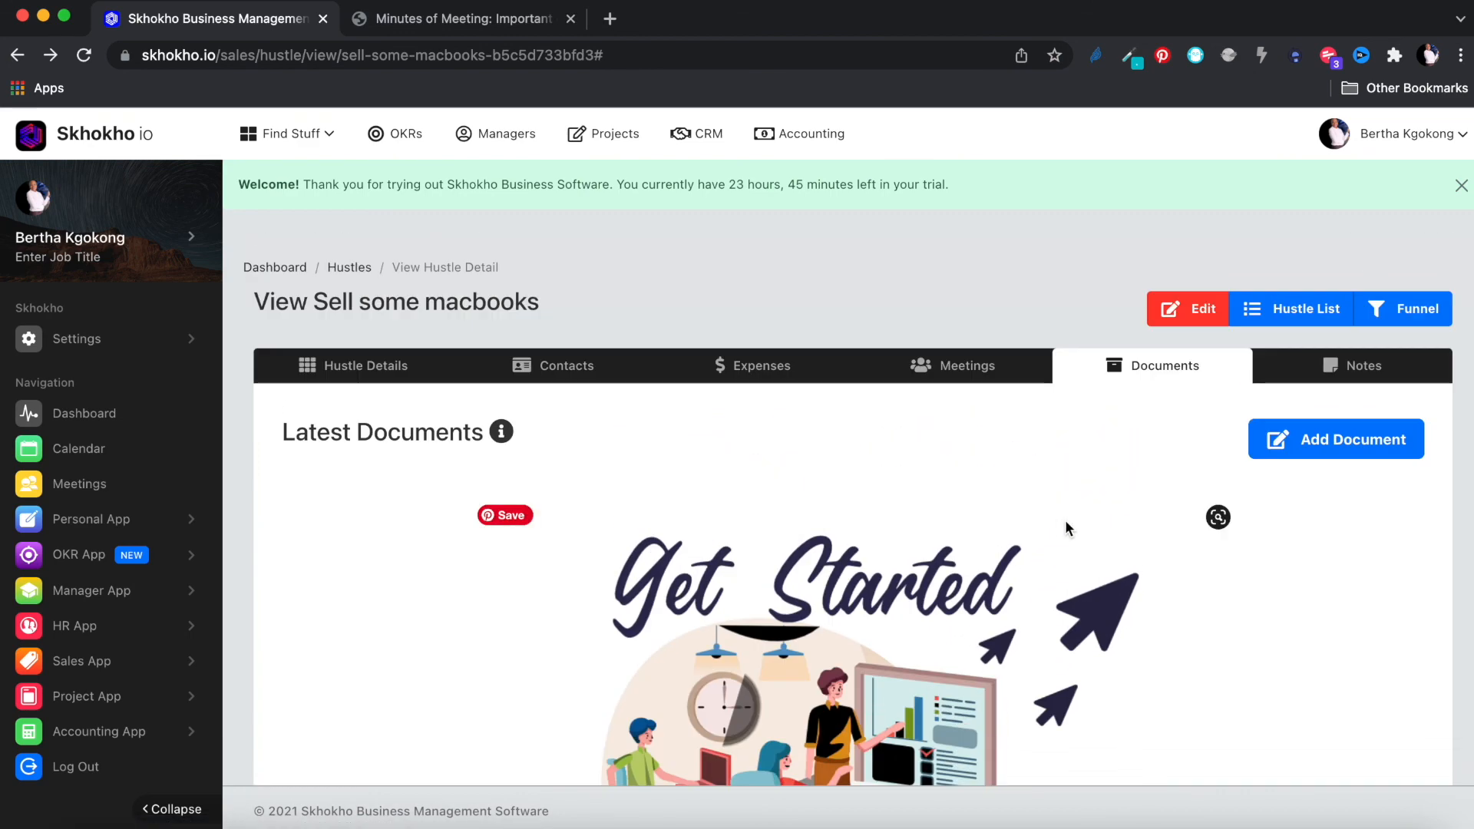
pyautogui.click(1364, 365)
pyautogui.scroll(-2, 859, 629)
pyautogui.scroll(-1, 858, 628)
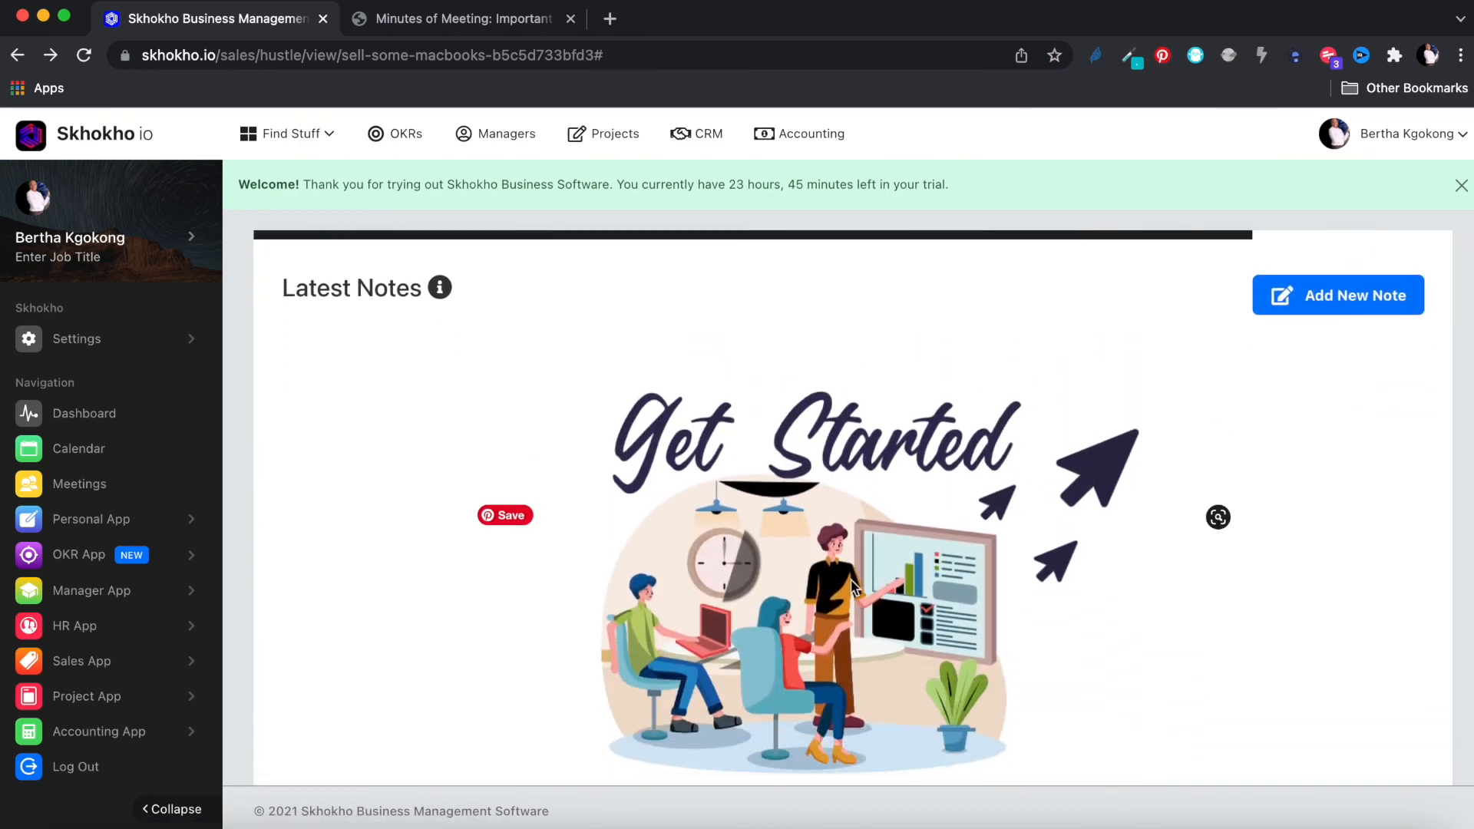
pyautogui.scroll(2, 1019, 439)
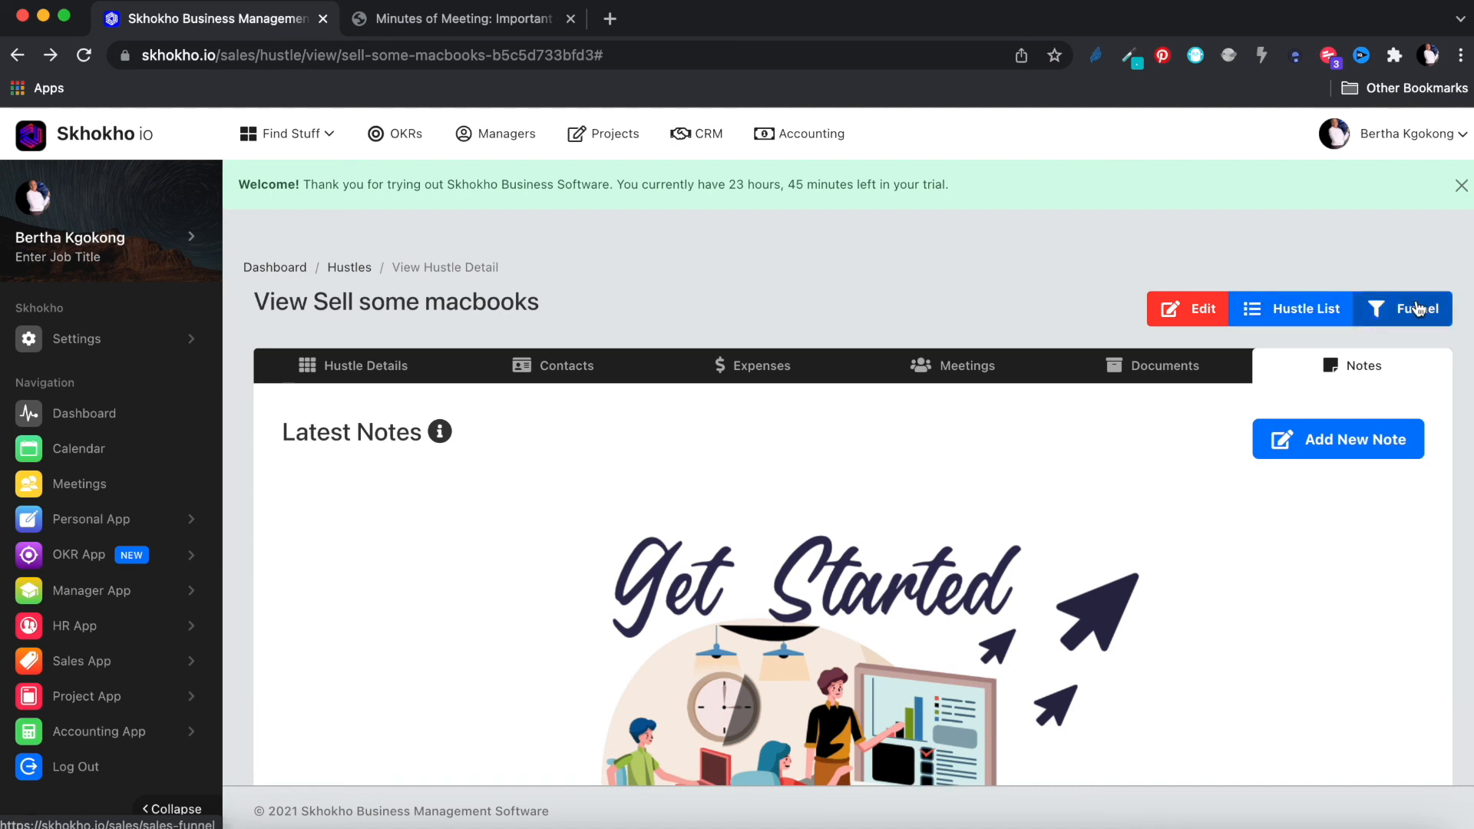
pyautogui.click(1300, 307)
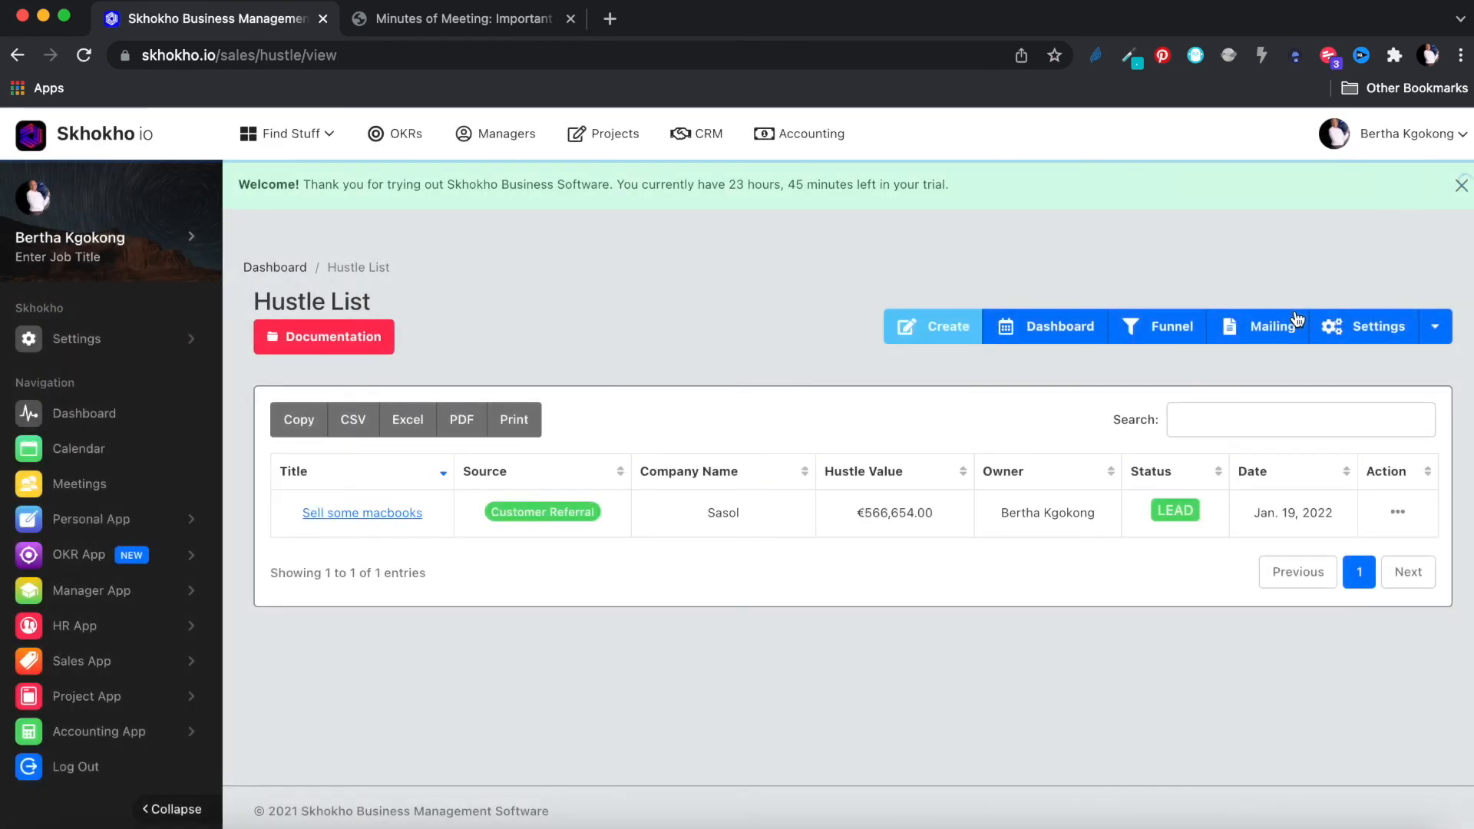